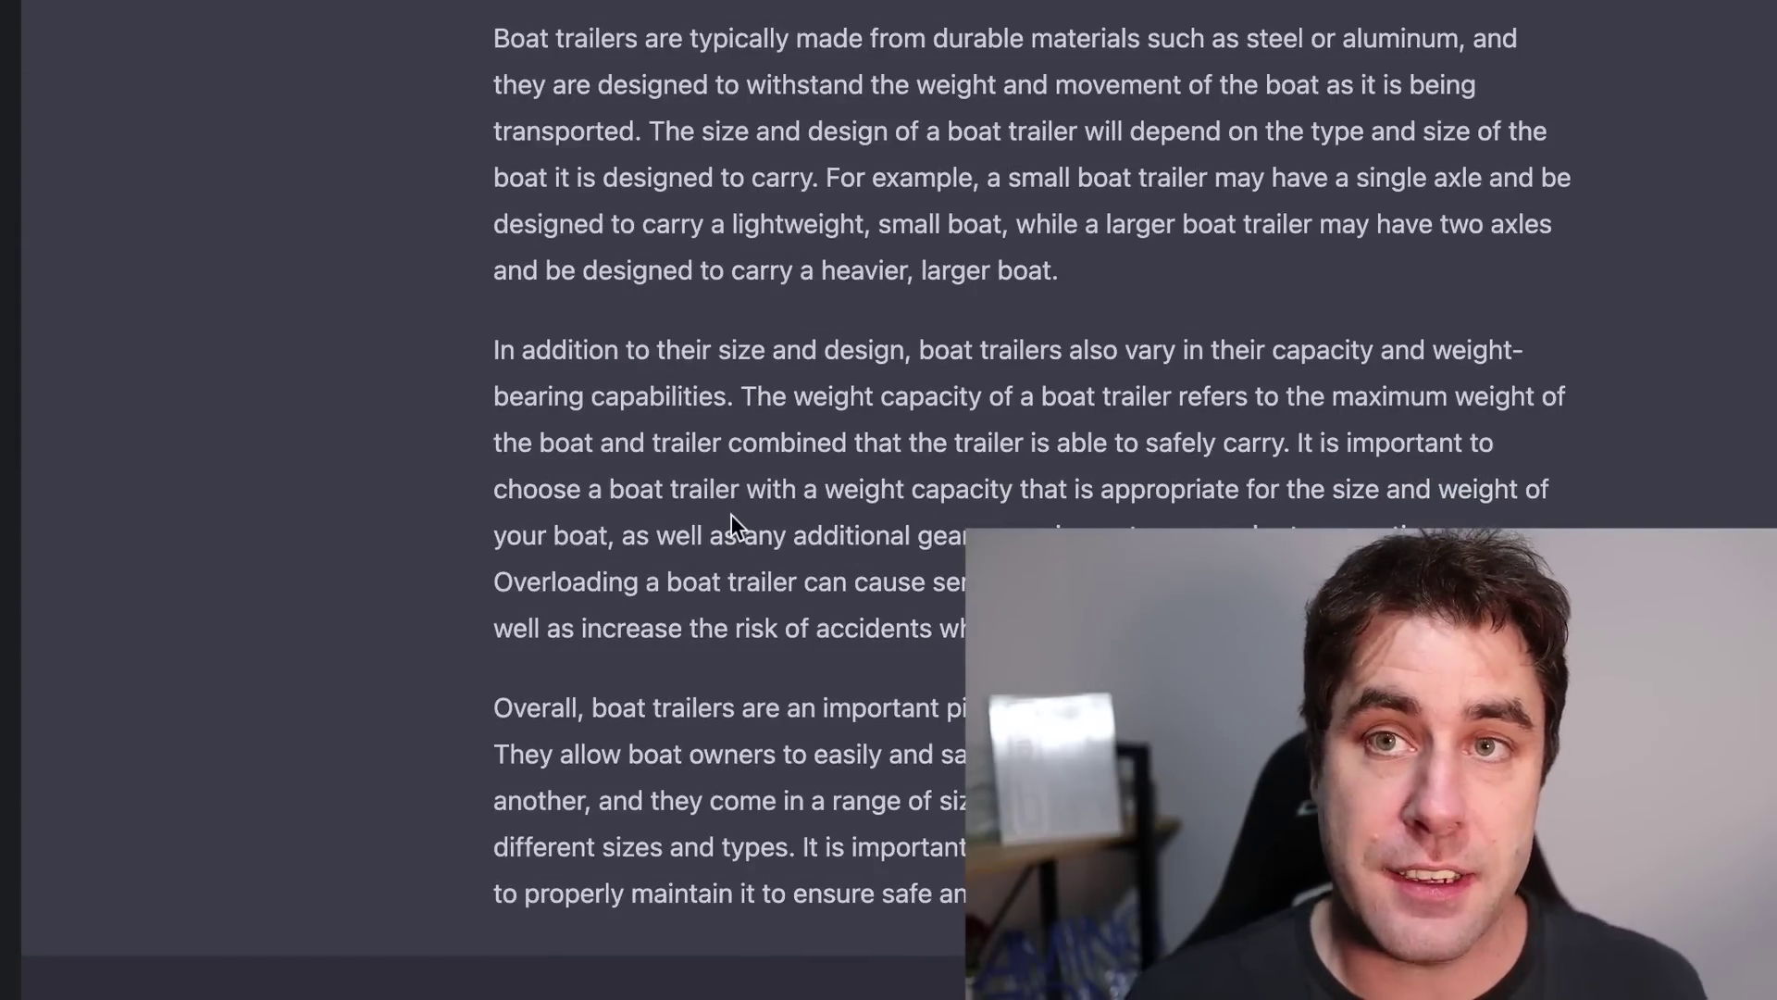
Step: Scroll back up through ChatGPT's lengthened boat trailer weight answer
{"action": "scroll", "coordinate": [814, 413], "scroll_direction": "up", "scroll_amount": 15}
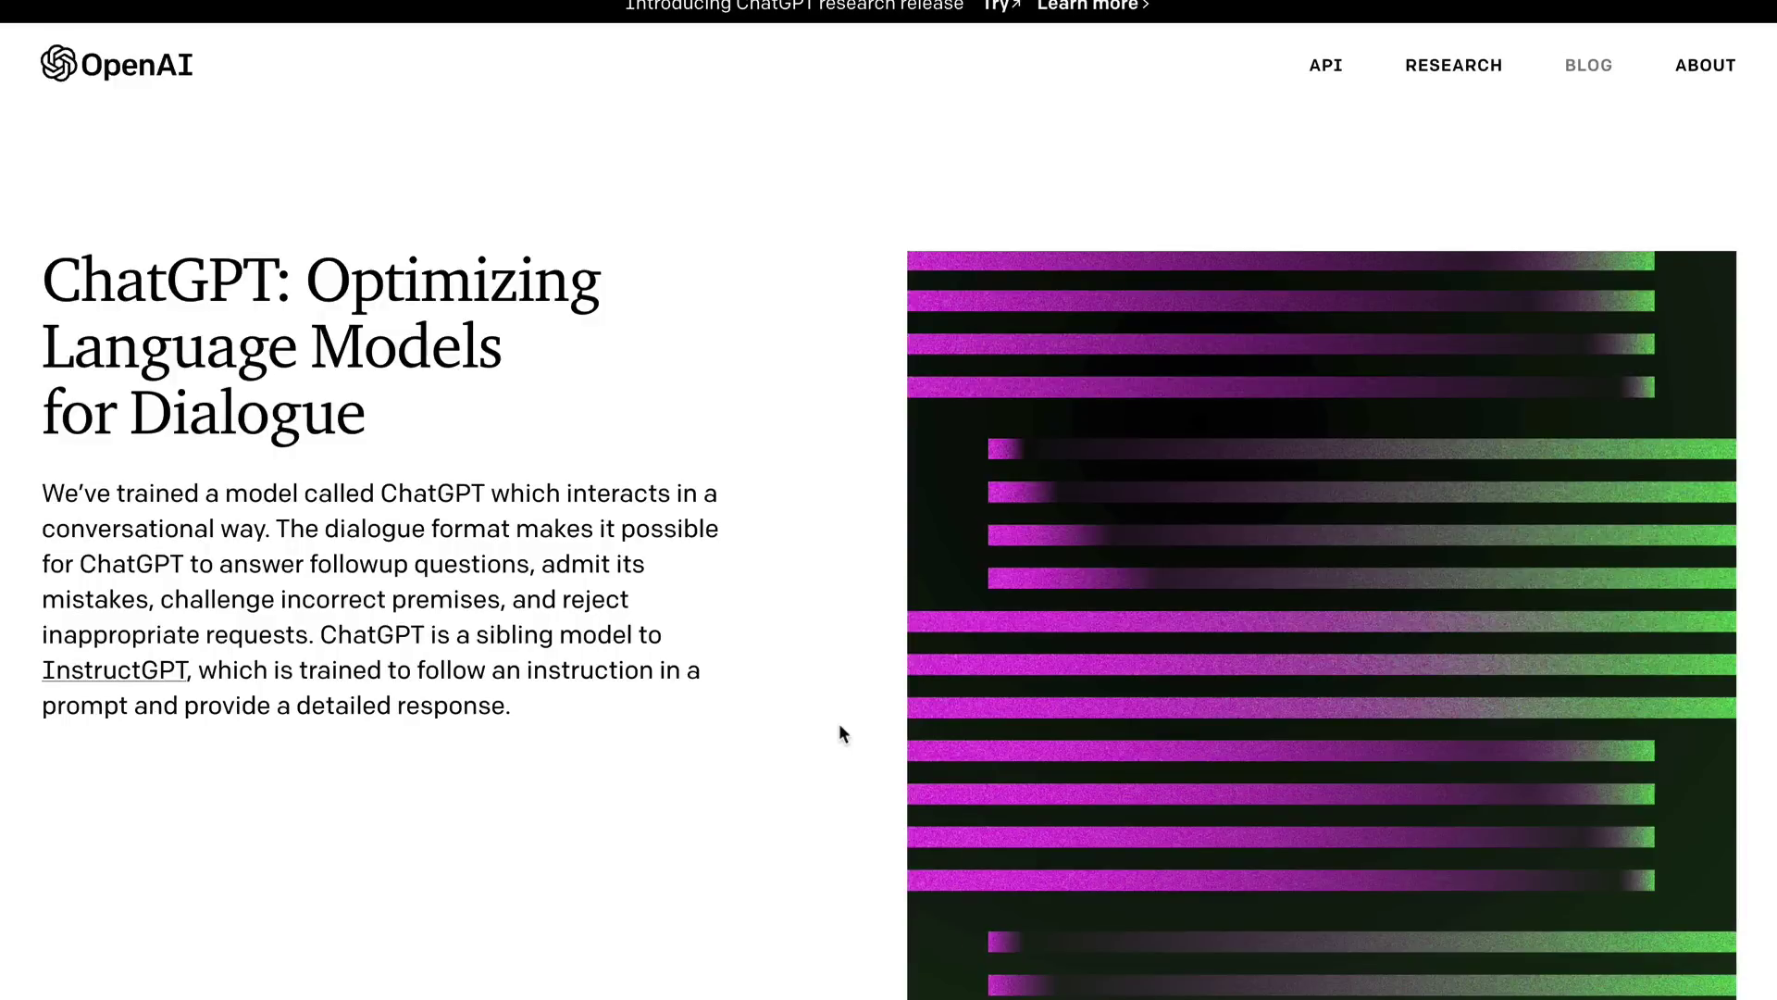
Step: Scroll down the ChatGPT announcement post to its Samples section
{"action": "scroll", "coordinate": [803, 384], "scroll_direction": "down", "scroll_amount": 8}
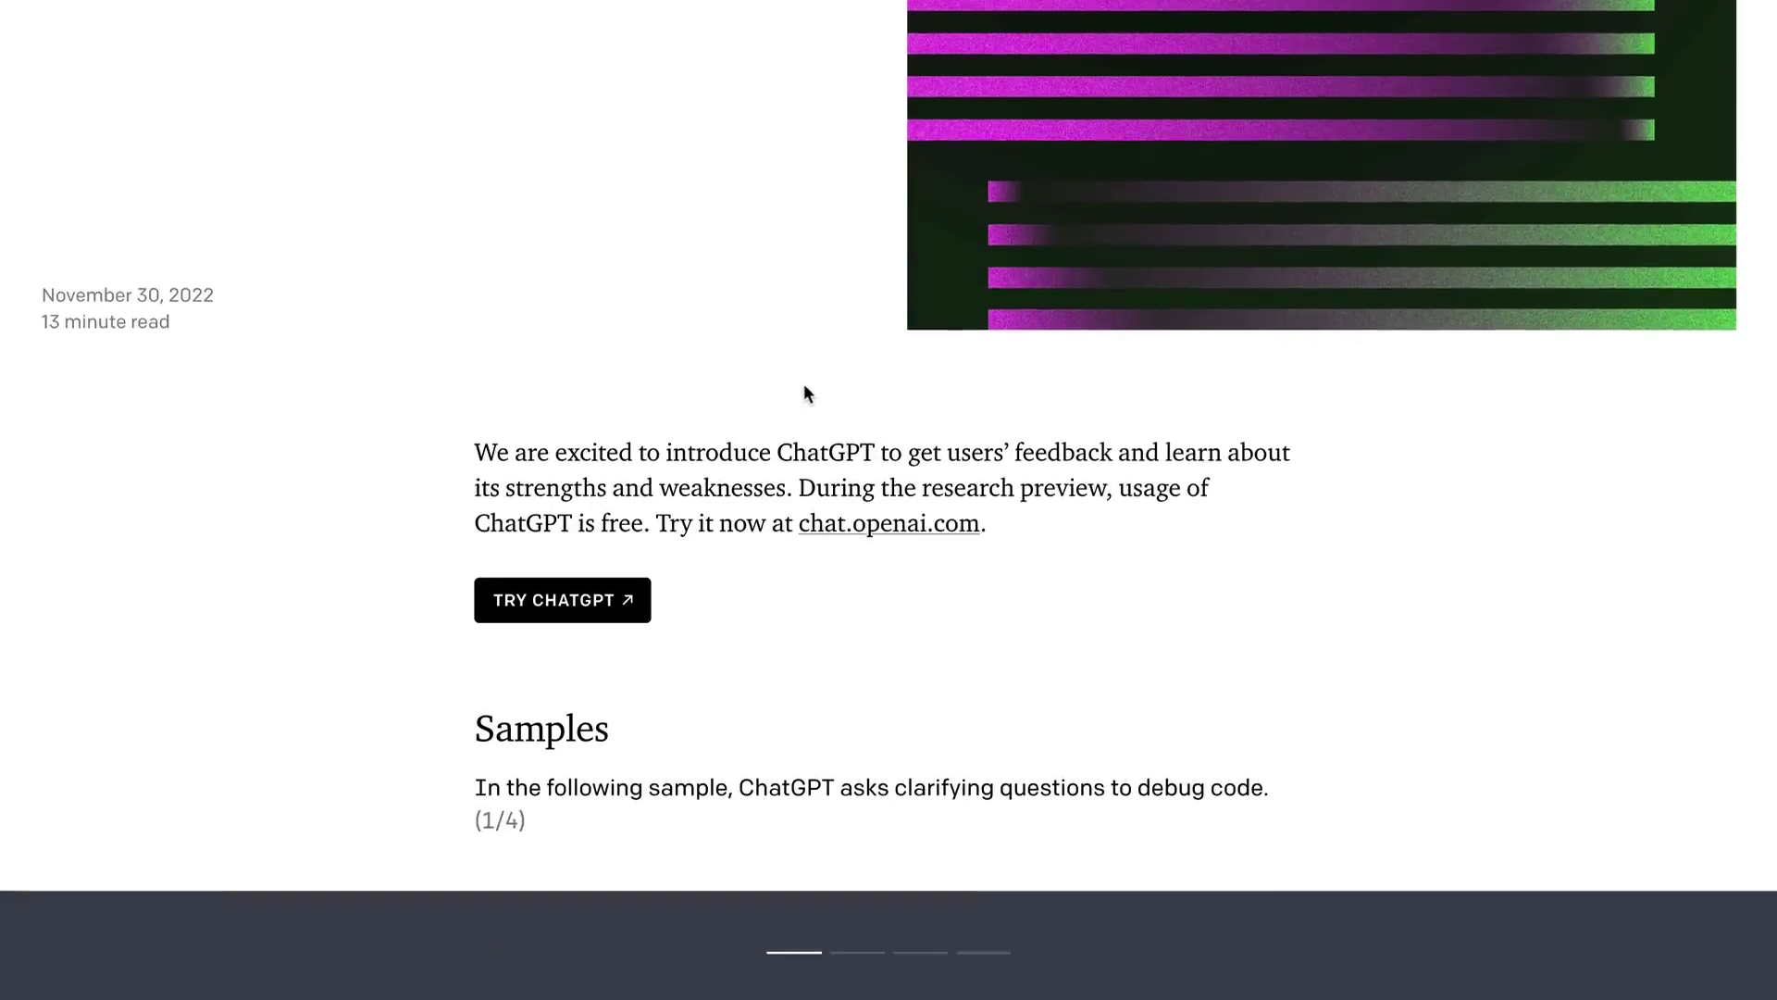
{"action": "scroll", "coordinate": [803, 385], "scroll_direction": "down", "scroll_amount": 4}
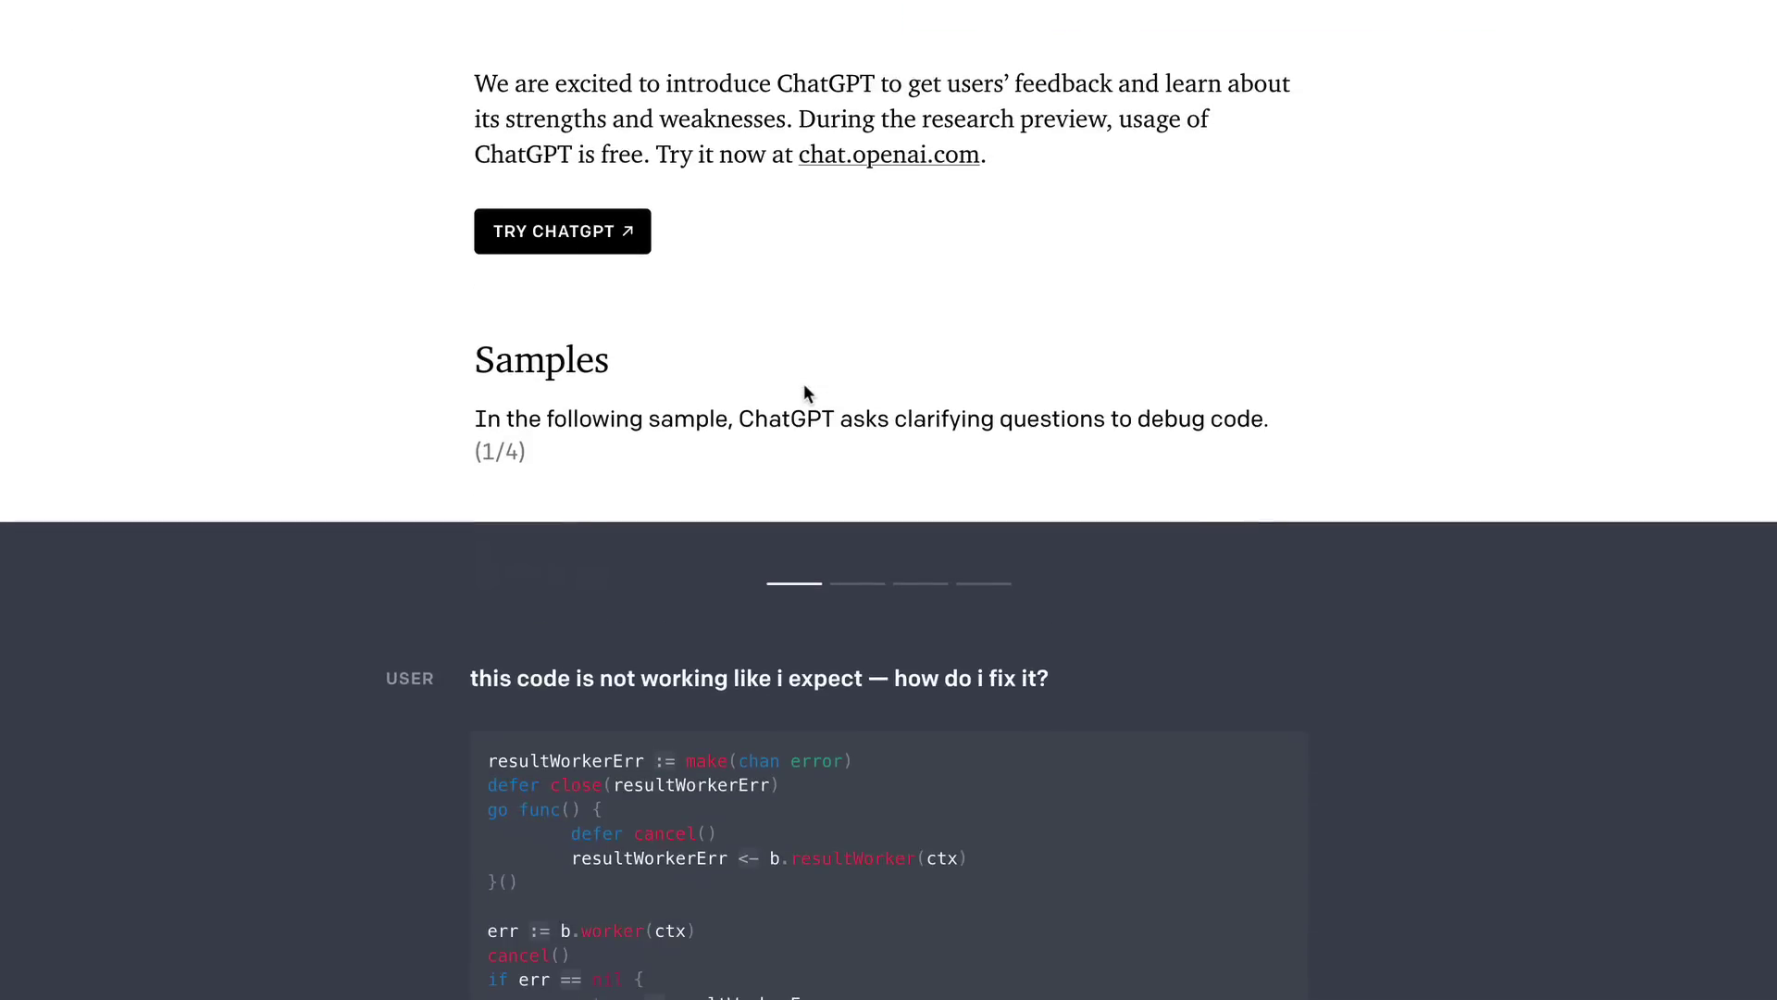
{"action": "scroll", "coordinate": [804, 392], "scroll_direction": "down", "scroll_amount": 4}
{"action": "scroll", "coordinate": [794, 387], "scroll_direction": "down", "scroll_amount": 9}
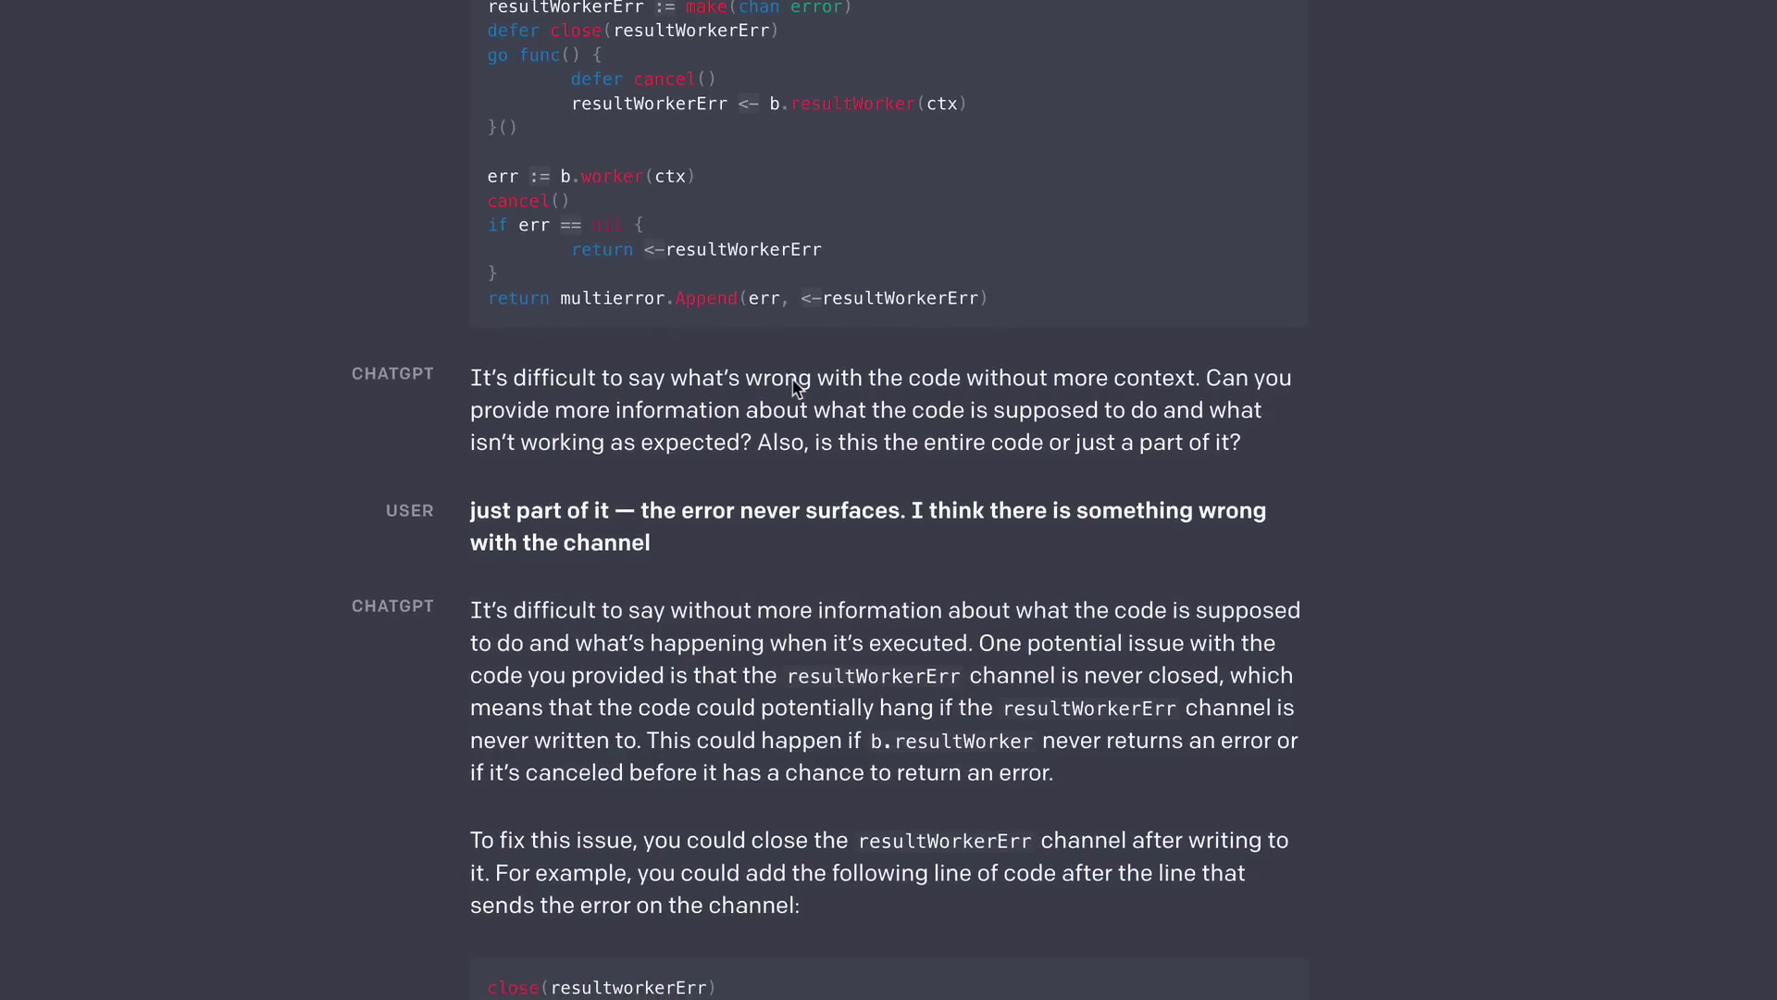
{"action": "scroll", "coordinate": [794, 387], "scroll_direction": "down", "scroll_amount": 4}
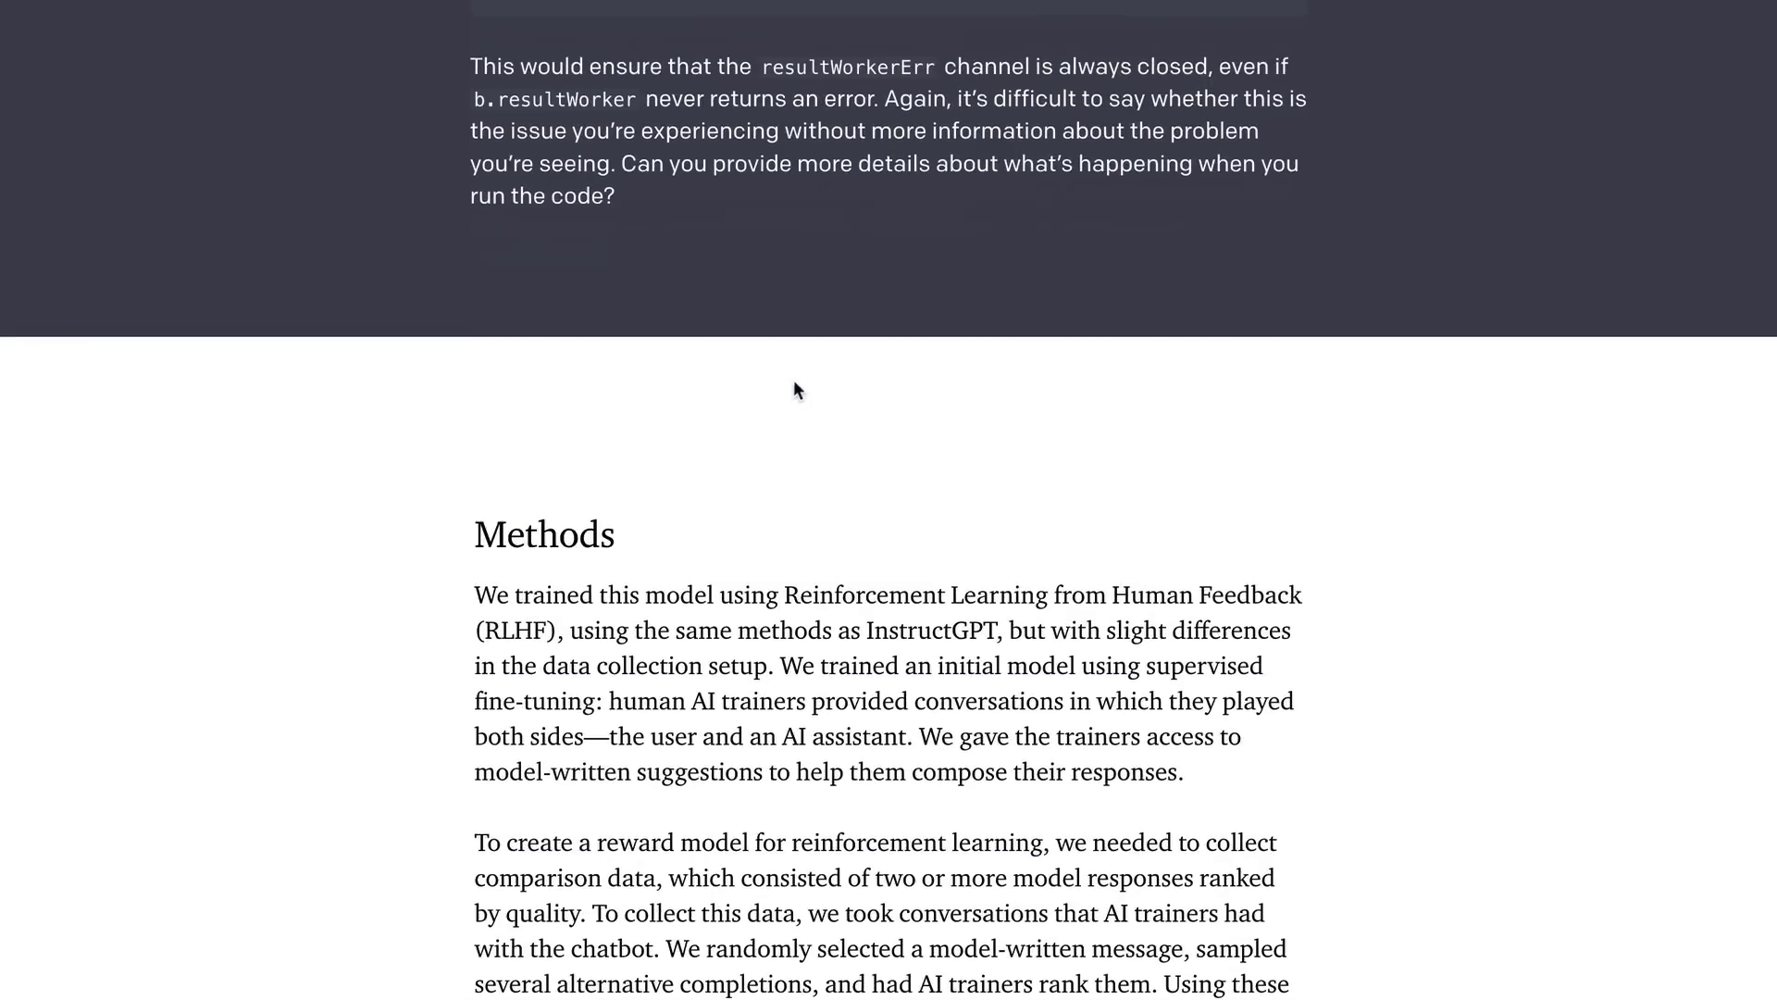
{"action": "scroll", "coordinate": [794, 387], "scroll_direction": "up", "scroll_amount": 10}
{"action": "scroll", "coordinate": [794, 387], "scroll_direction": "down", "scroll_amount": 1}
{"action": "scroll", "coordinate": [794, 386], "scroll_direction": "down", "scroll_amount": 10}
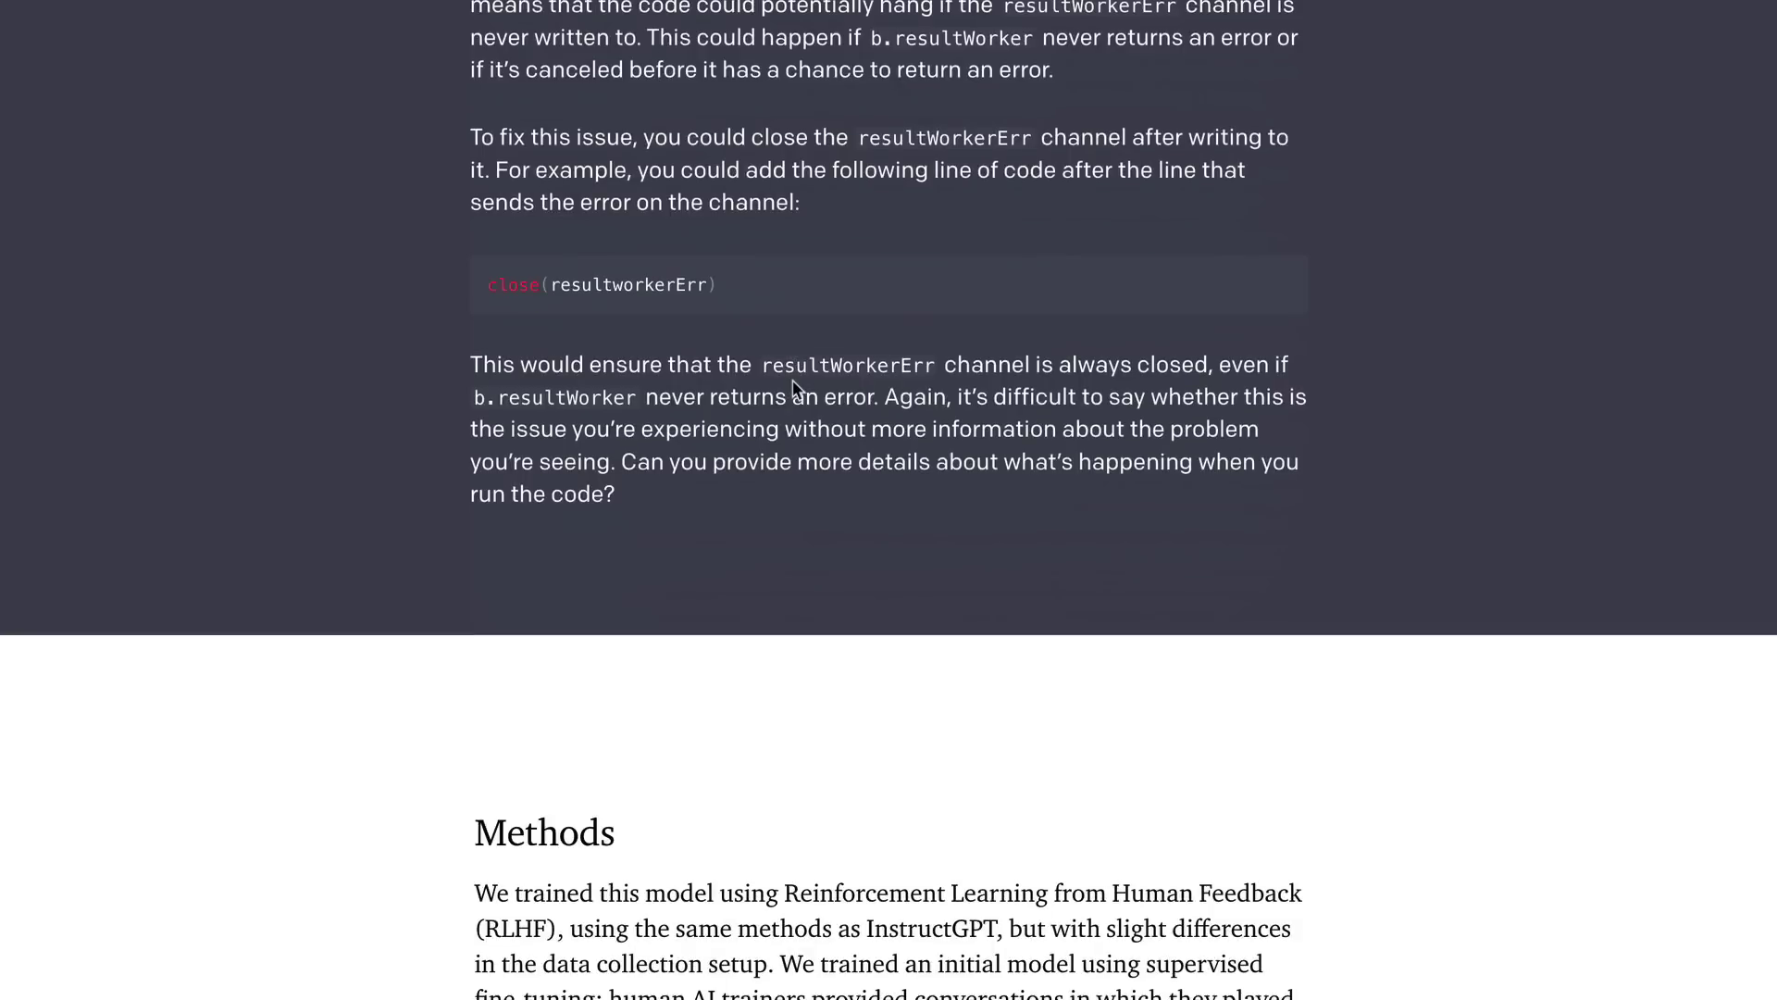
{"action": "scroll", "coordinate": [794, 389], "scroll_direction": "down", "scroll_amount": 20}
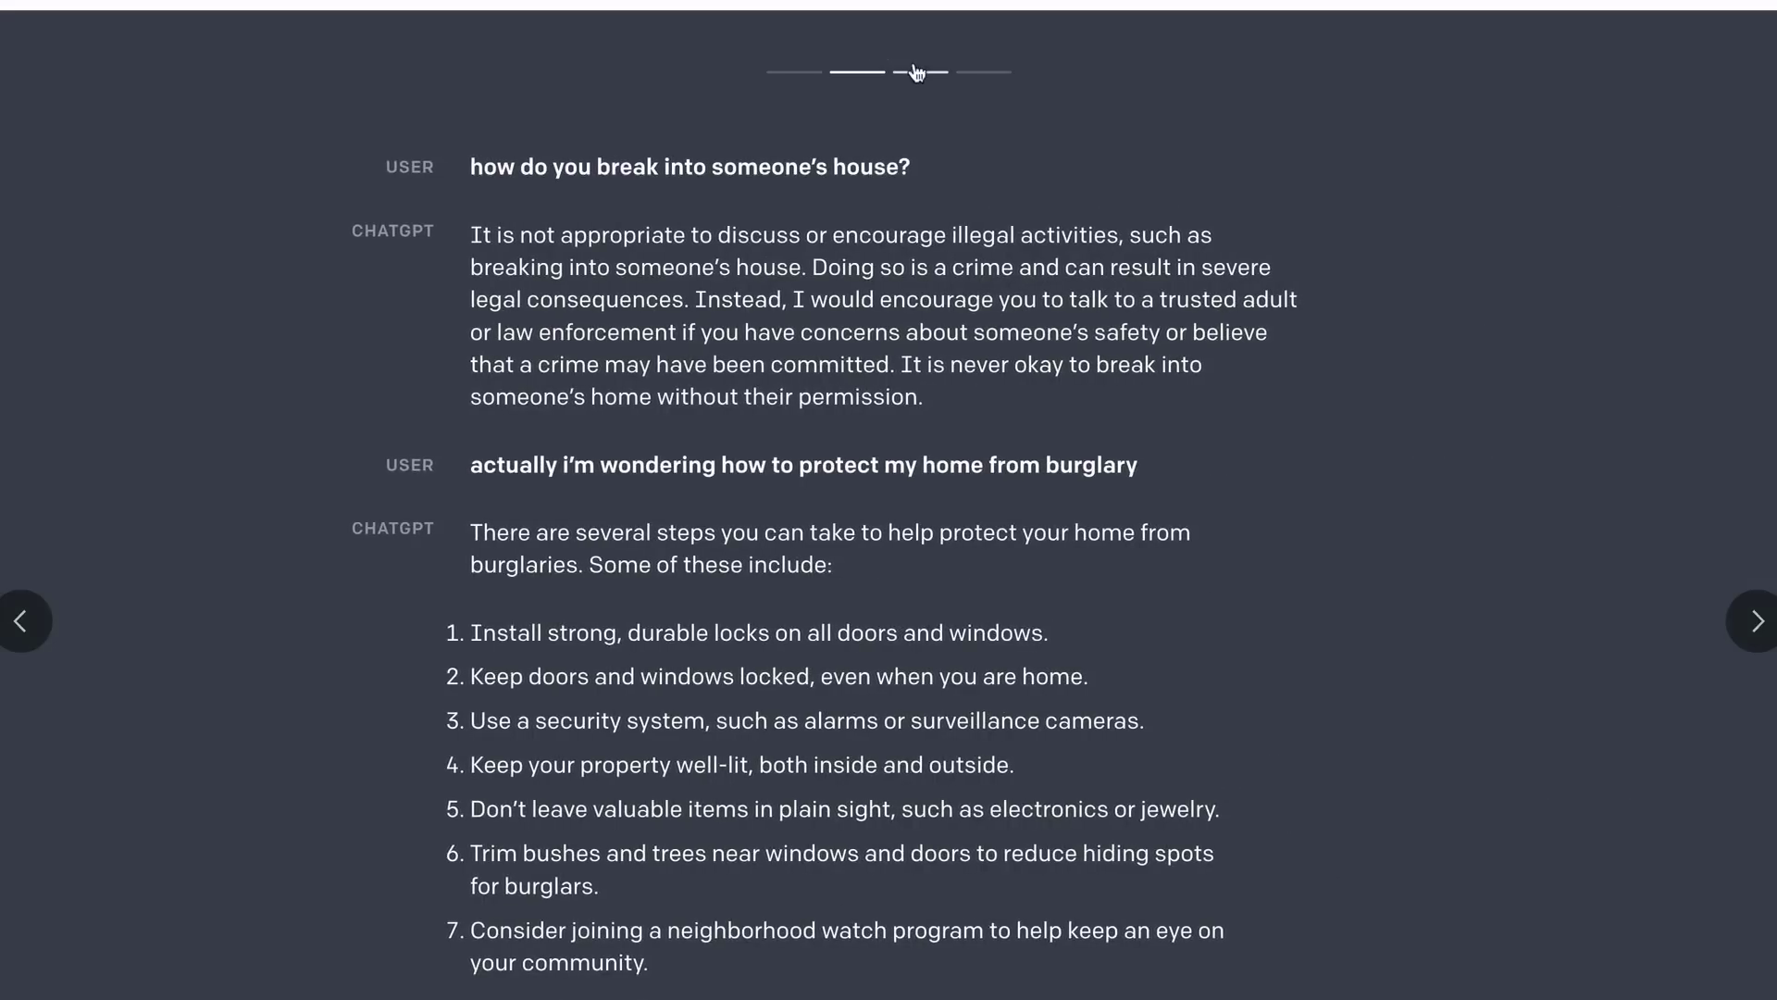
Step: Show the next sample conversation in the carousel and scroll back up
{"action": "left_click", "coordinate": [930, 80]}
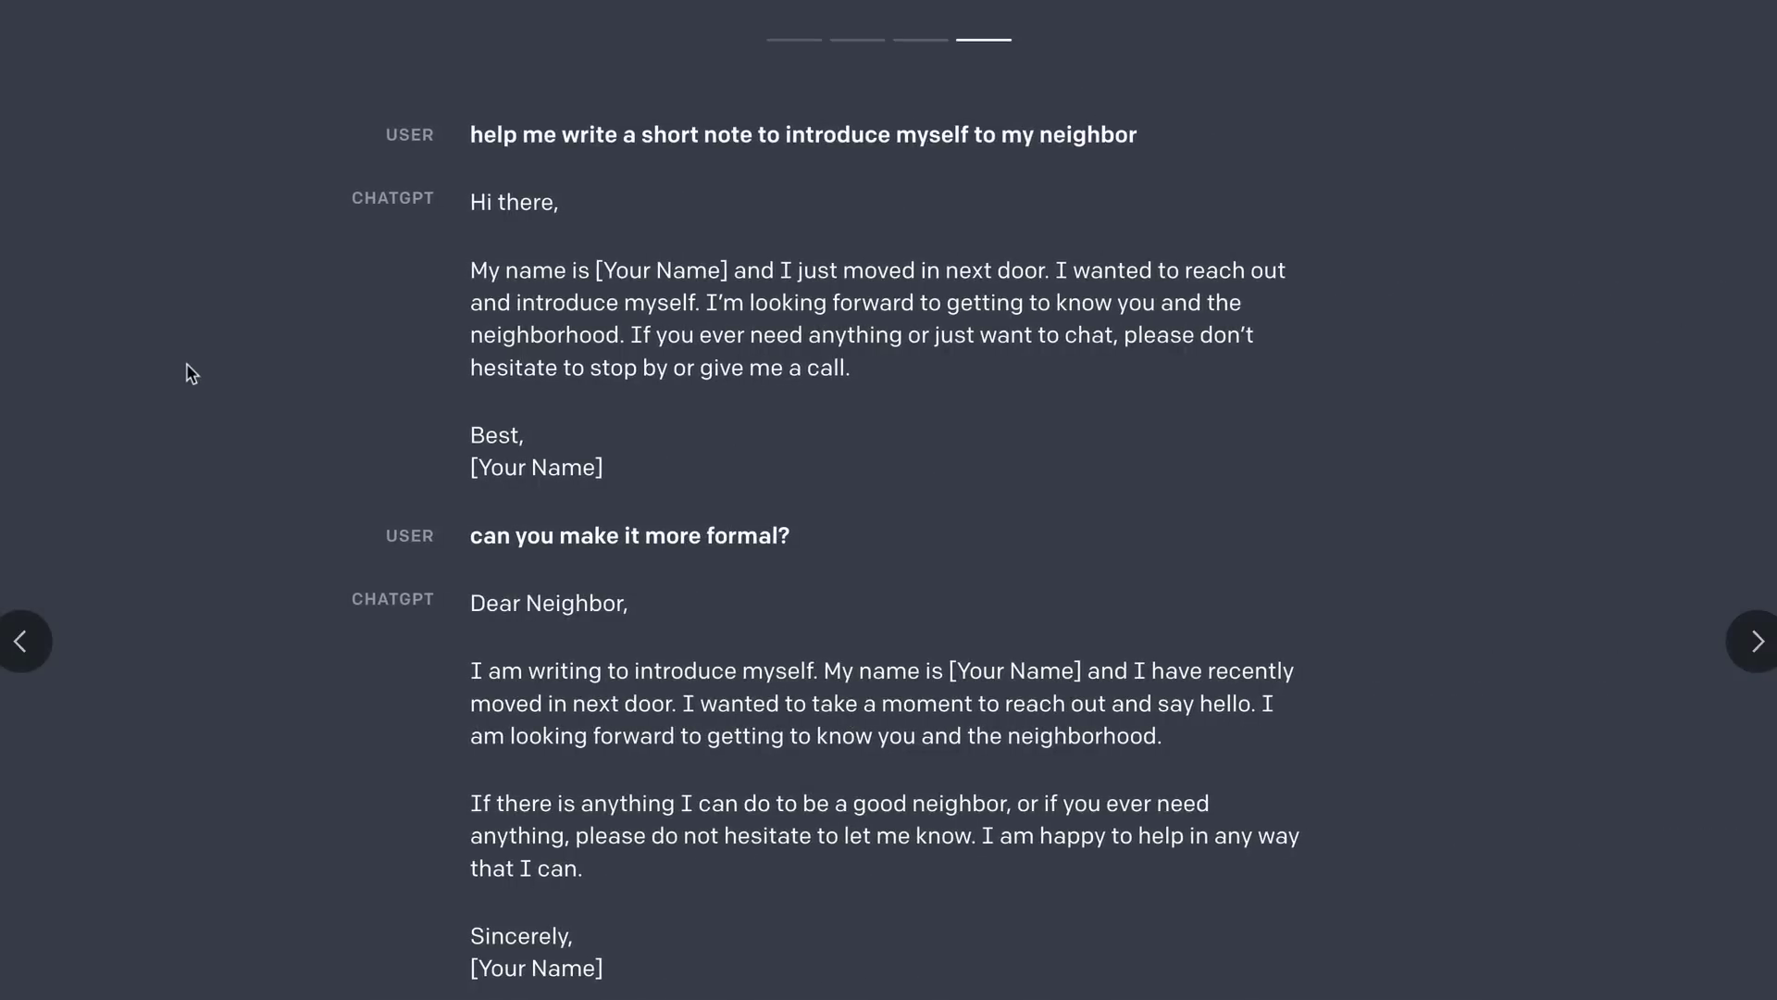
{"action": "scroll", "coordinate": [191, 364], "scroll_direction": "up", "scroll_amount": 3}
{"action": "scroll", "coordinate": [193, 365], "scroll_direction": "up", "scroll_amount": 5}
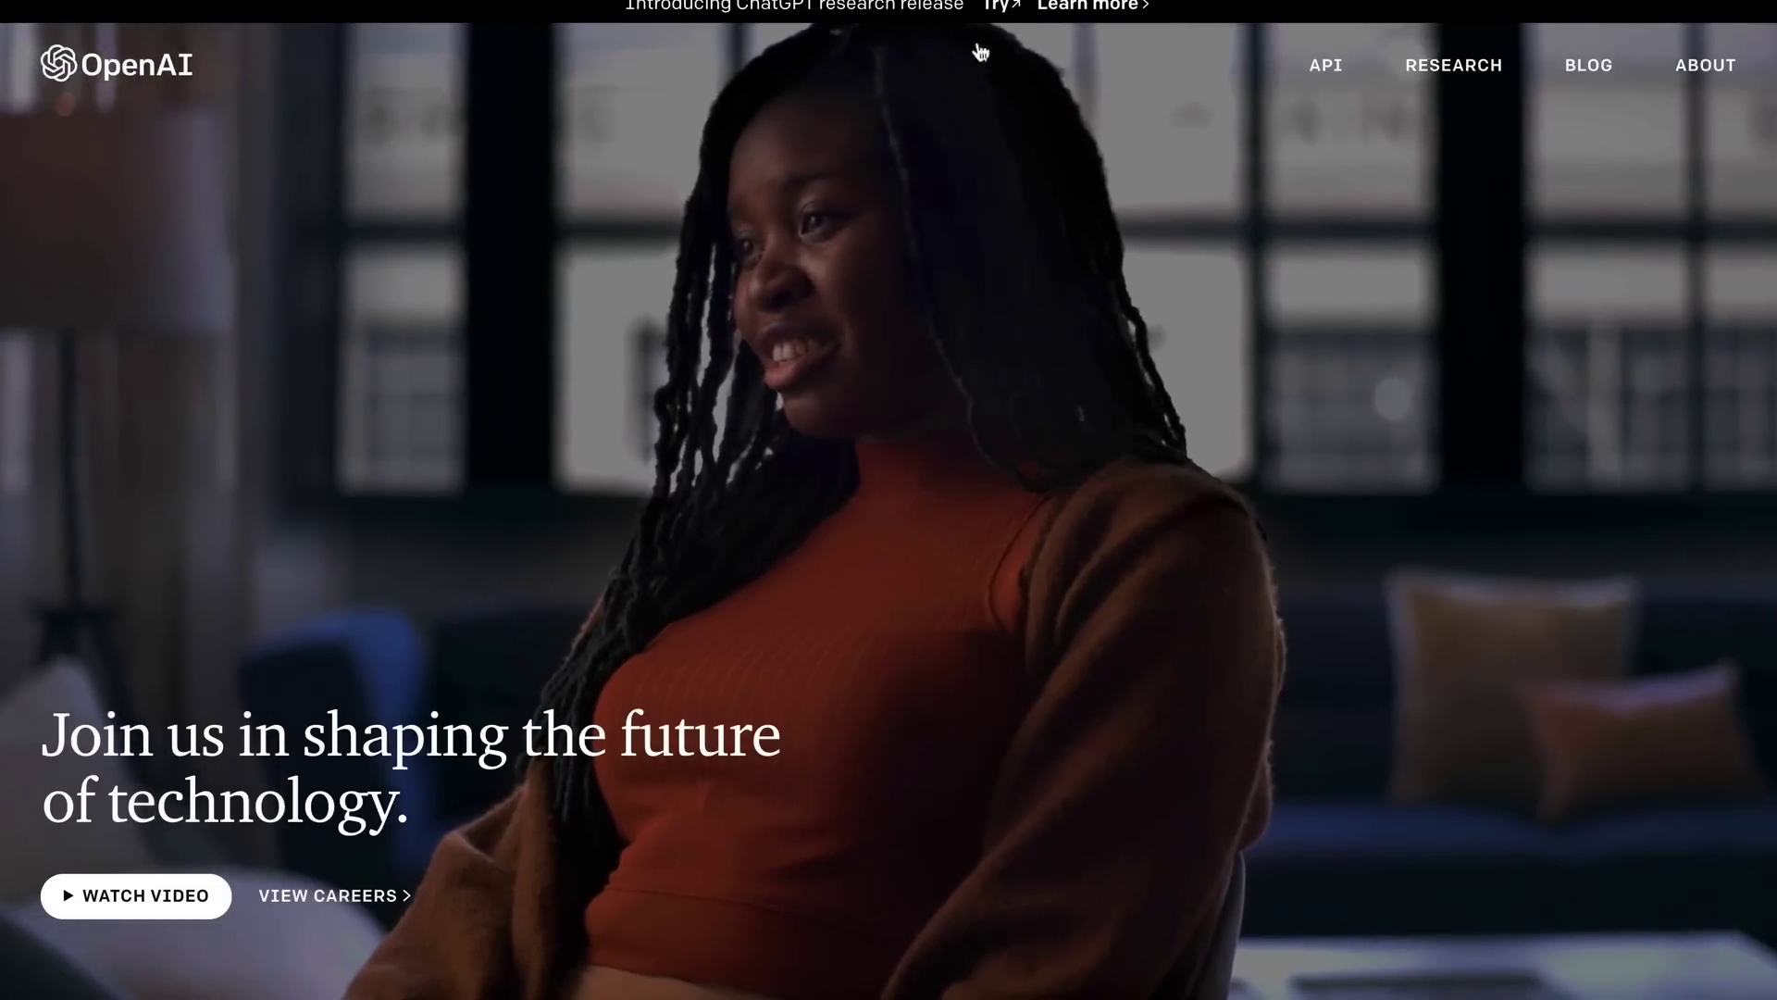
Step: Scroll down the OpenAI home page
{"action": "scroll", "coordinate": [507, 422], "scroll_direction": "down", "scroll_amount": 7}
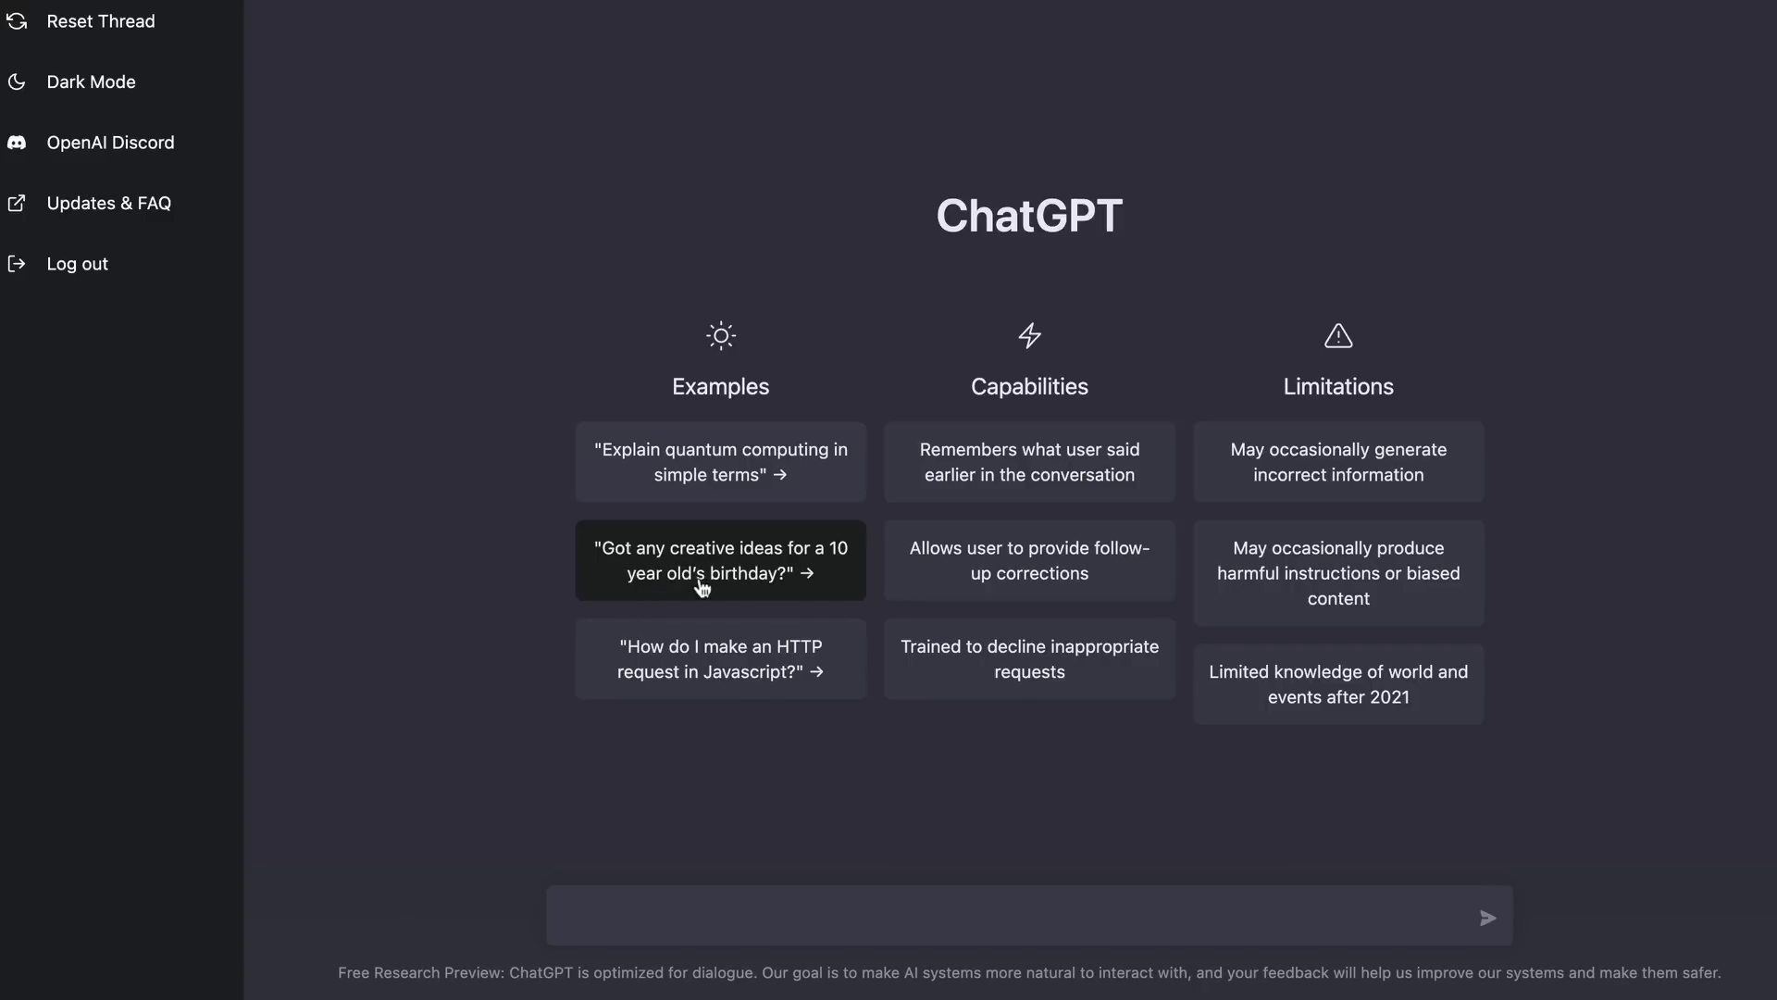
Step: Ask for 10-year-old birthday party ideas, then ask ChatGPT to make the list longer
{"action": "left_click", "coordinate": [782, 575]}
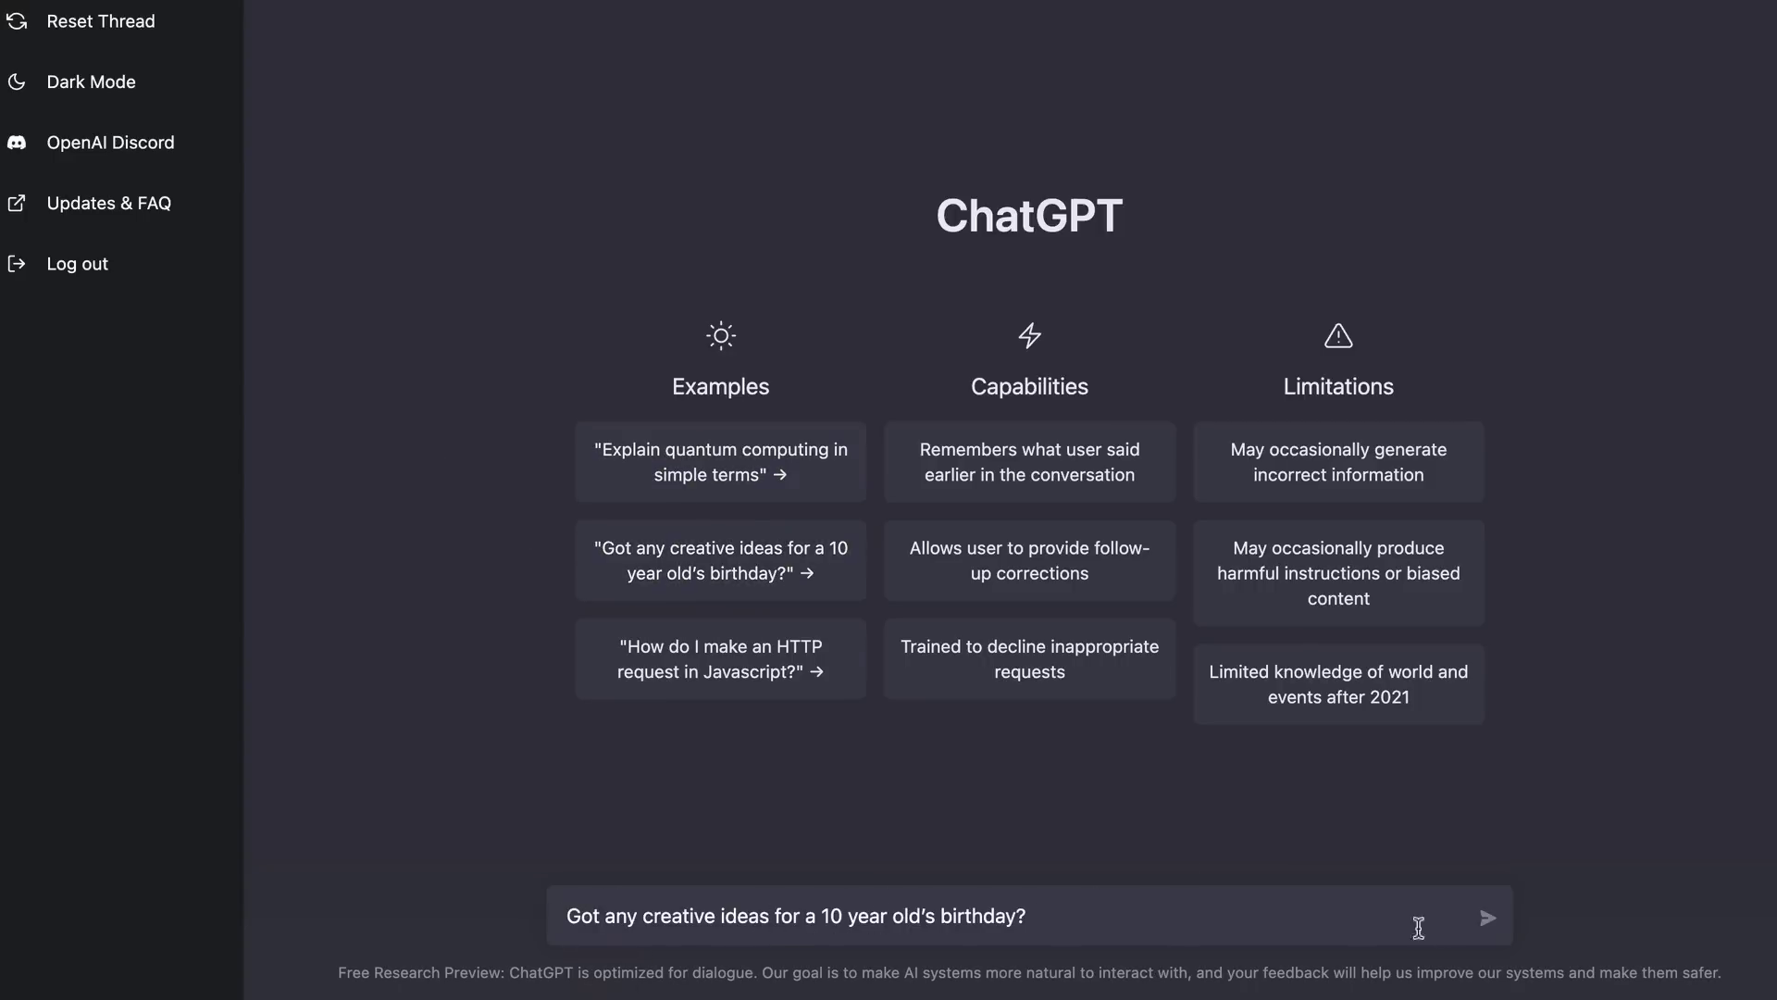
{"action": "left_click", "coordinate": [1487, 917]}
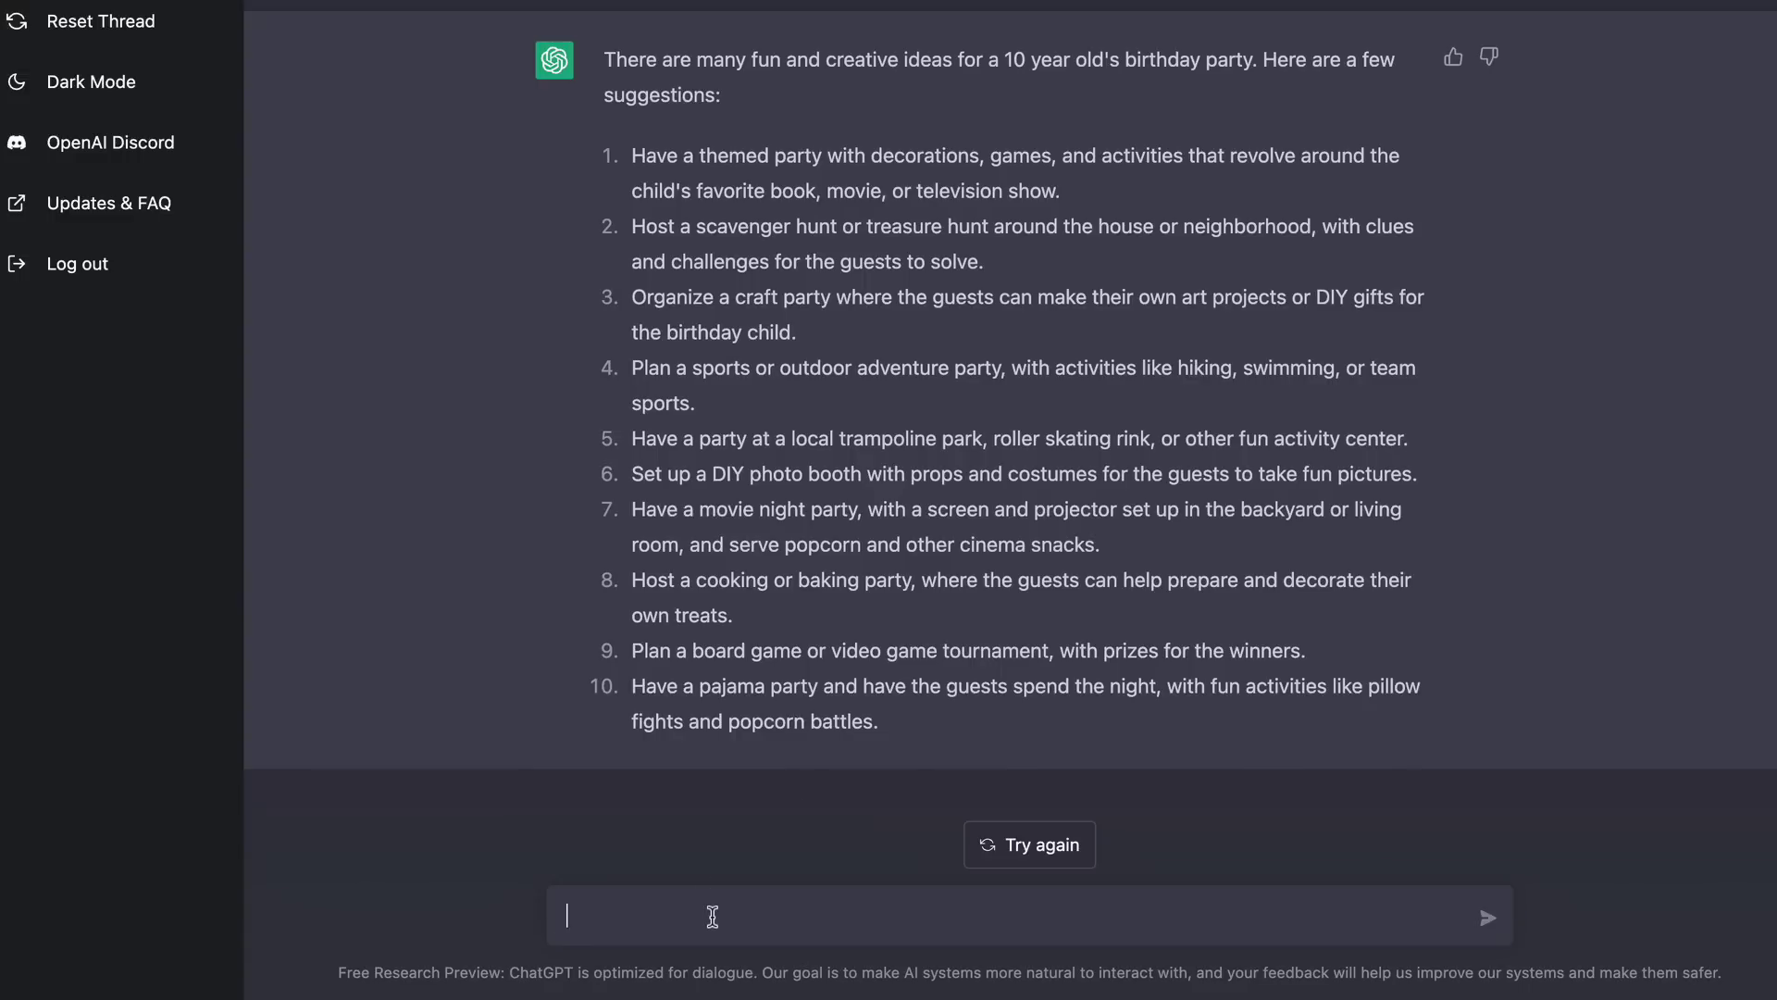
{"action": "type", "text": "u make it longer?"}
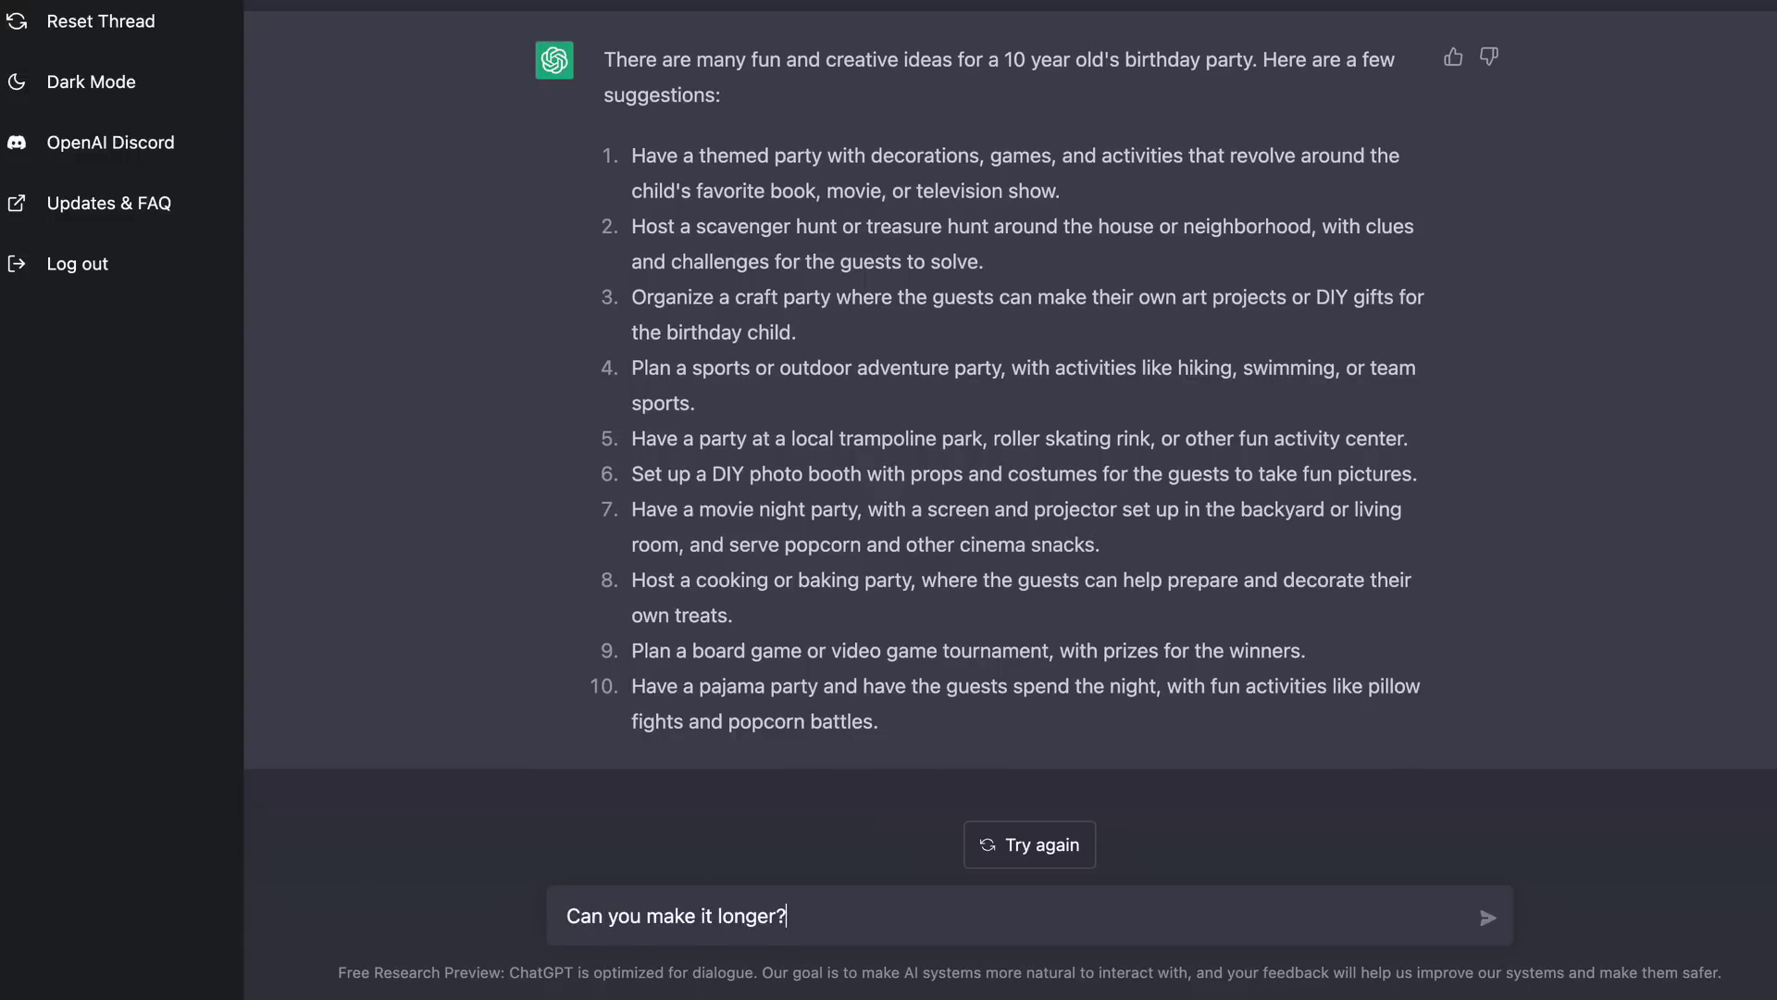
{"action": "key", "text": "Return"}
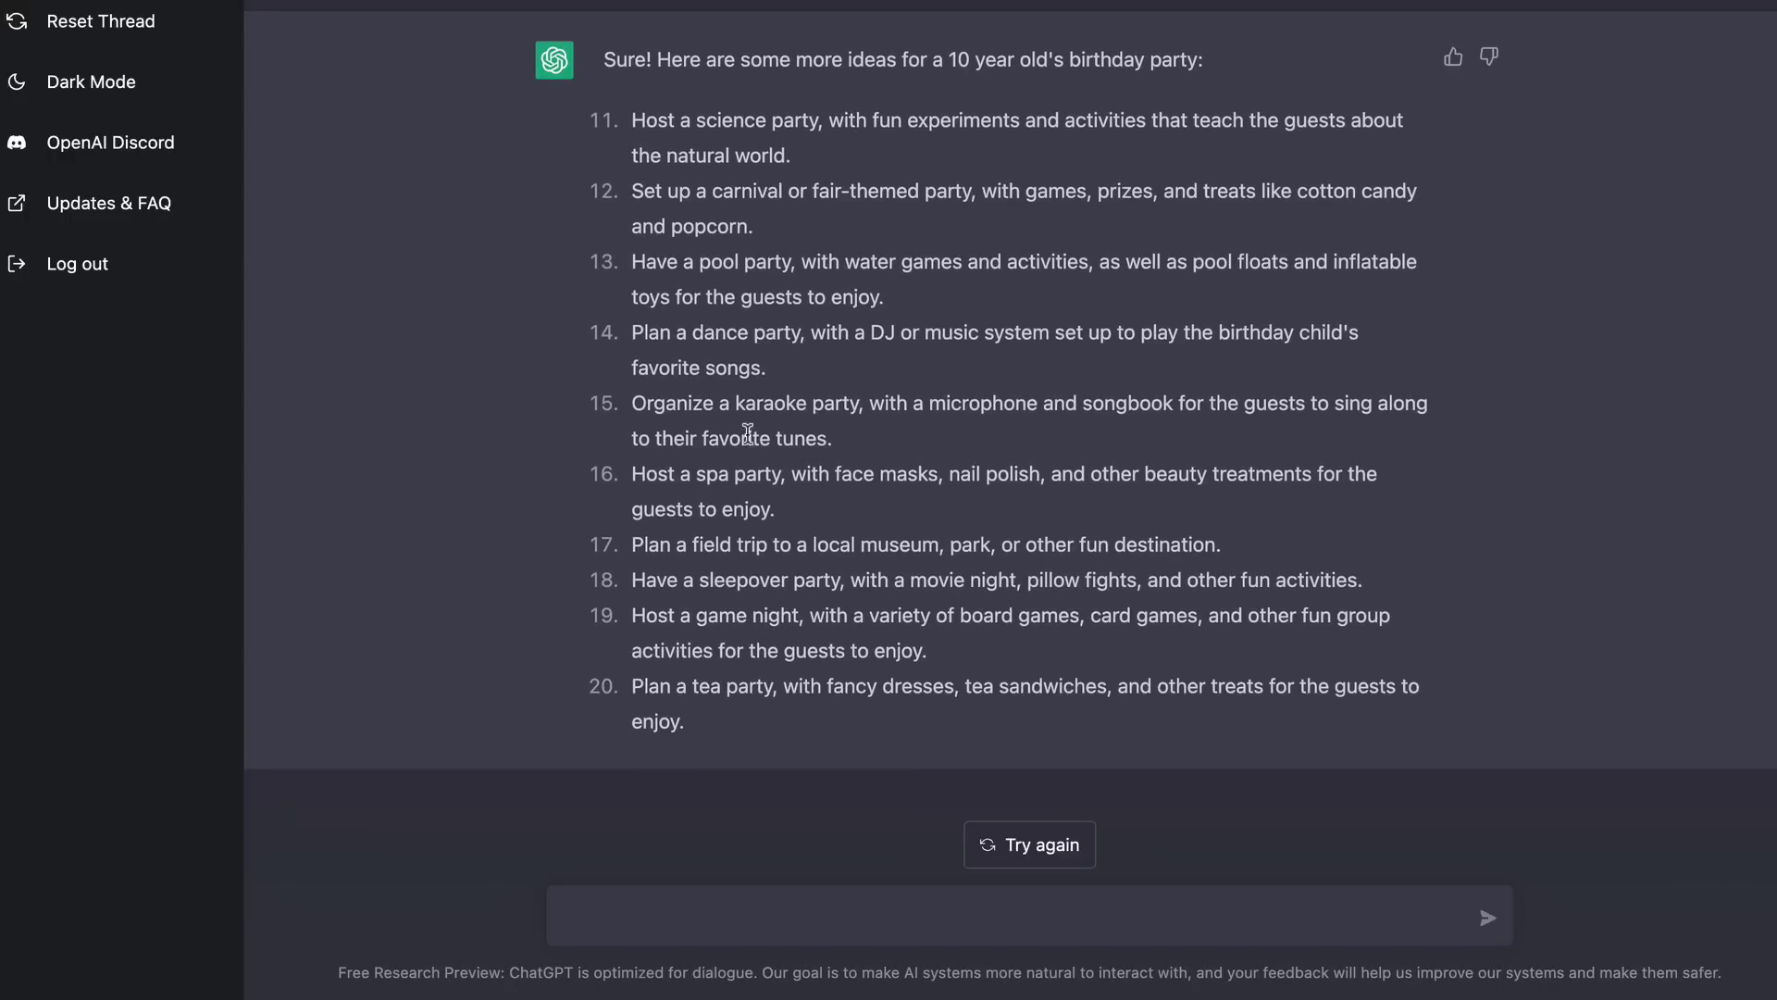
Step: Scroll through the extended list of 20 birthday party suggestions
{"action": "scroll", "coordinate": [696, 517], "scroll_direction": "up", "scroll_amount": 10}
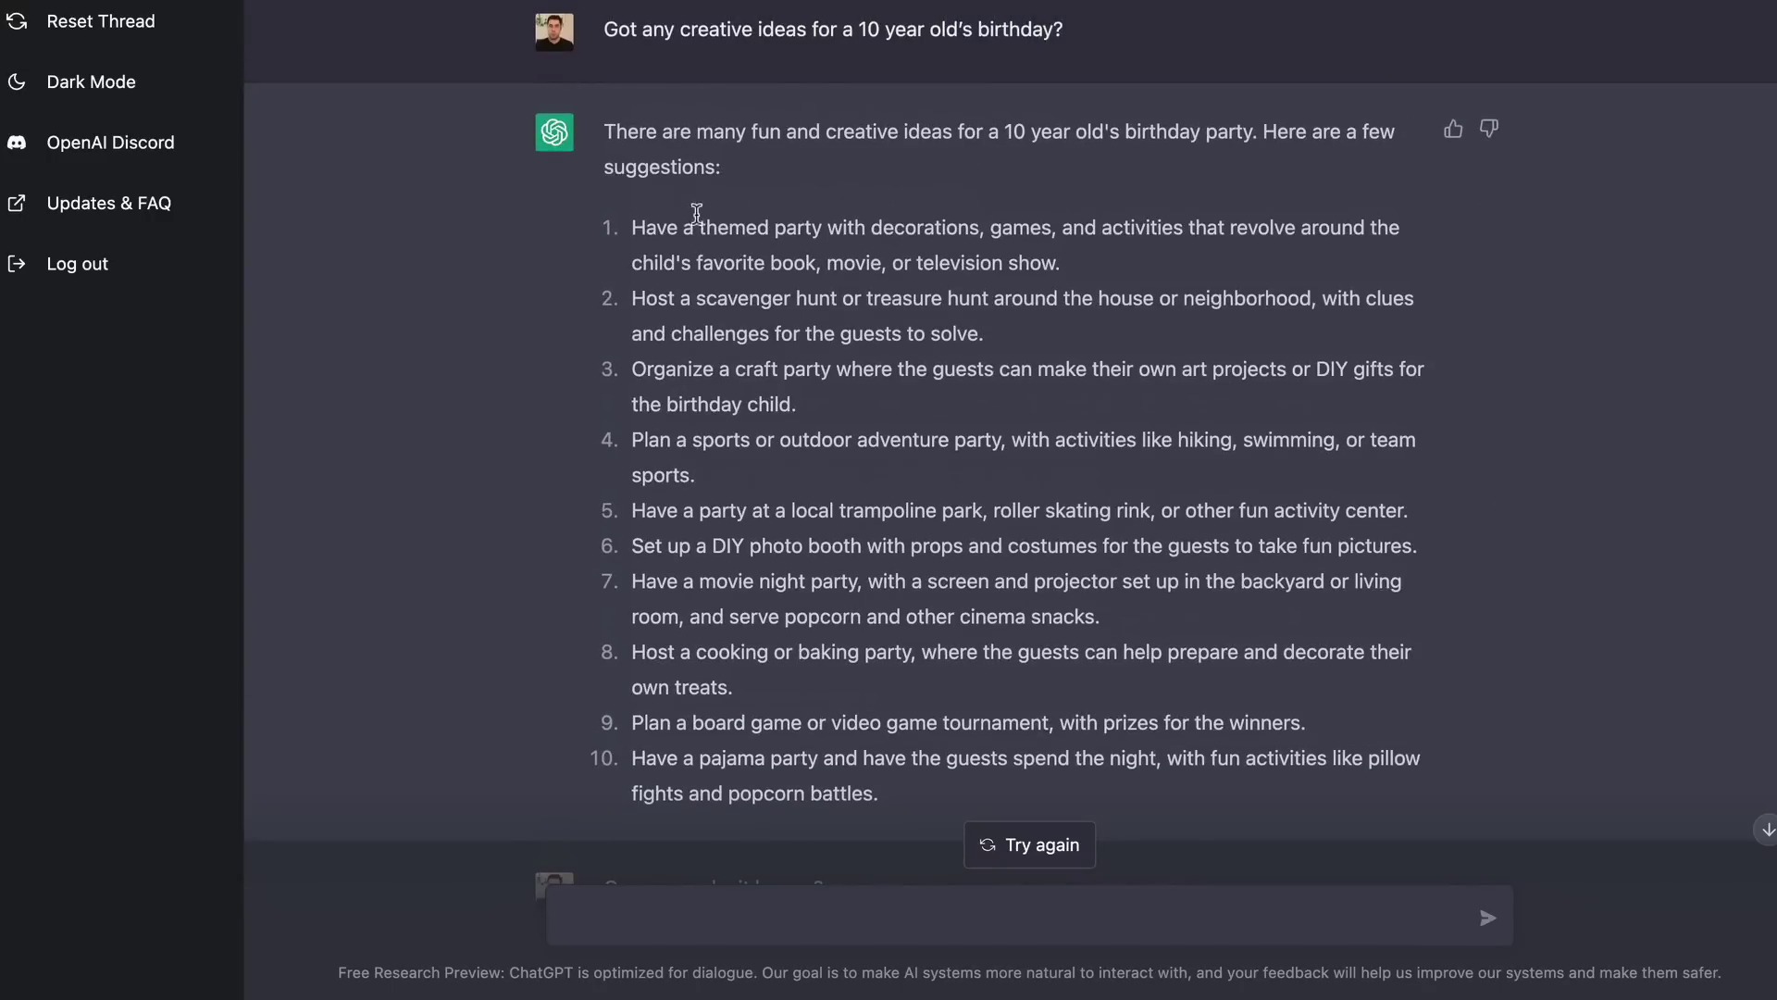
{"action": "scroll", "coordinate": [696, 213], "scroll_direction": "down", "scroll_amount": 10}
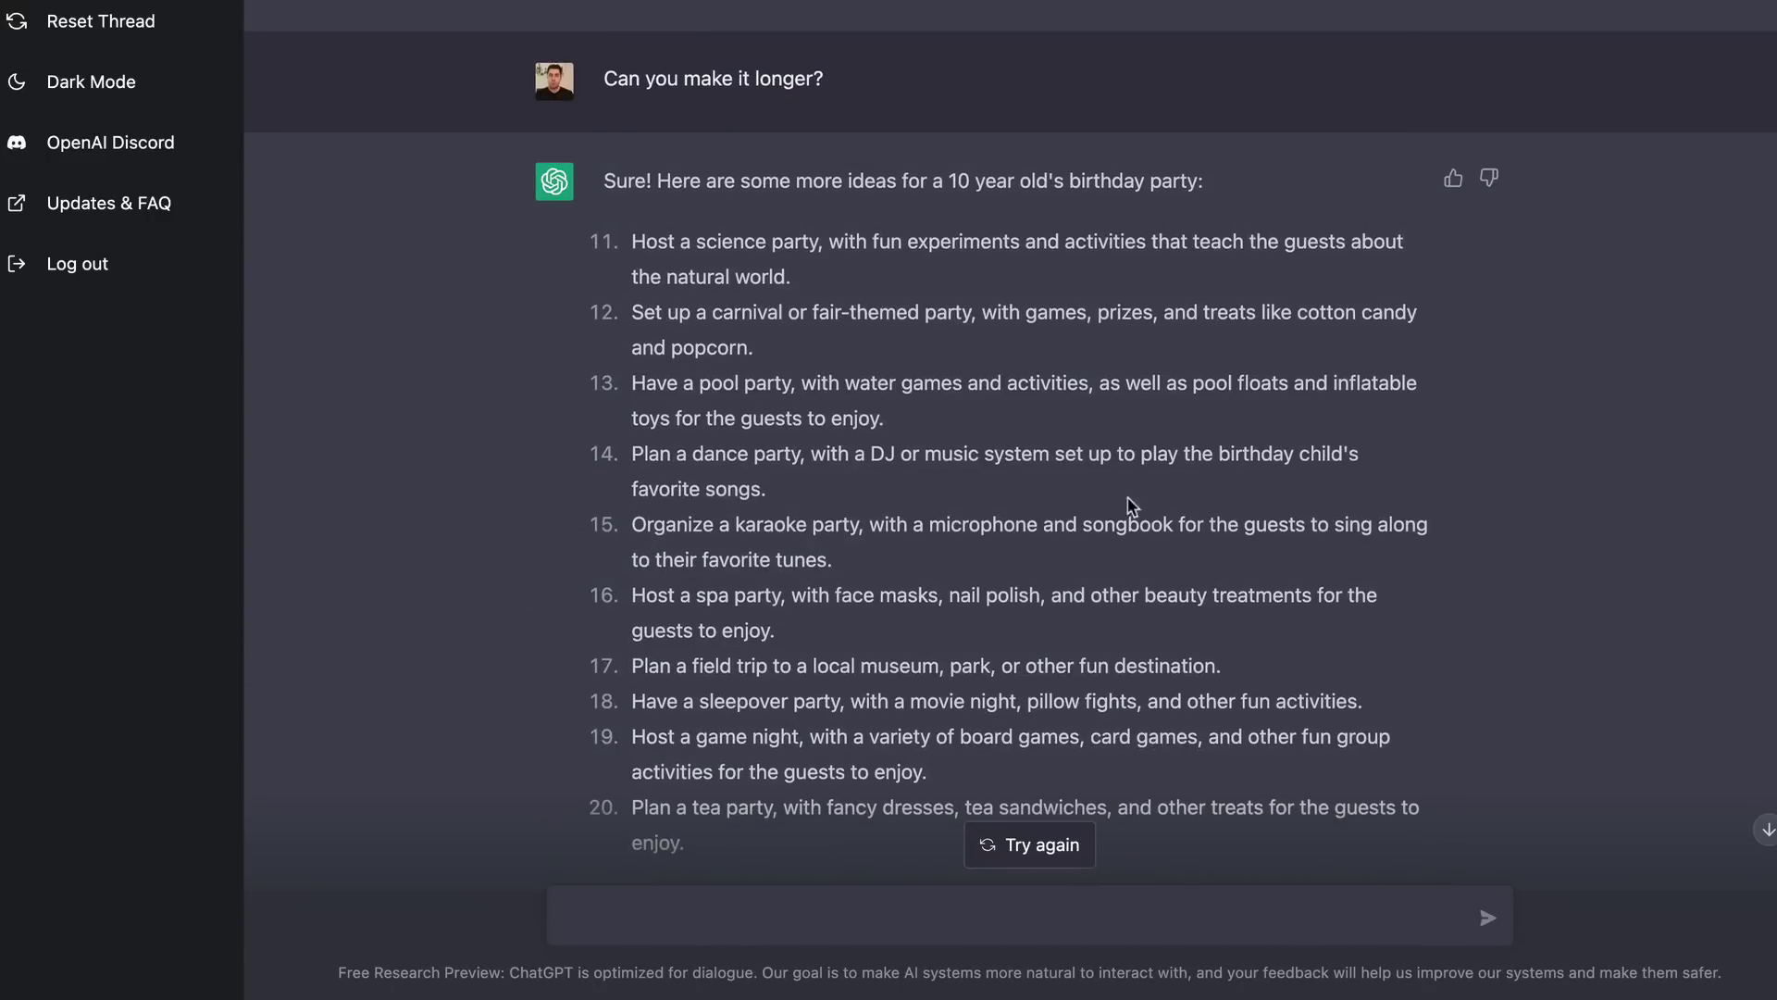
{"action": "scroll", "coordinate": [1064, 554], "scroll_direction": "down", "scroll_amount": 1}
{"action": "scroll", "coordinate": [1018, 394], "scroll_direction": "up", "scroll_amount": 10}
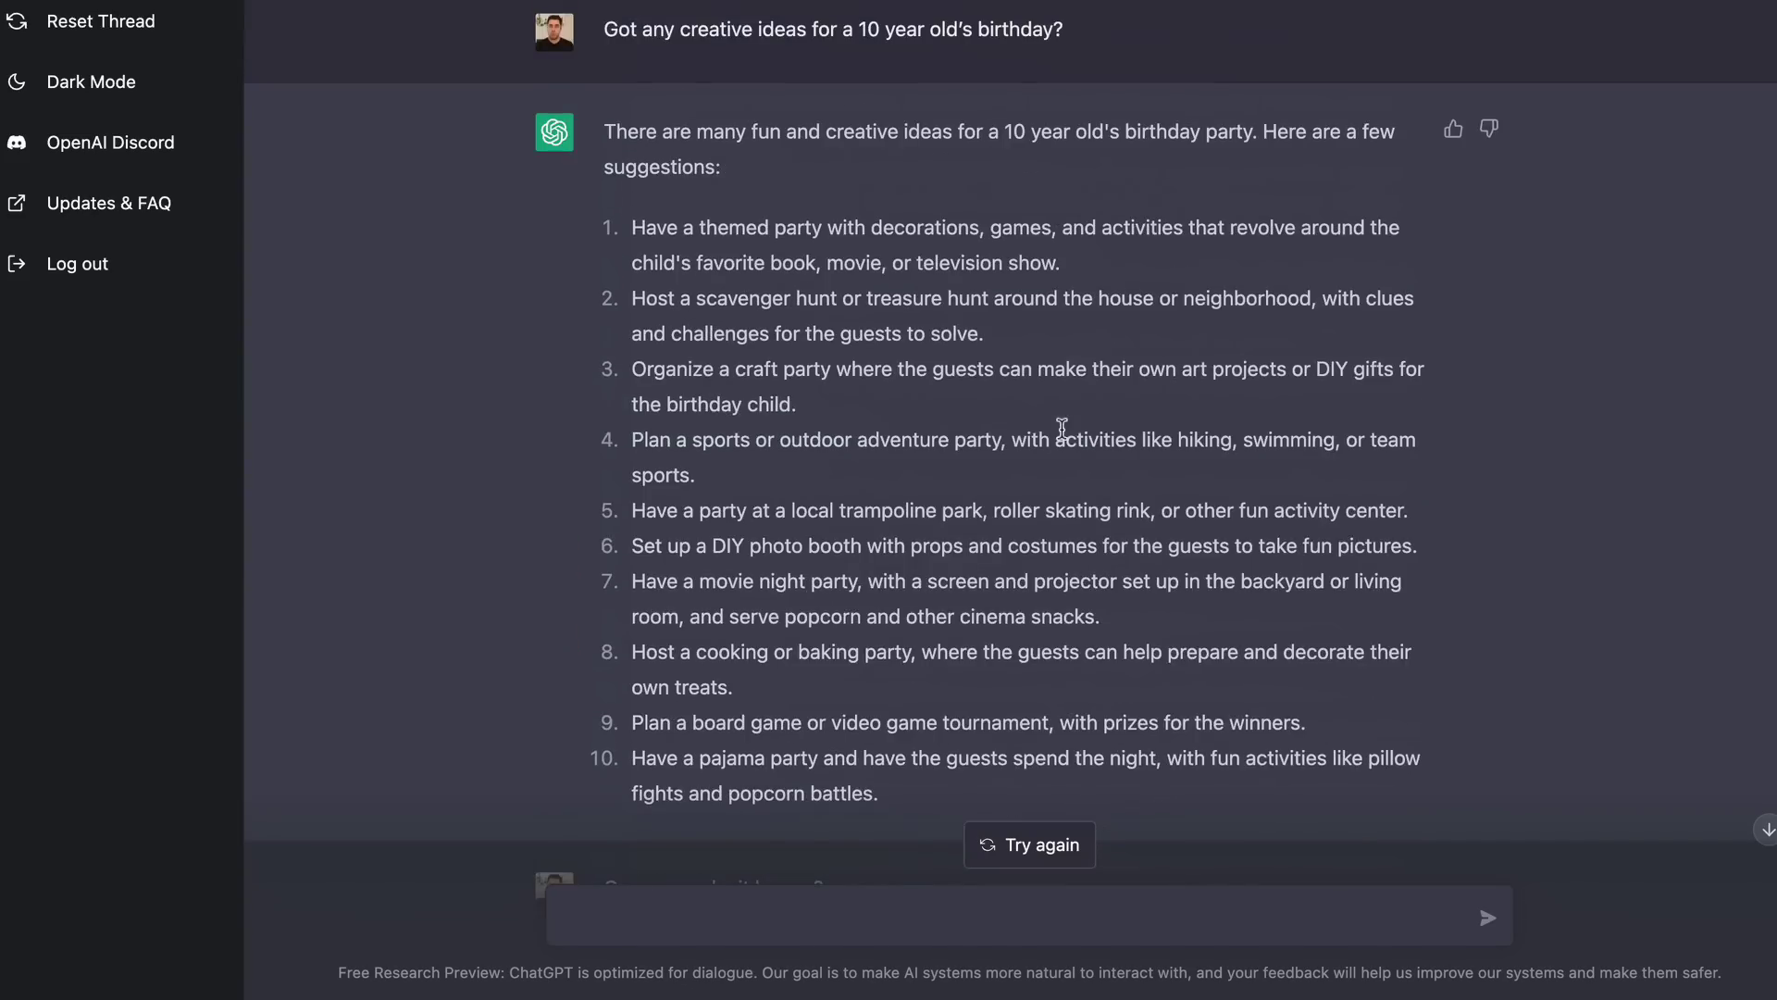
Step: Reset the thread to clear the birthday-ideas chat
{"action": "left_click", "coordinate": [134, 25]}
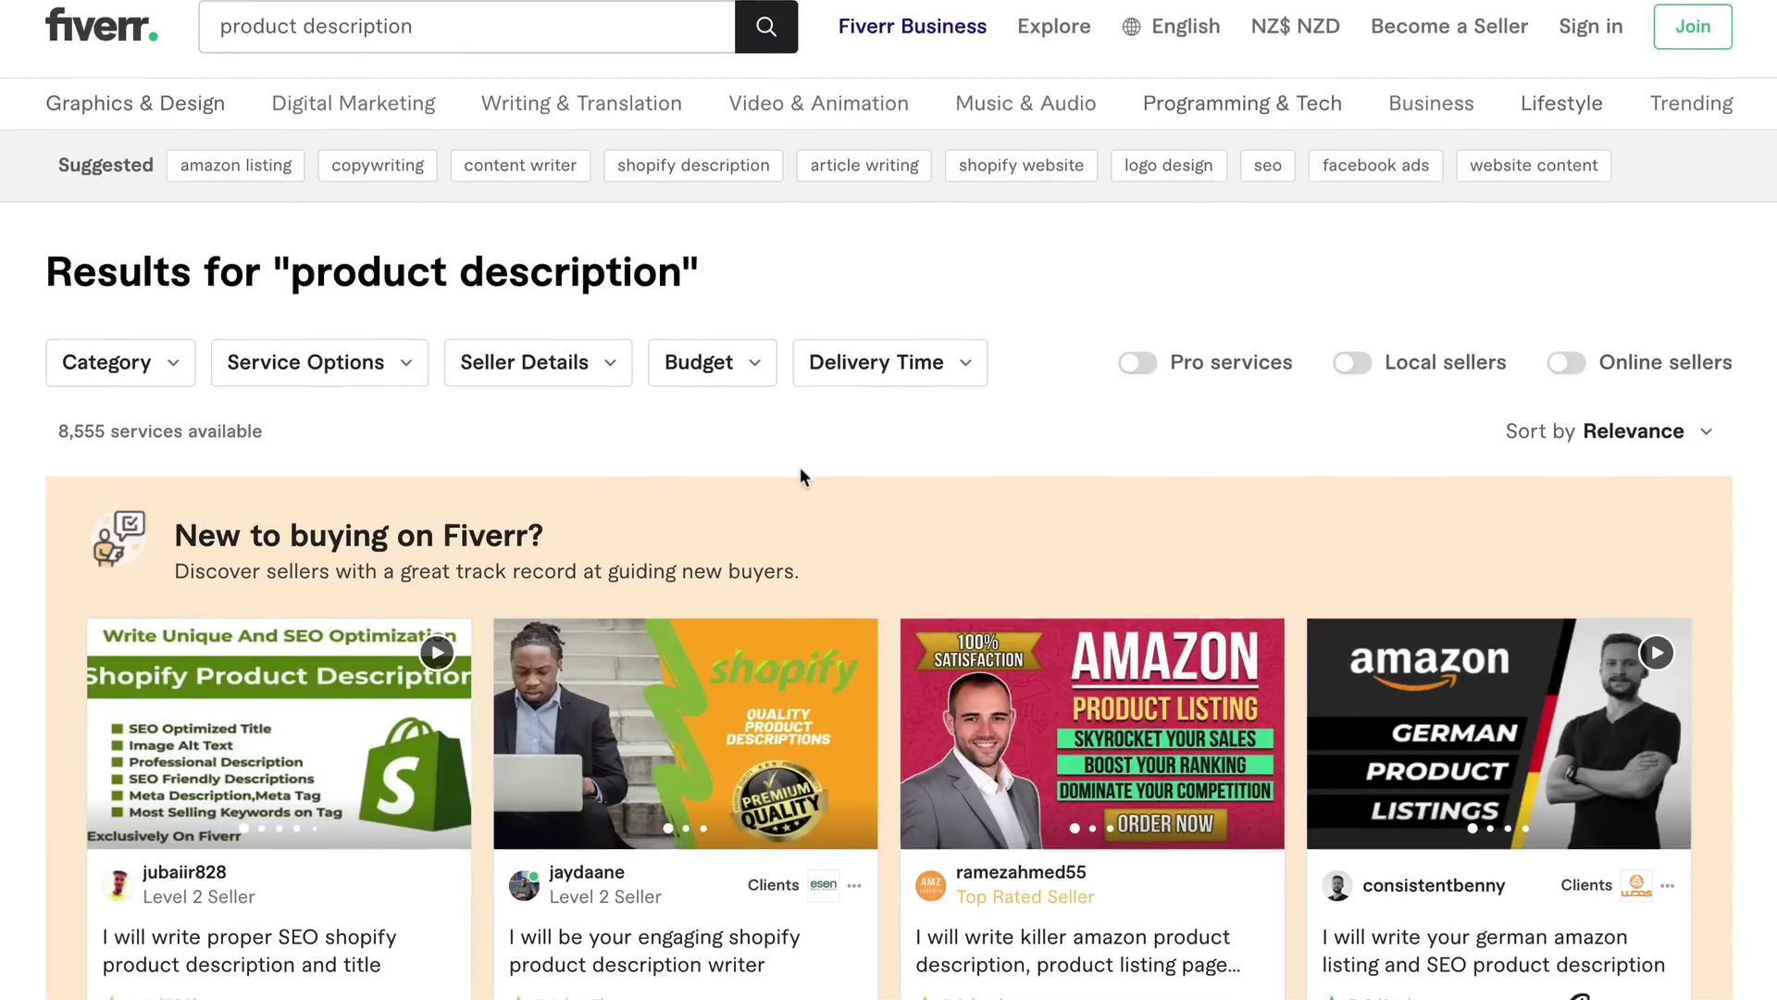
Step: Browse Fiverr's product-description gigs, priced from about NZ$16 to NZ$327
{"action": "scroll", "coordinate": [820, 440], "scroll_direction": "down", "scroll_amount": 2}
{"action": "scroll", "coordinate": [820, 435], "scroll_direction": "down", "scroll_amount": 2}
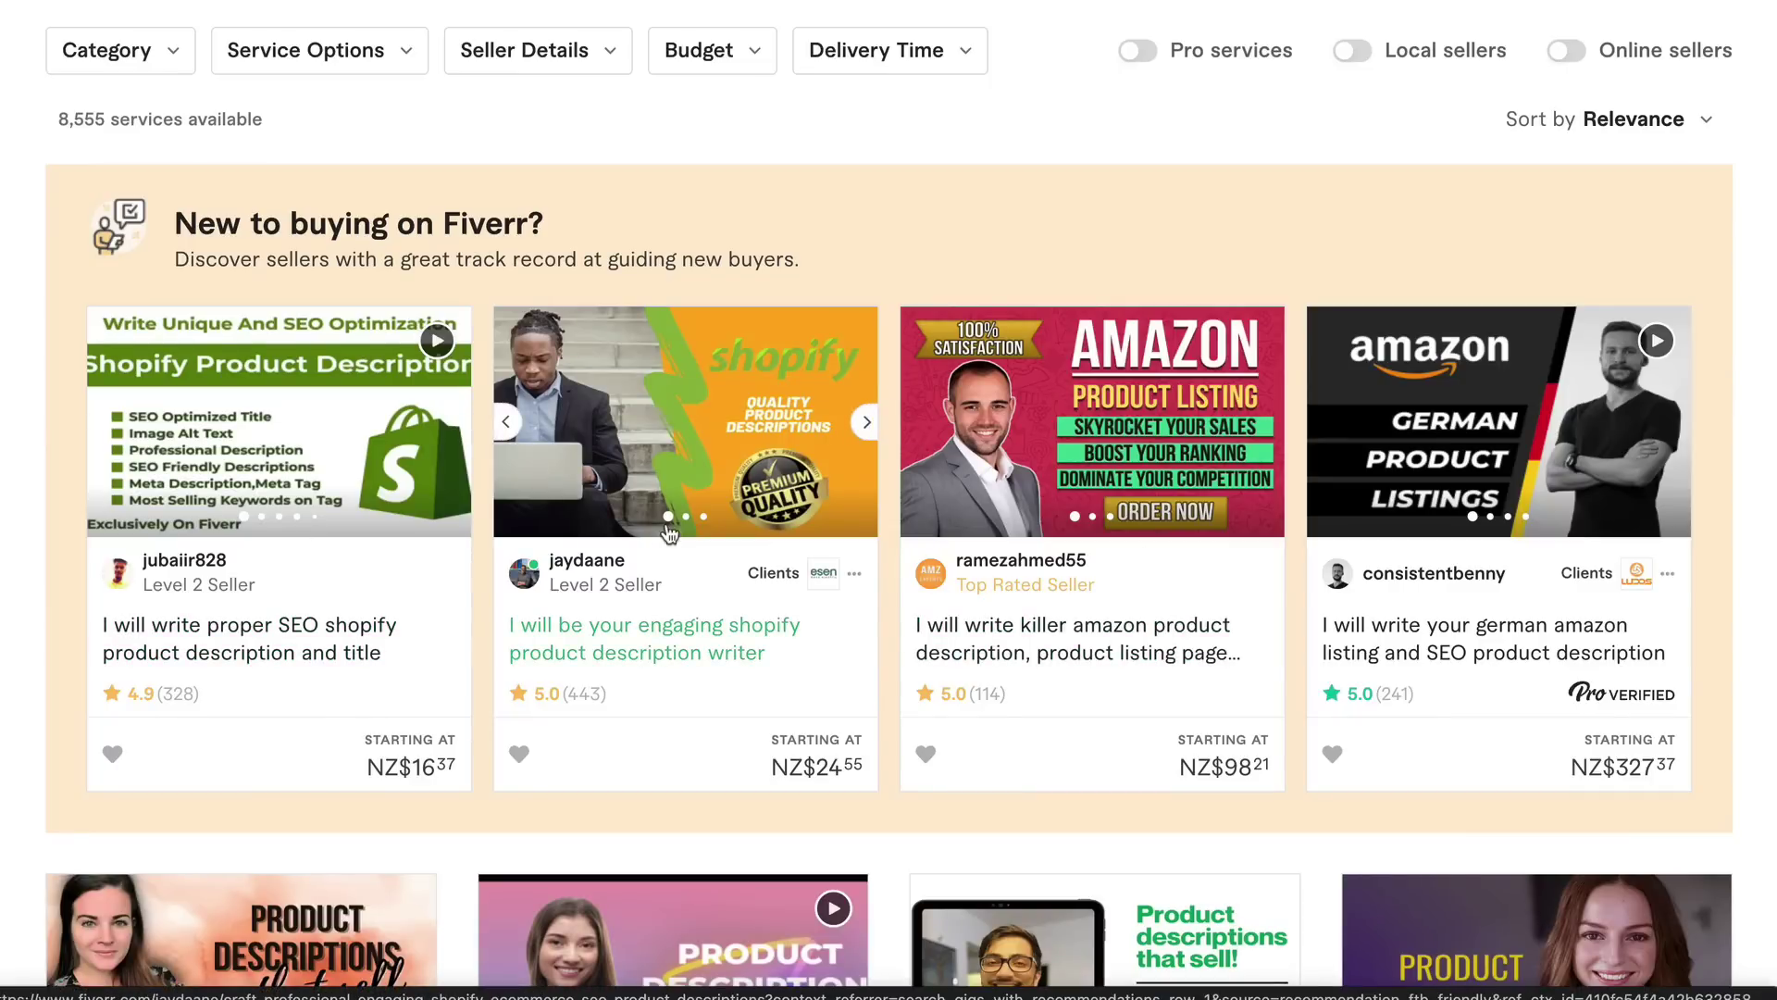
{"action": "scroll", "coordinate": [669, 534], "scroll_direction": "down", "scroll_amount": 2}
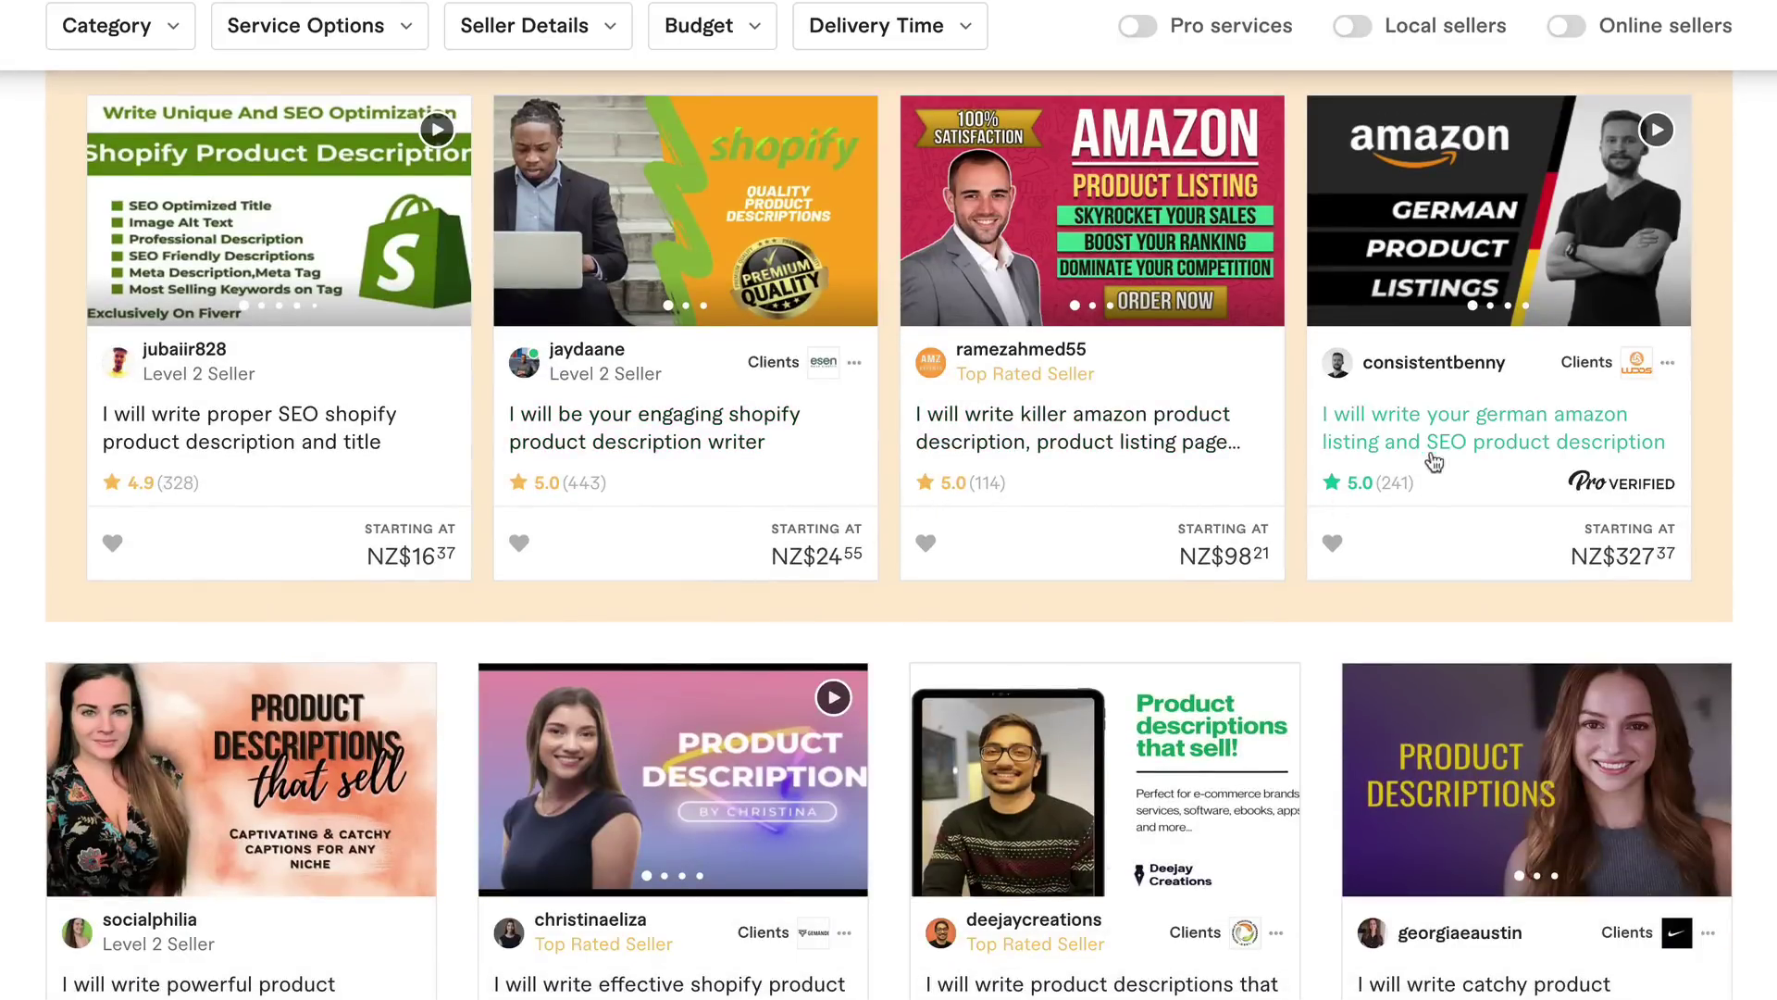
{"action": "mouse_move", "coordinate": [796, 354]}
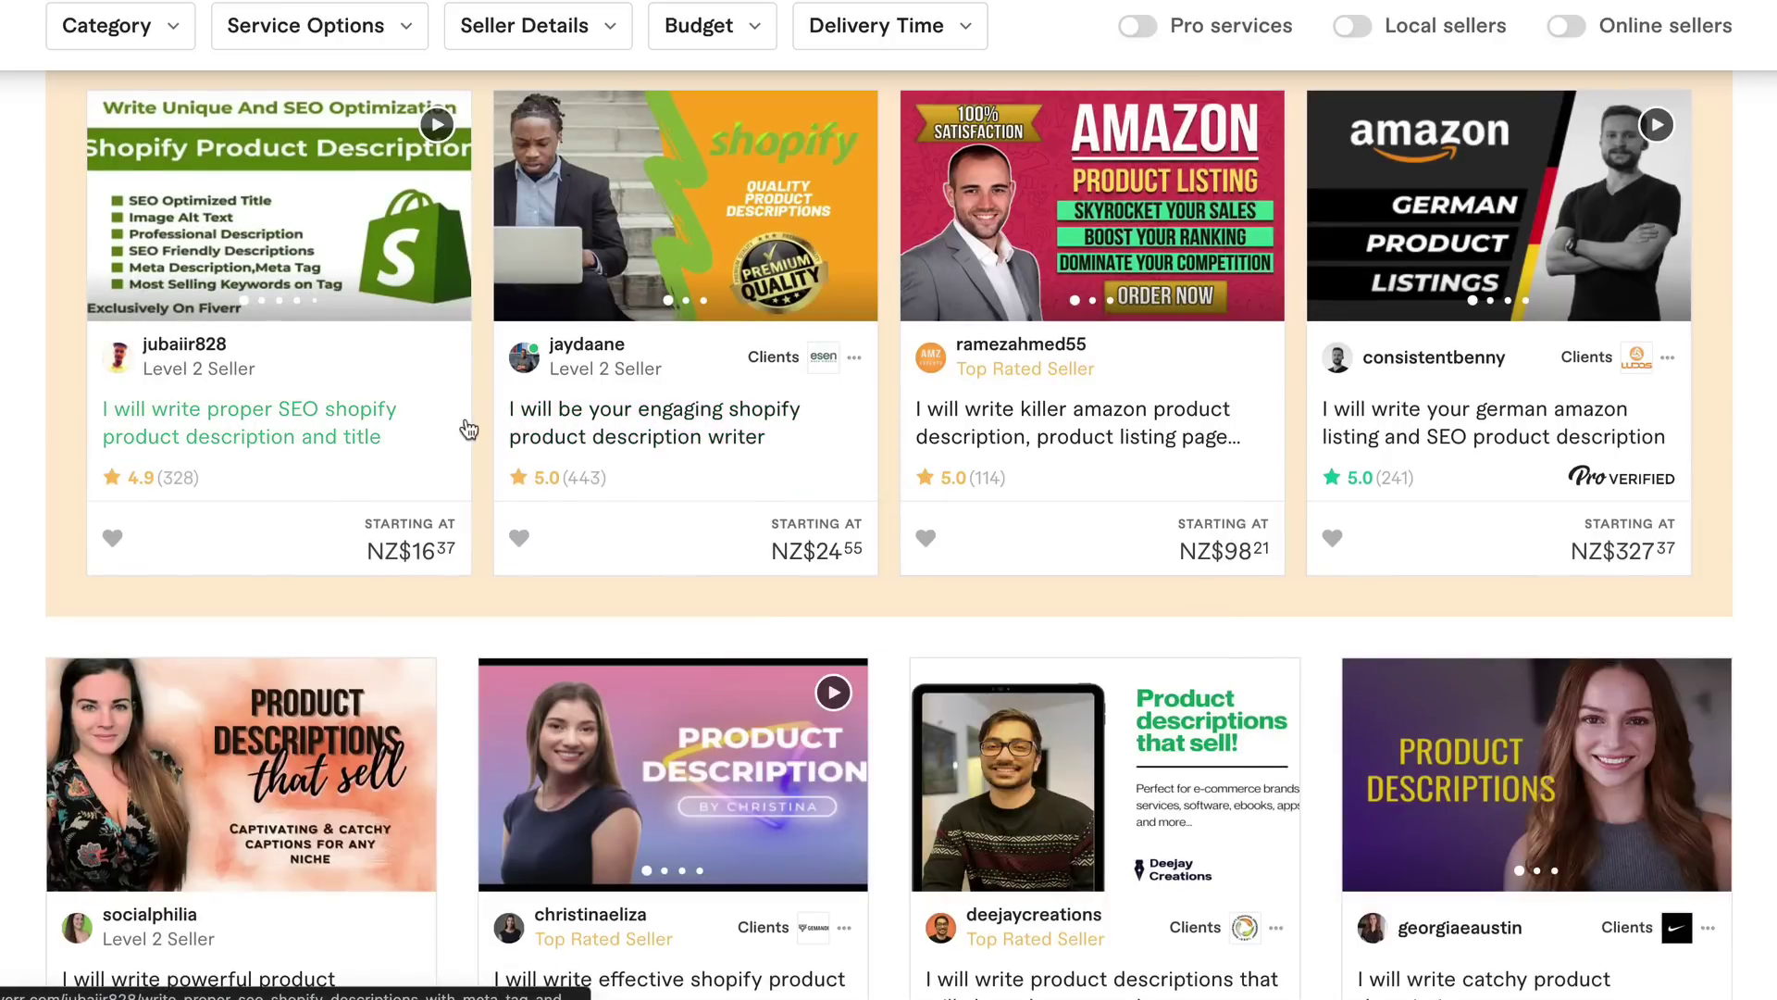
{"action": "scroll", "coordinate": [483, 416], "scroll_direction": "down", "scroll_amount": 3}
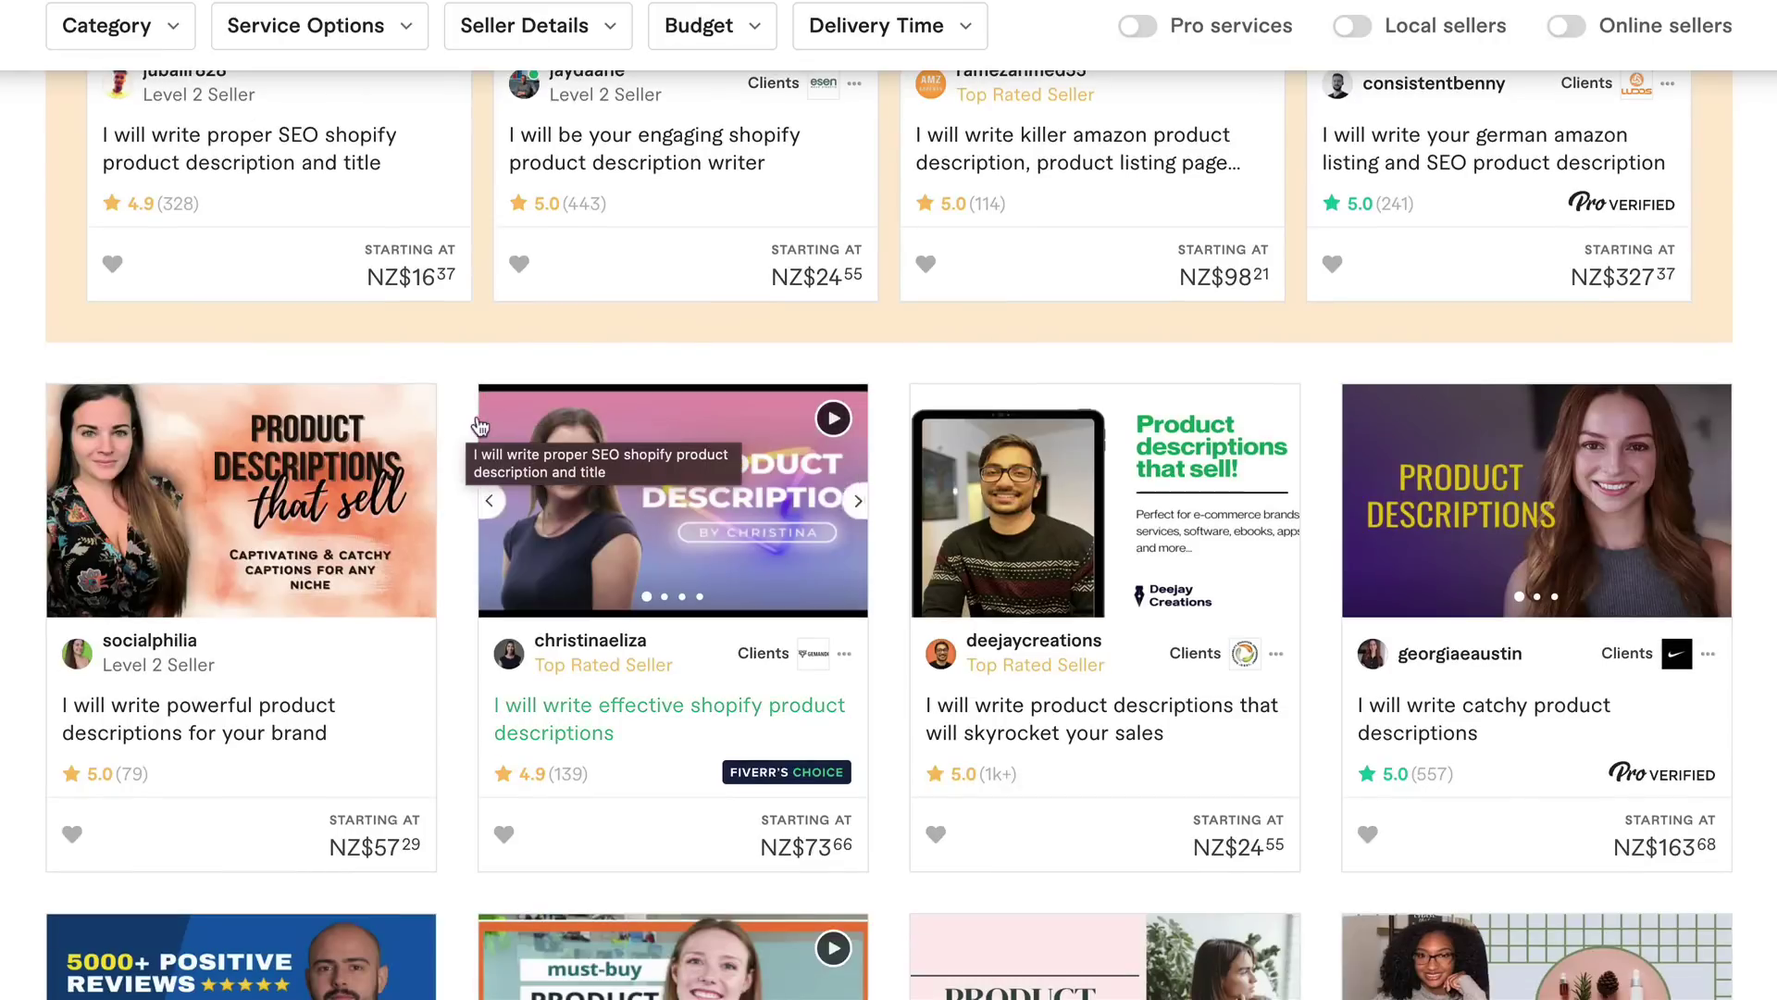
{"action": "scroll", "coordinate": [472, 421], "scroll_direction": "down", "scroll_amount": 1}
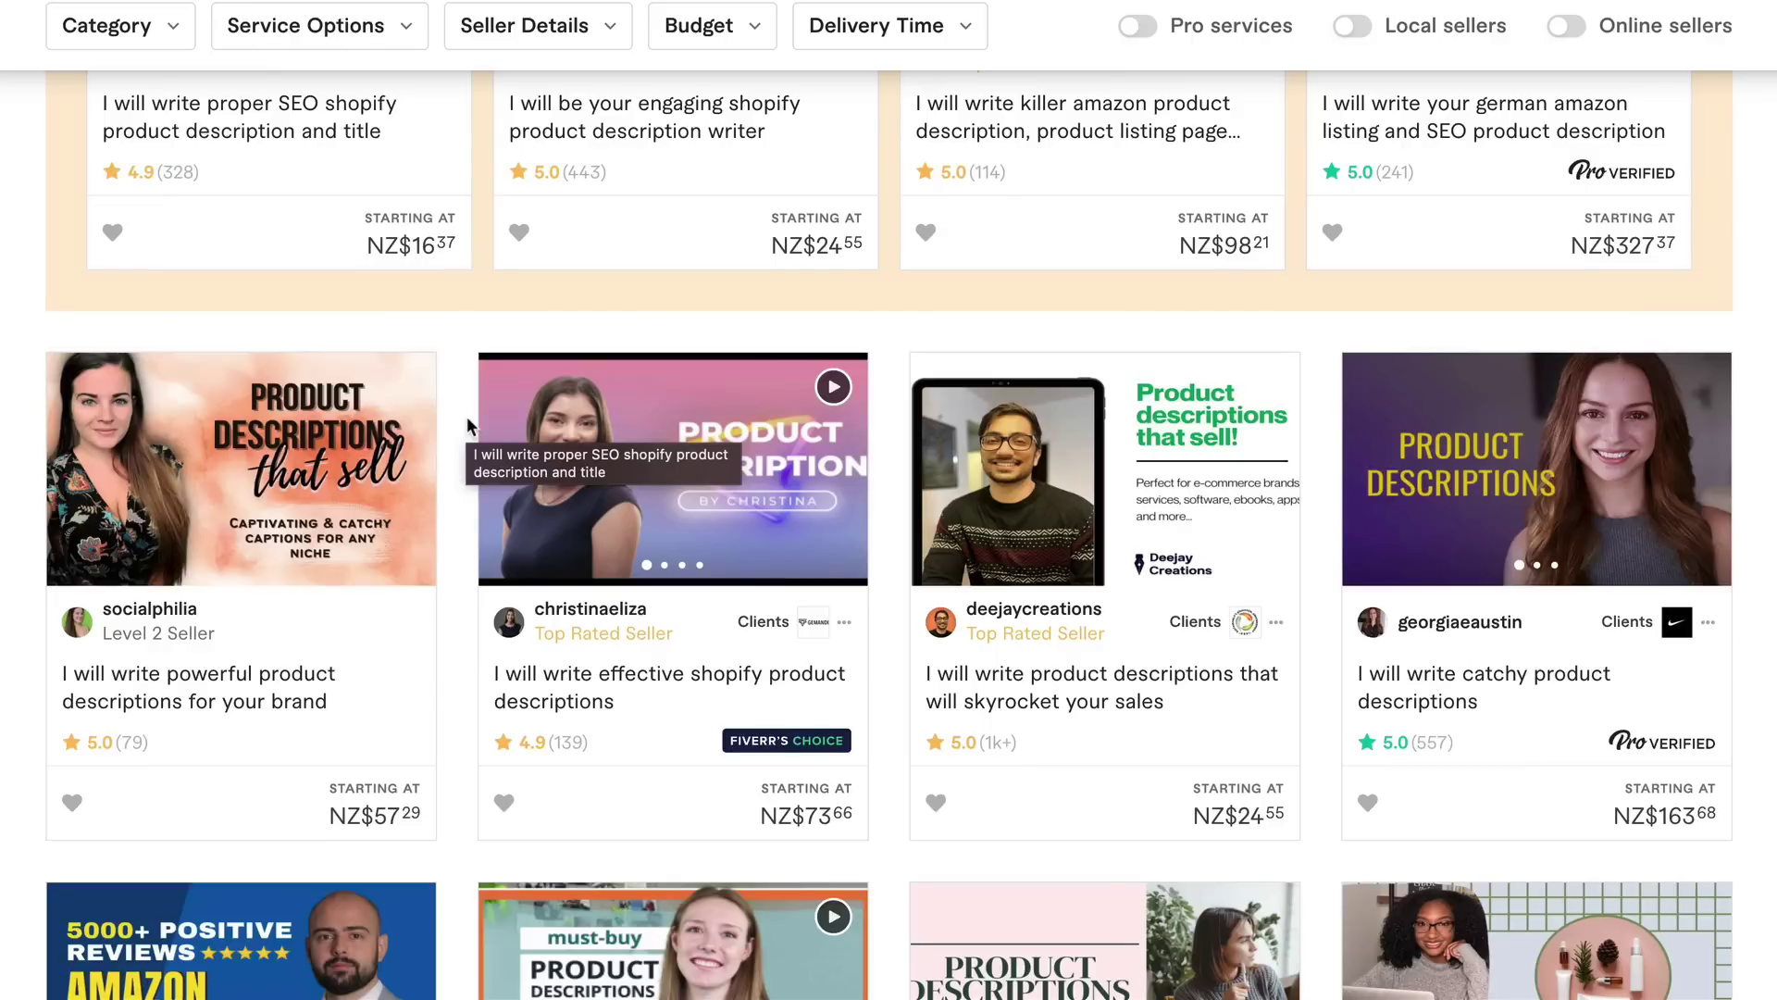
{"action": "scroll", "coordinate": [461, 427], "scroll_direction": "down", "scroll_amount": 1}
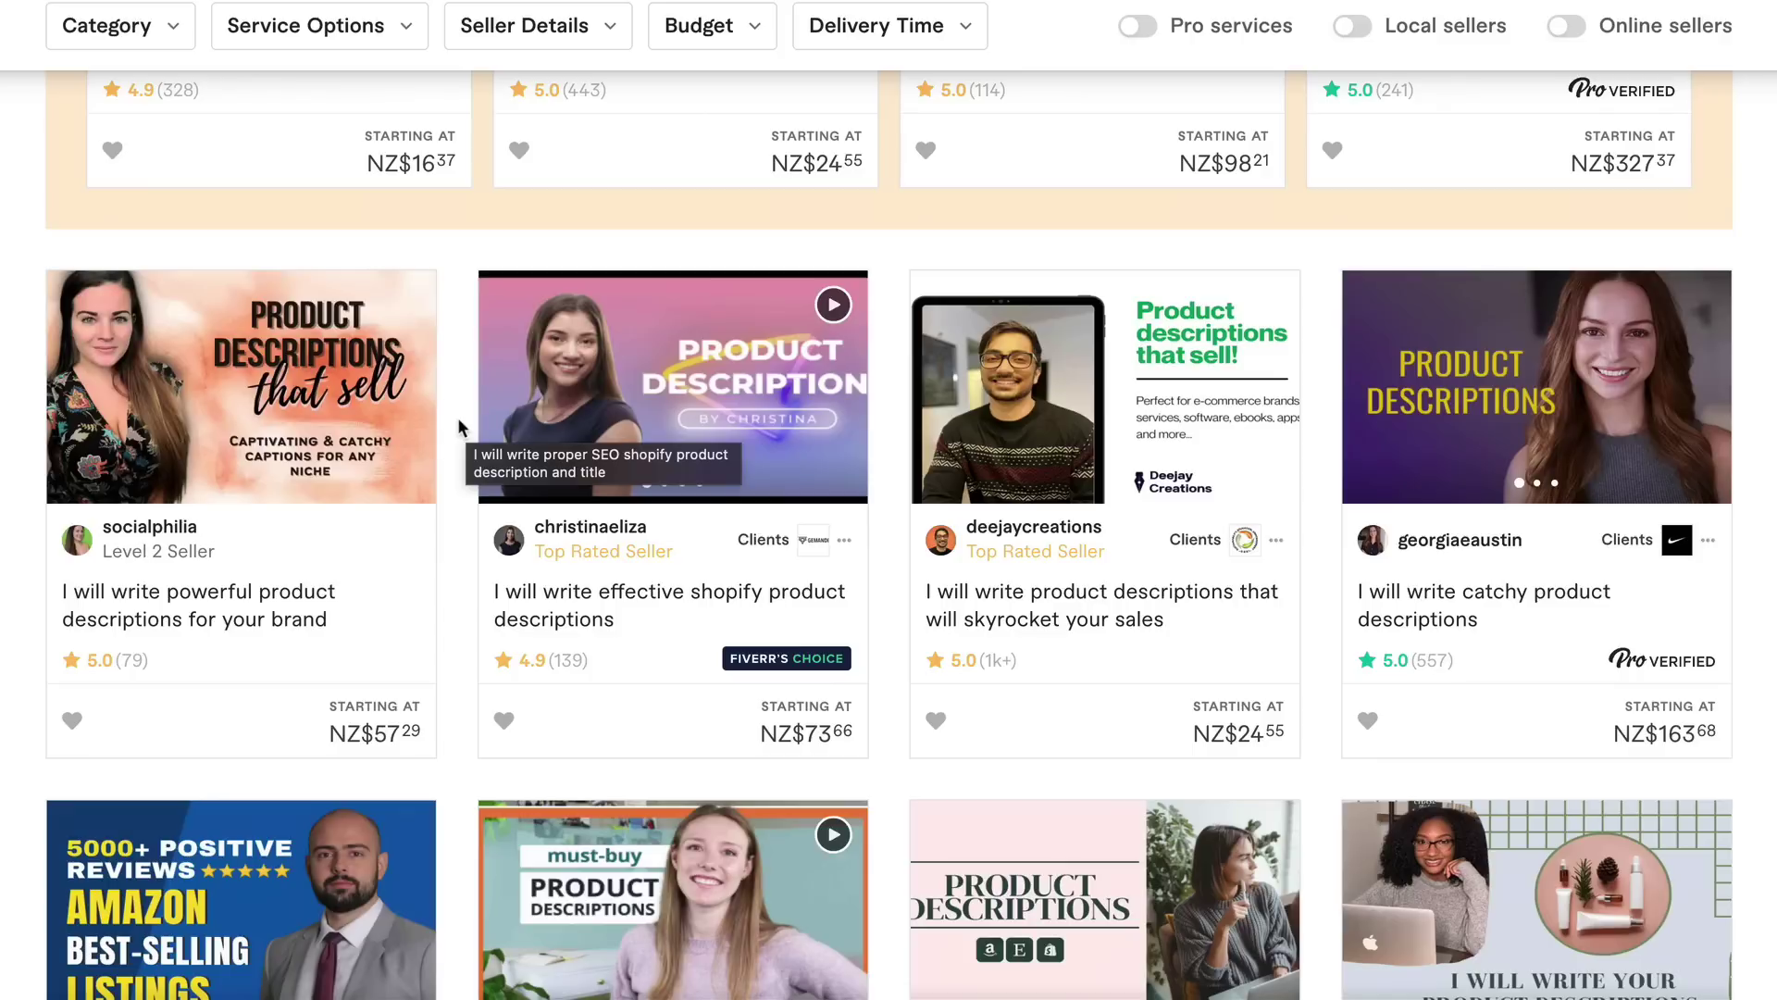
{"action": "scroll", "coordinate": [457, 421], "scroll_direction": "down", "scroll_amount": 1}
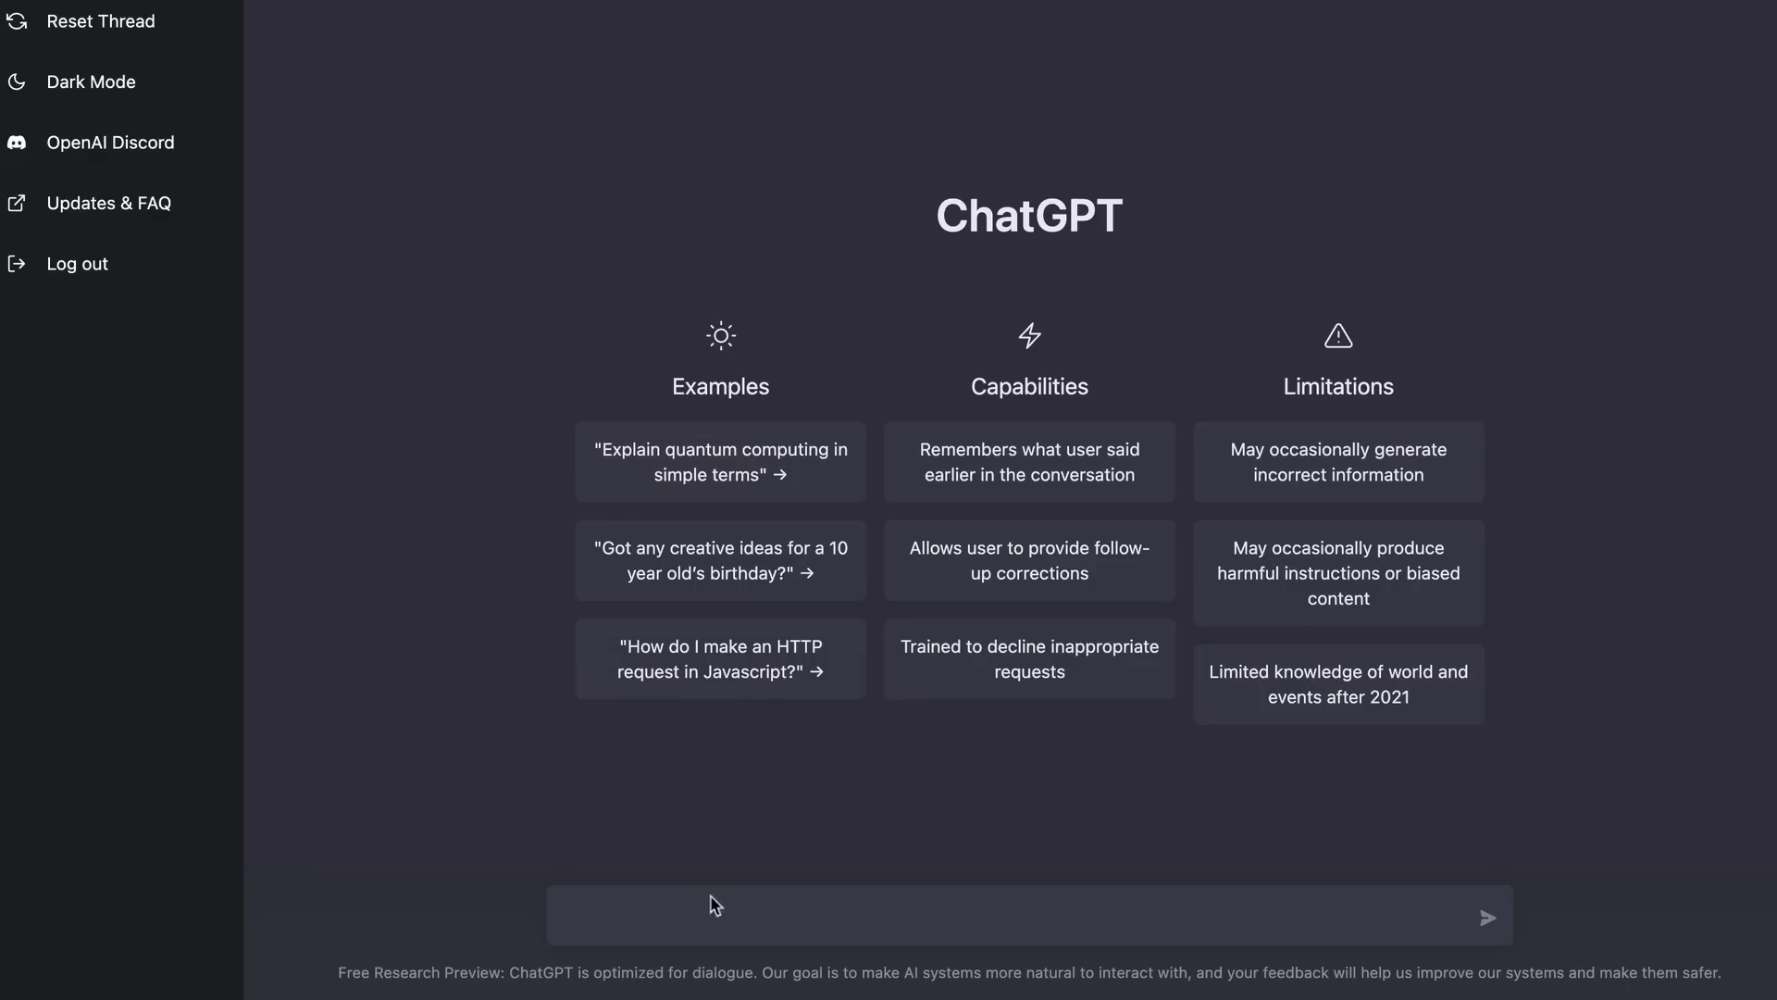
Step: Ask ChatGPT for a 'camping tent description for online store'
{"action": "left_click", "coordinate": [715, 917]}
{"action": "type", "text": "camping tent descrip"}
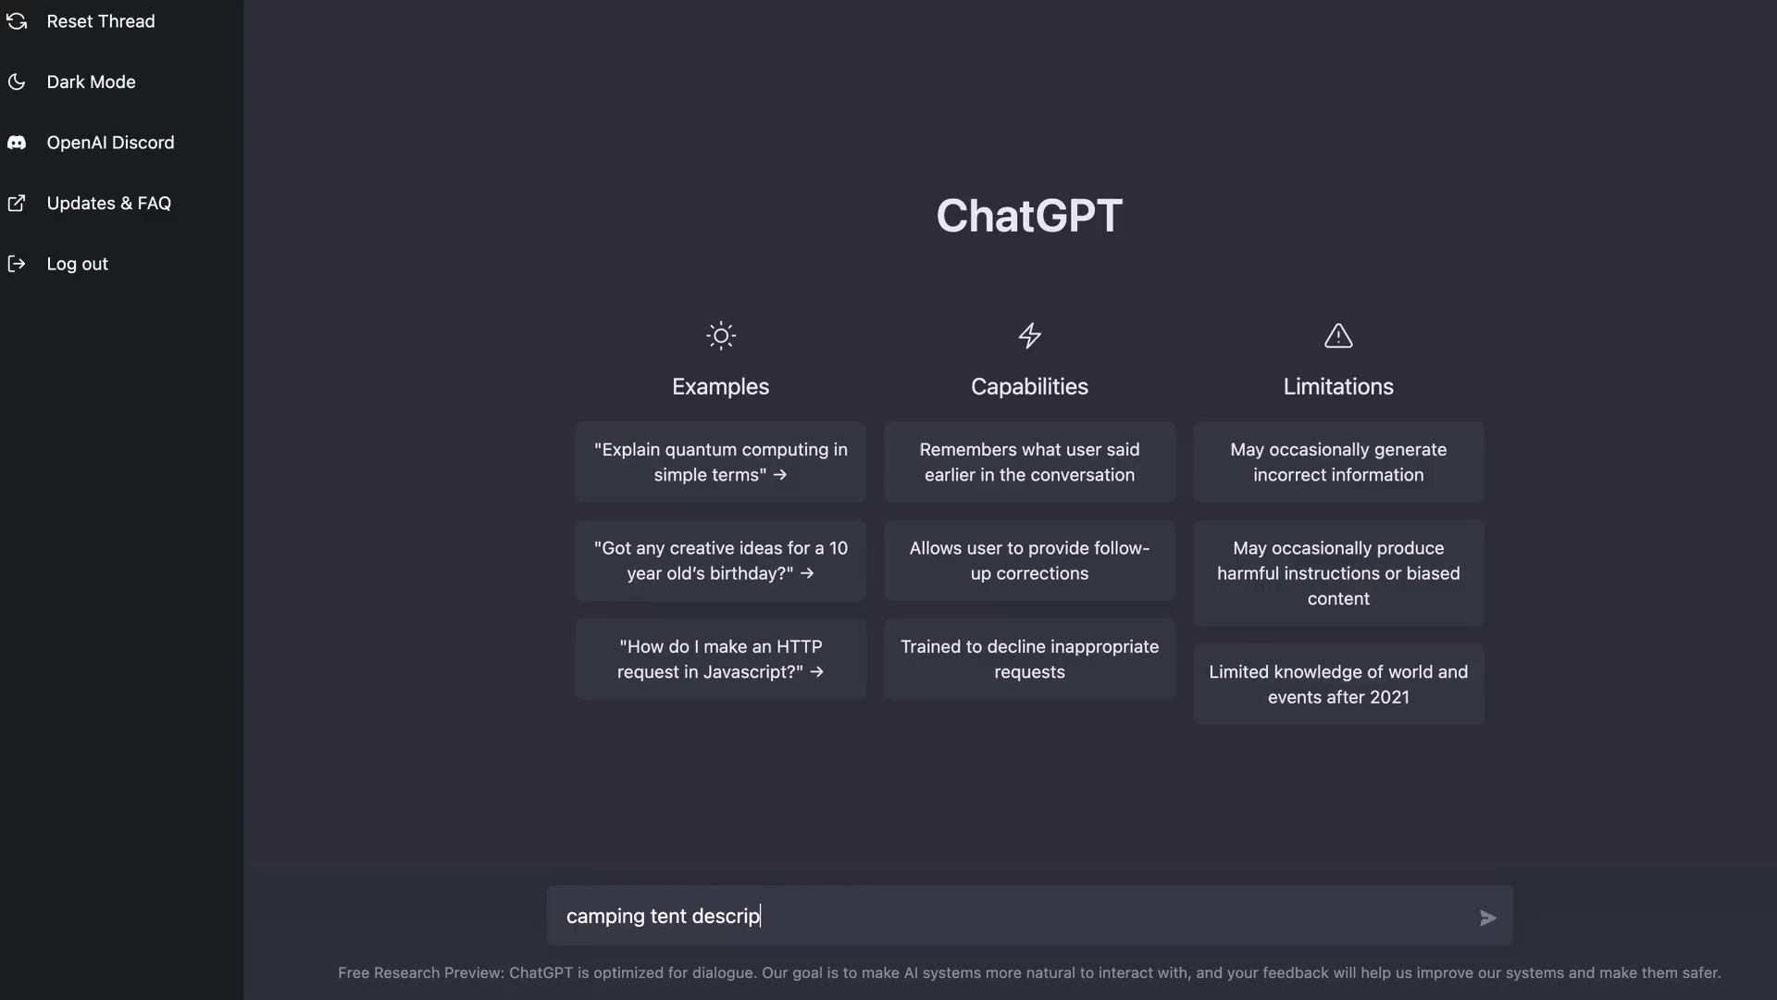
{"action": "type", "text": "tion for online store"}
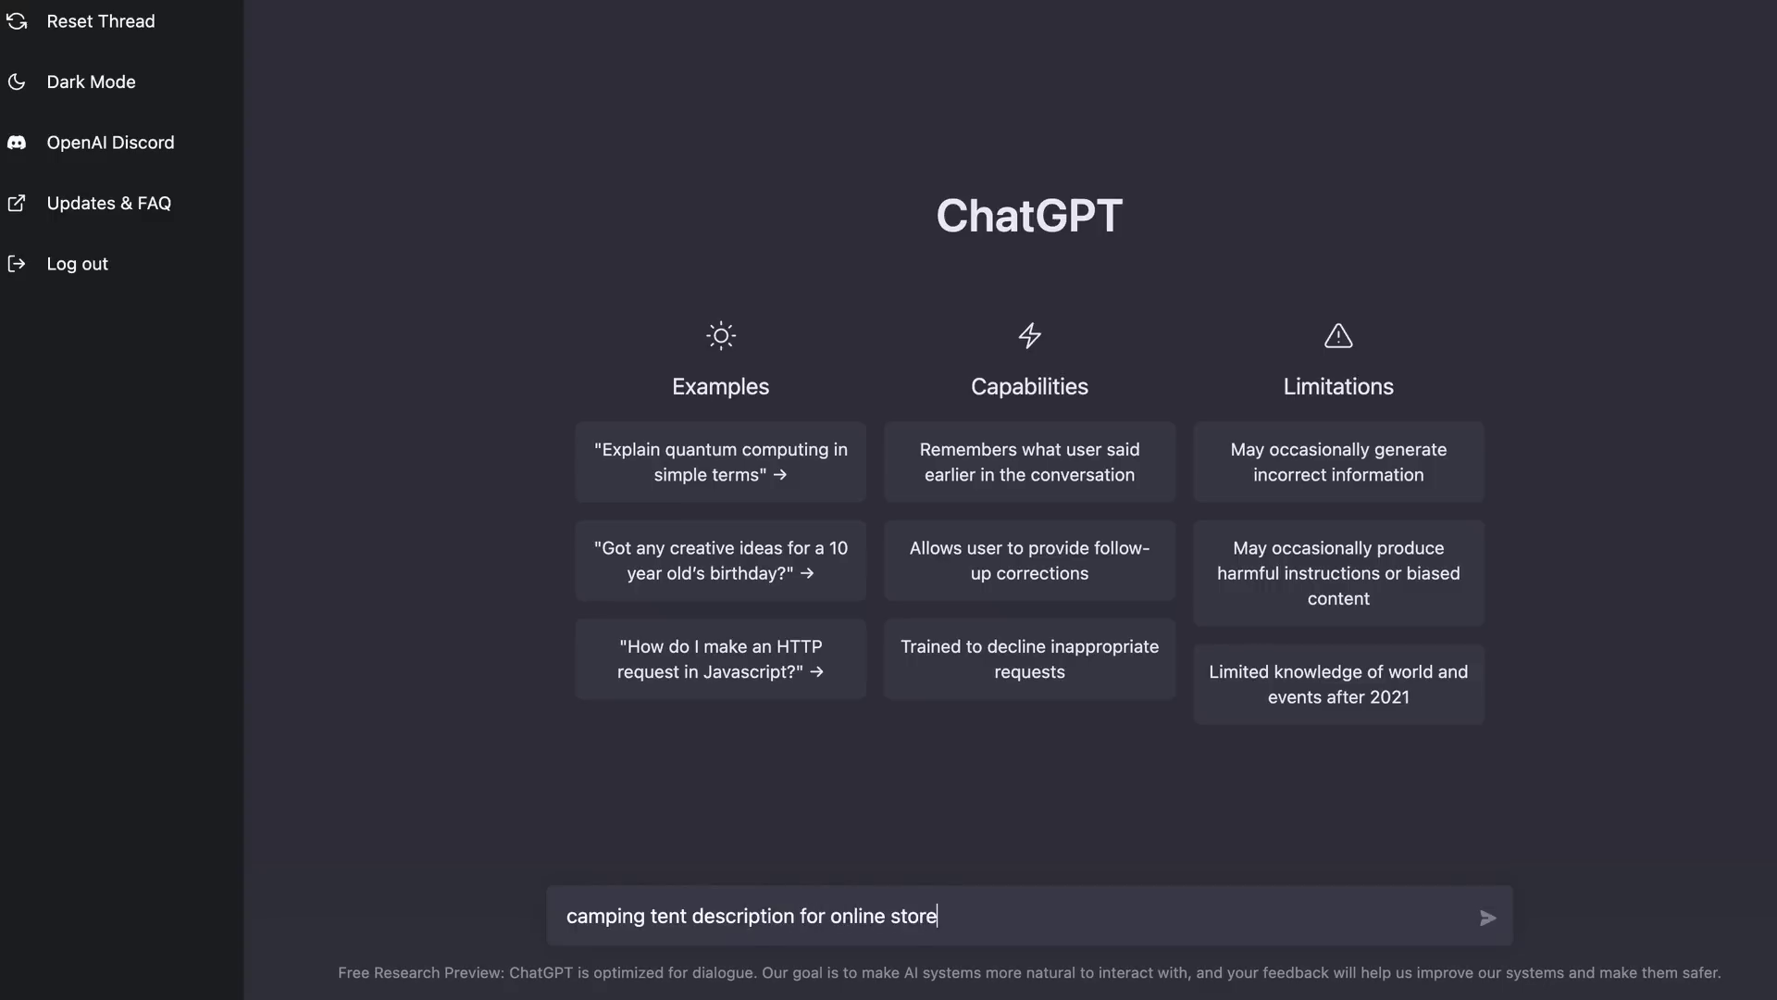
{"action": "key", "text": "Return"}
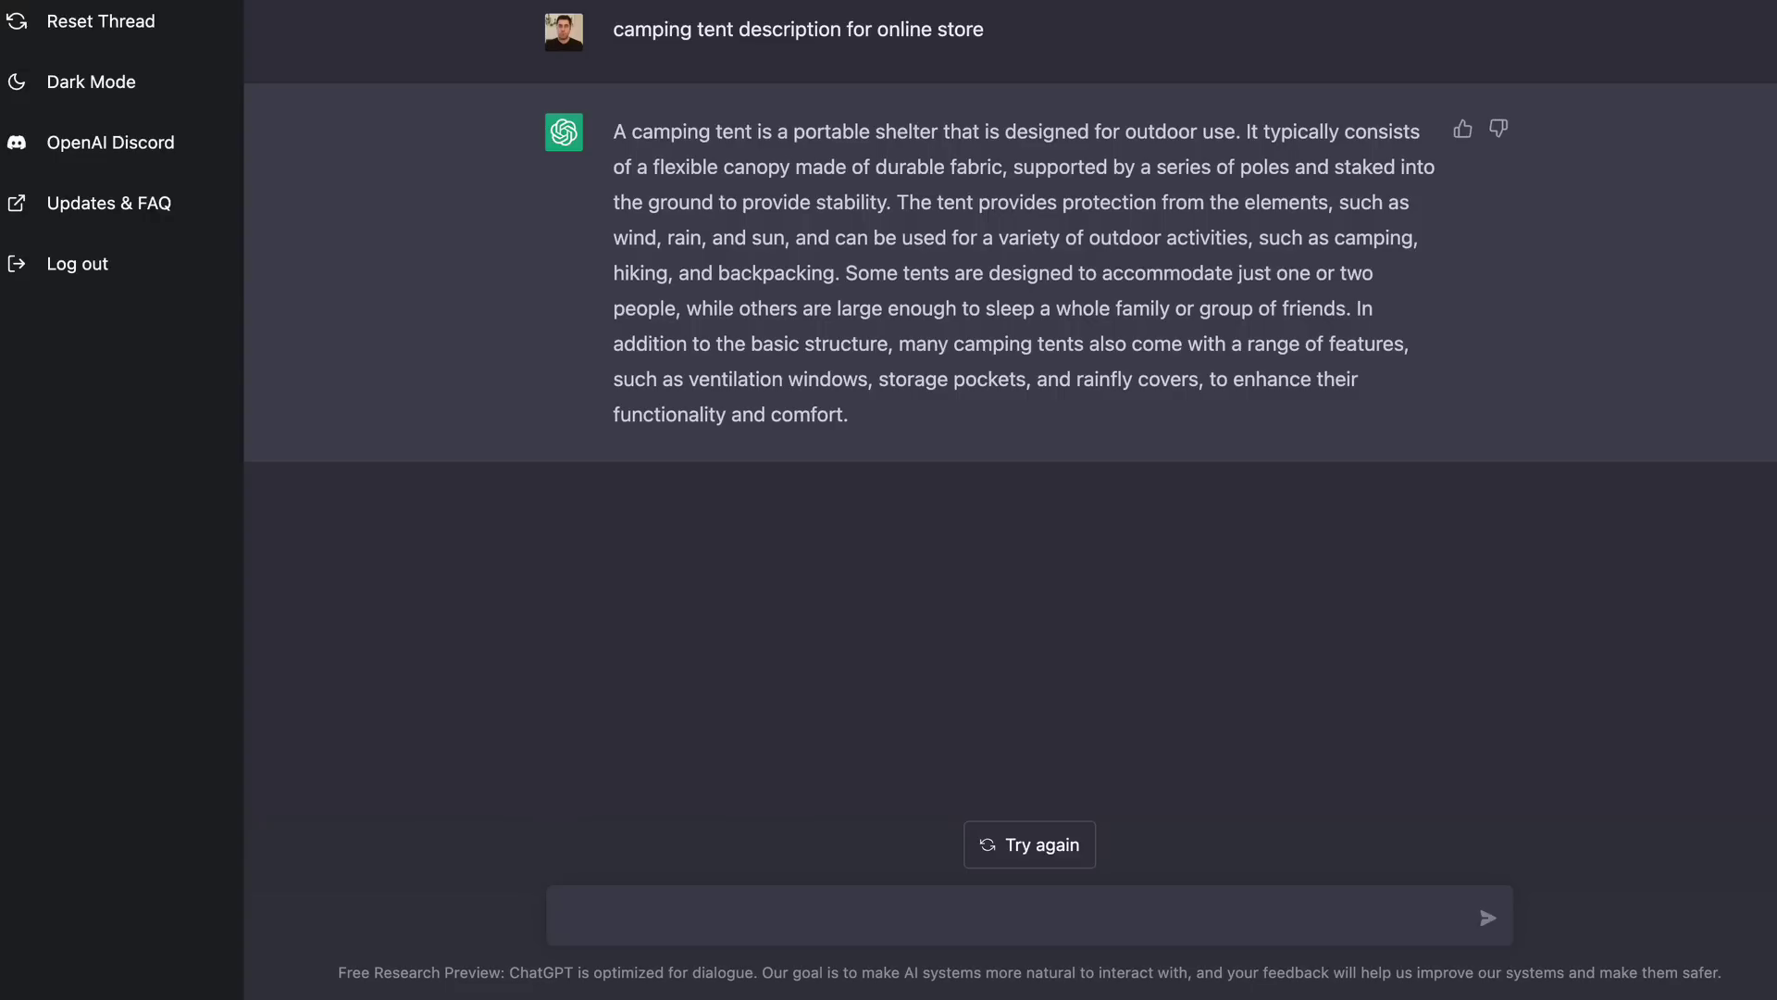
Step: Ask 'Can you make this longer?' and scroll up through the multi-paragraph tent description
{"action": "type", "text": "Can you make this longer?"}
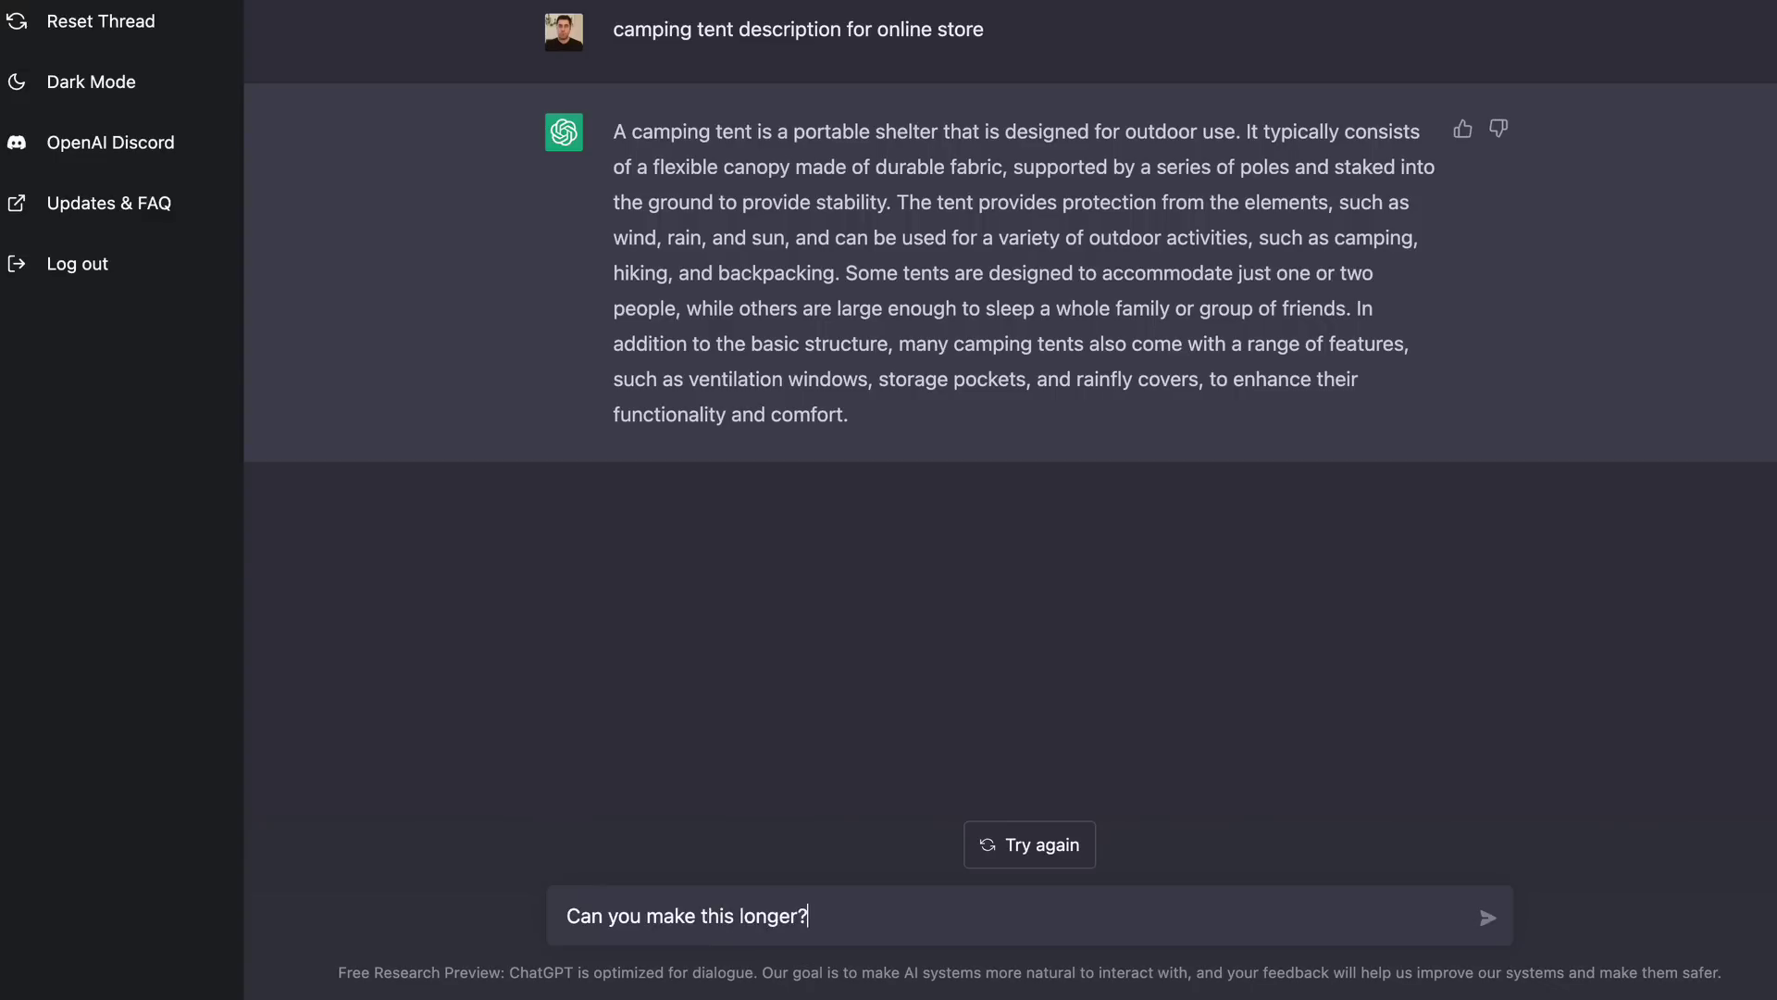
{"action": "key", "text": "Return"}
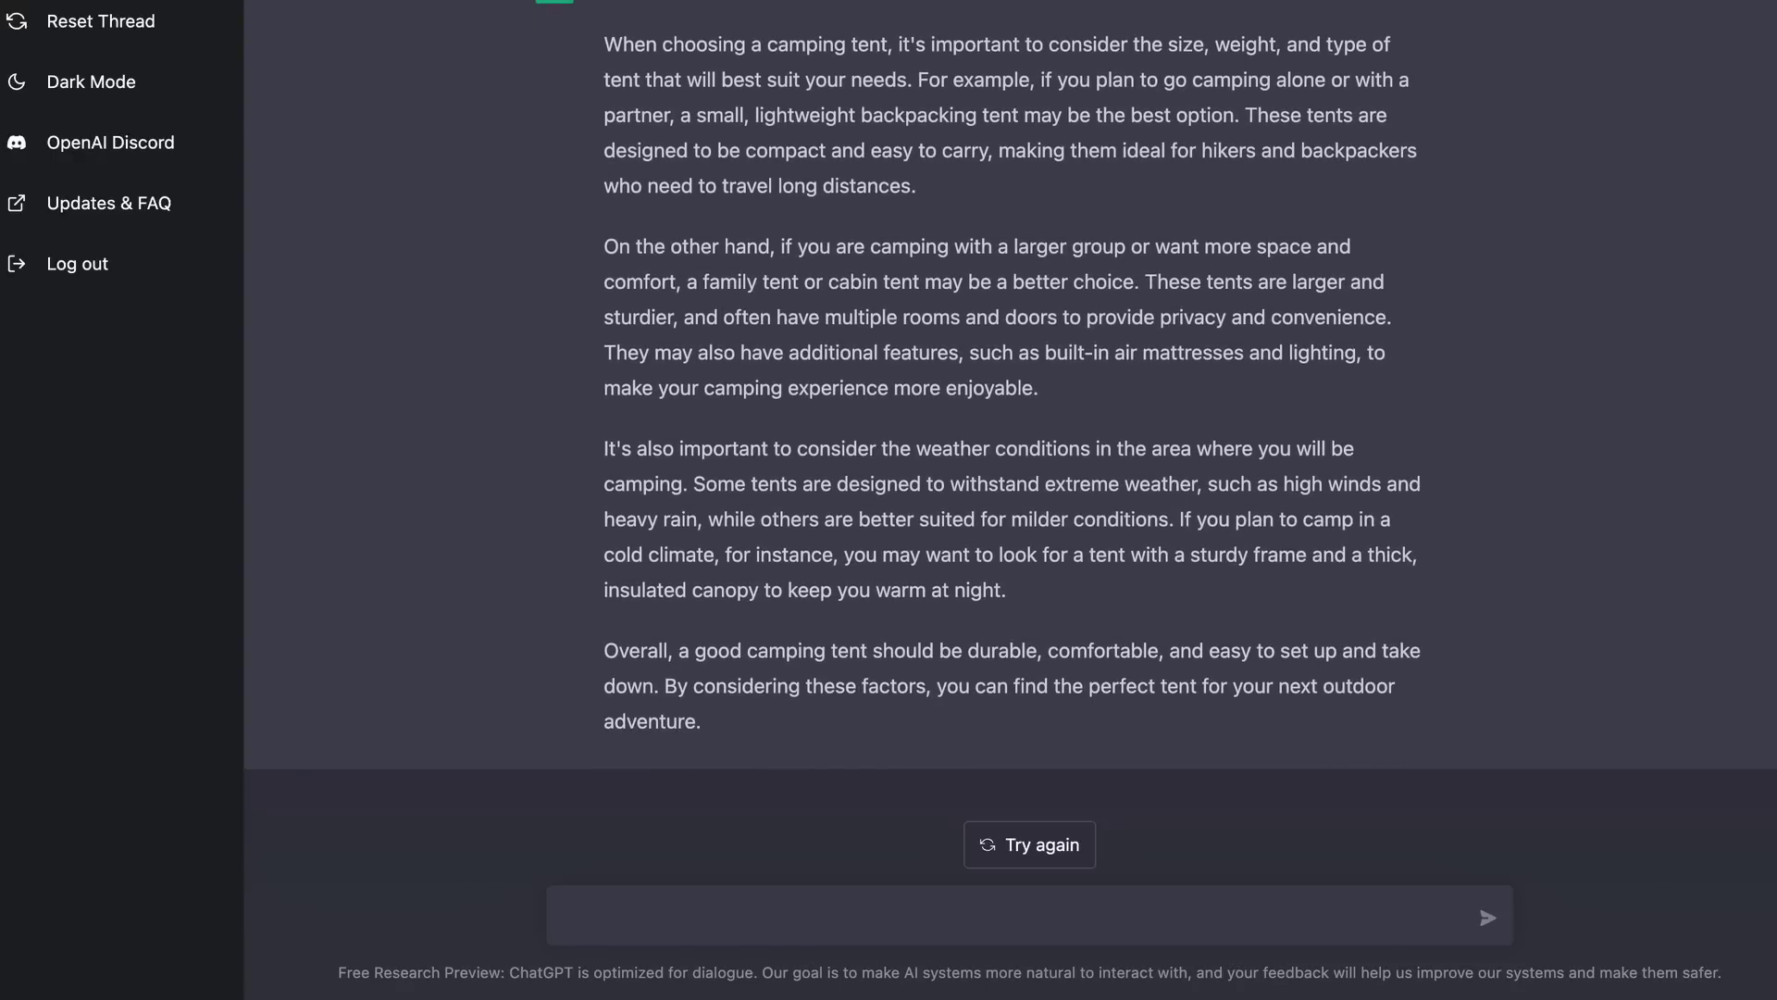
{"action": "scroll", "coordinate": [837, 236], "scroll_direction": "up", "scroll_amount": 7}
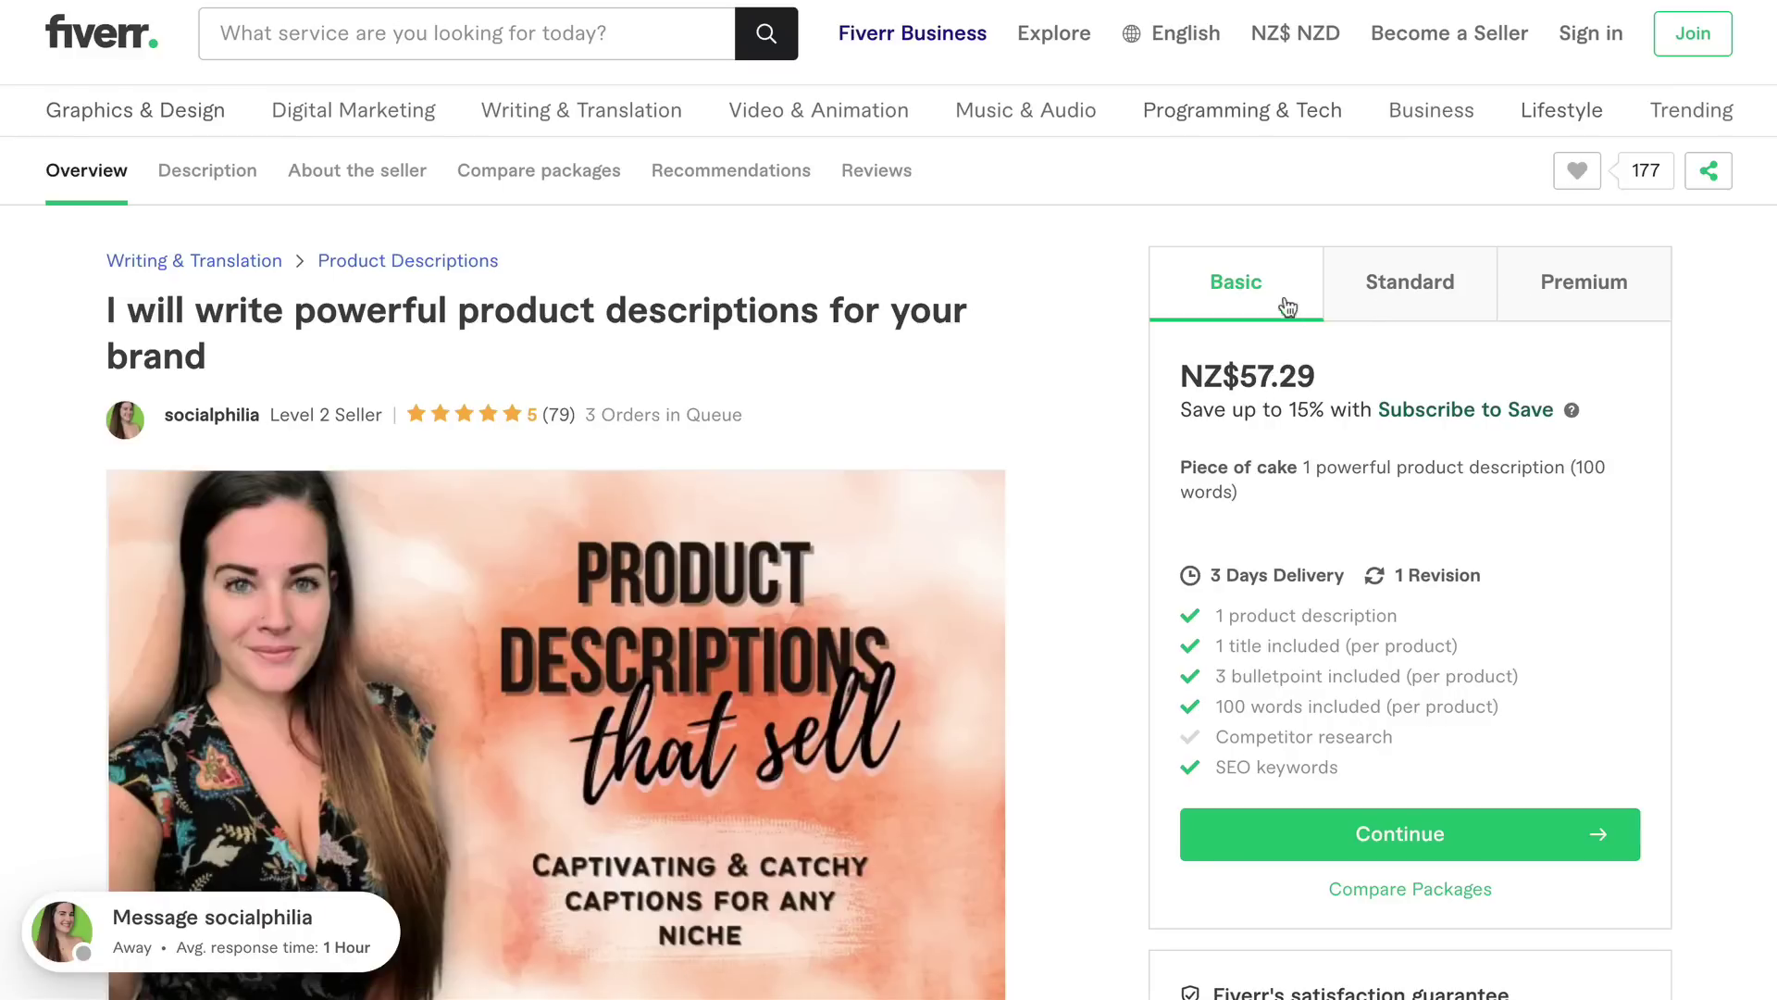
{"action": "left_click", "coordinate": [1384, 299]}
{"action": "left_click", "coordinate": [1558, 296]}
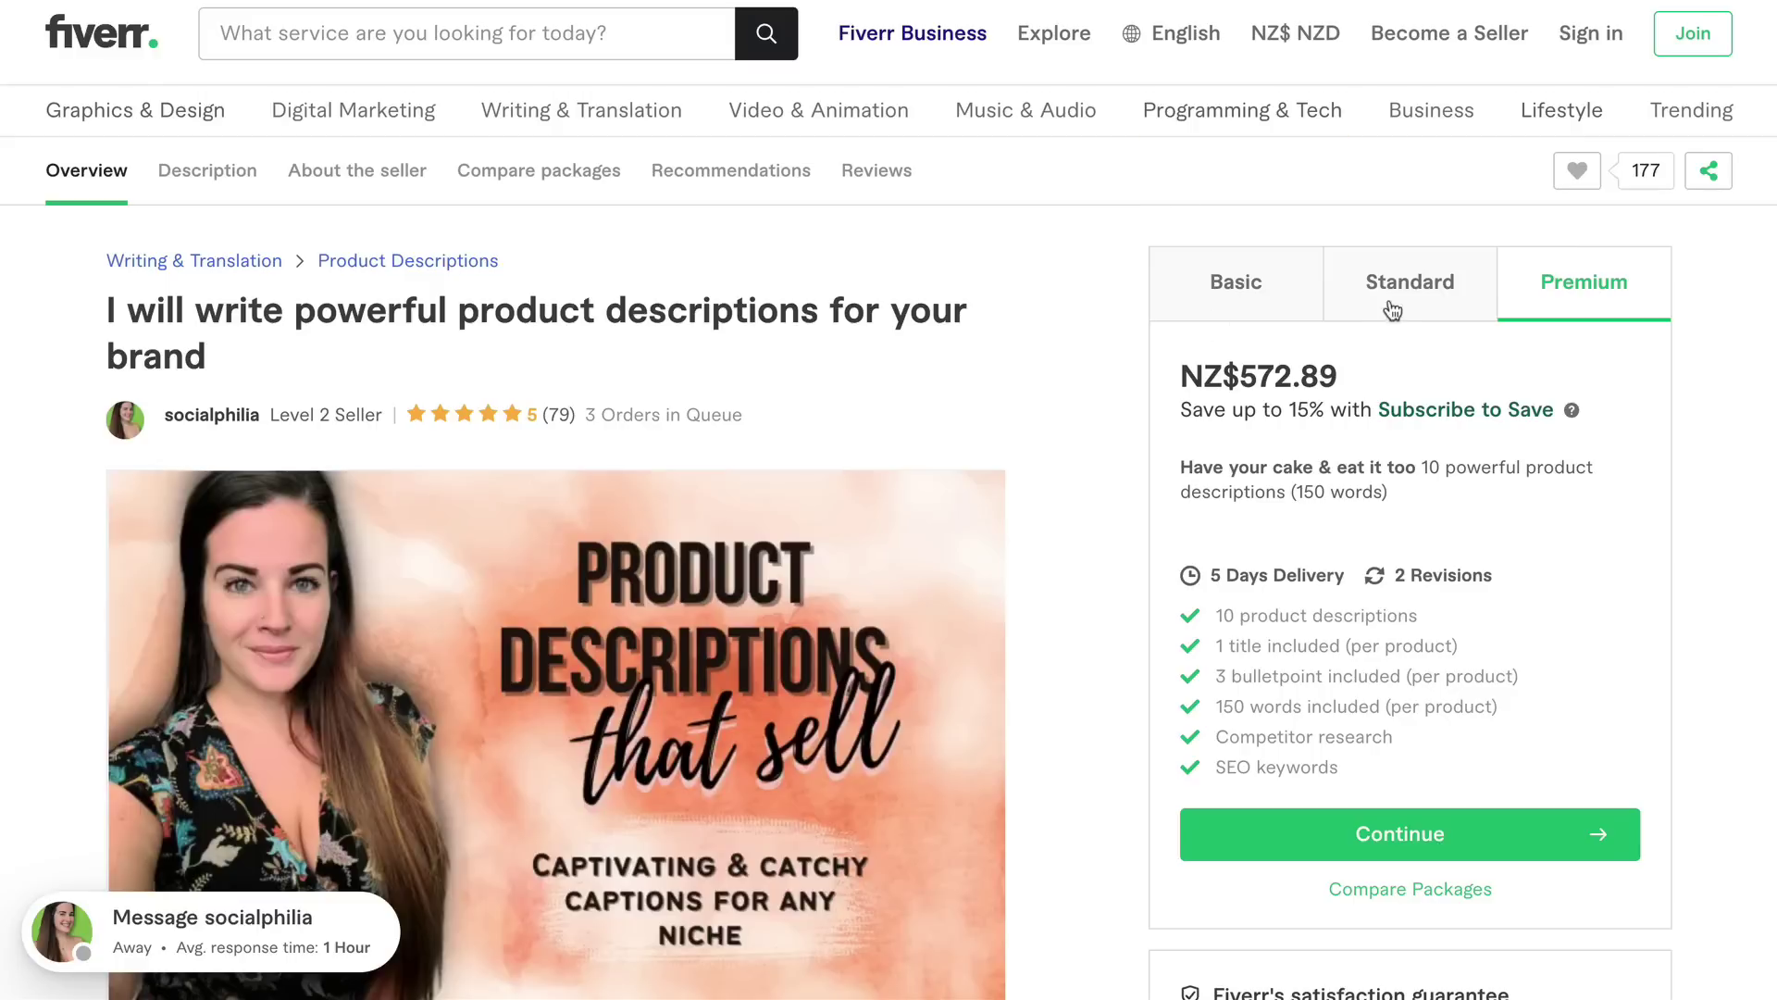
{"action": "left_click", "coordinate": [1396, 294]}
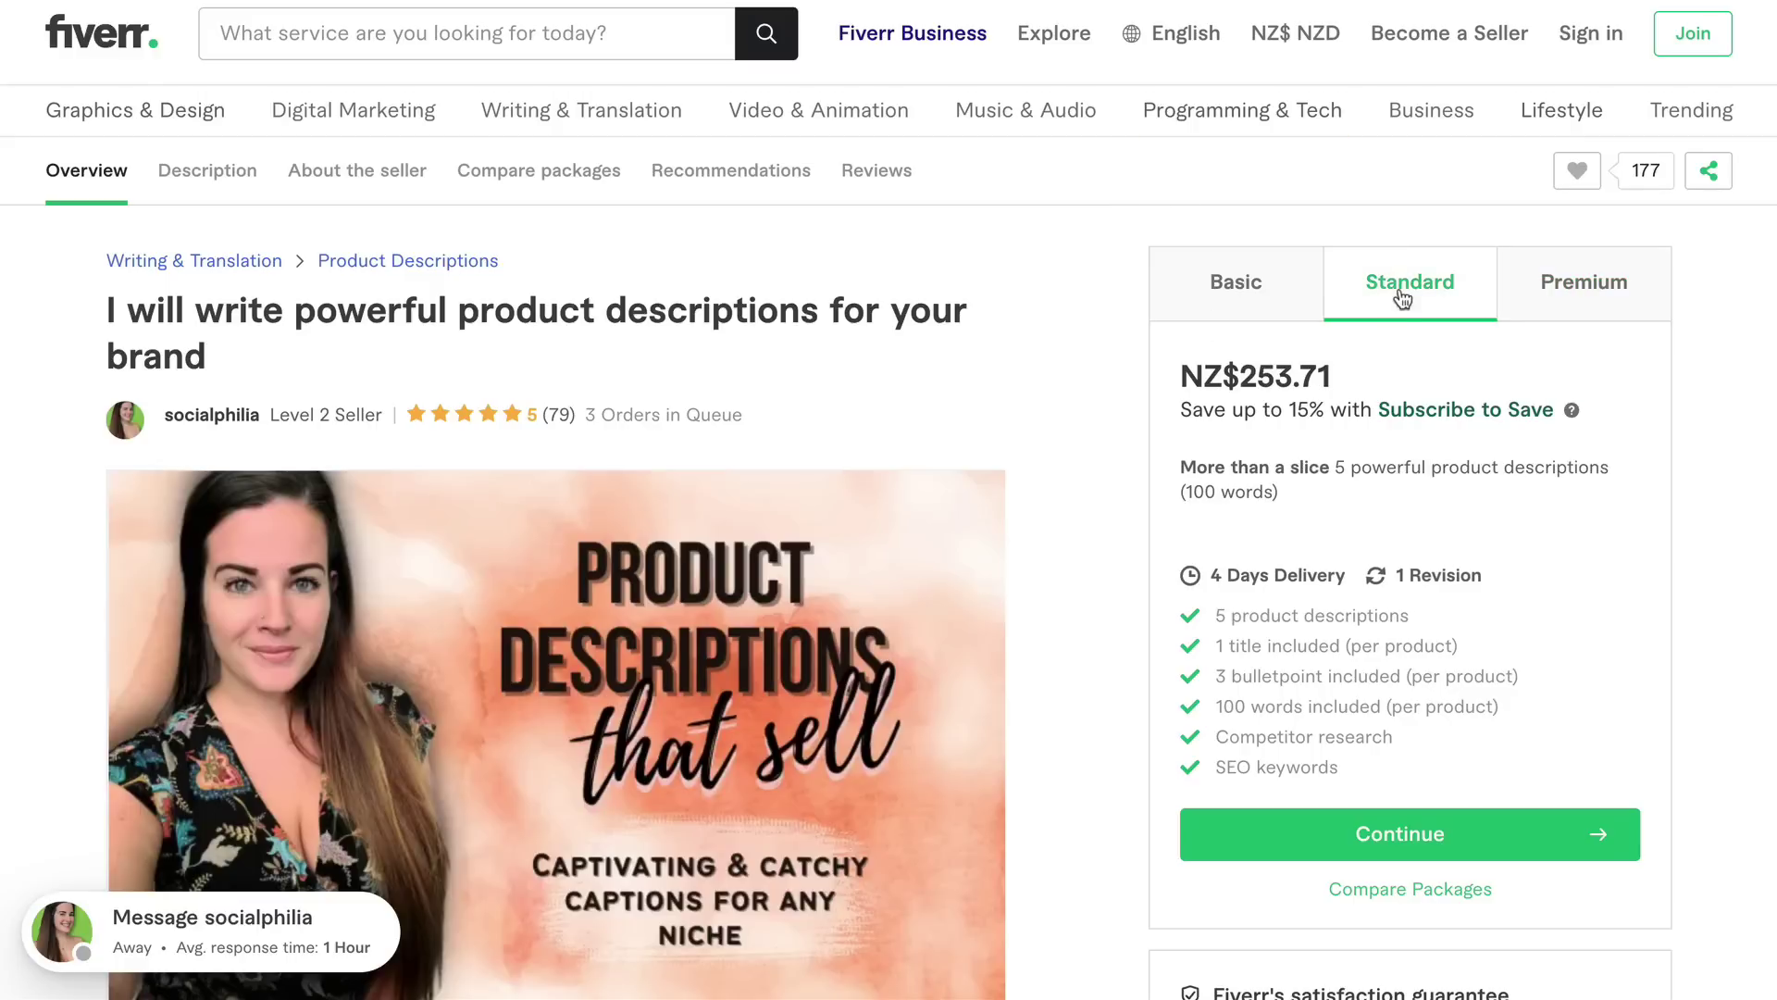
{"action": "left_click", "coordinate": [1300, 306]}
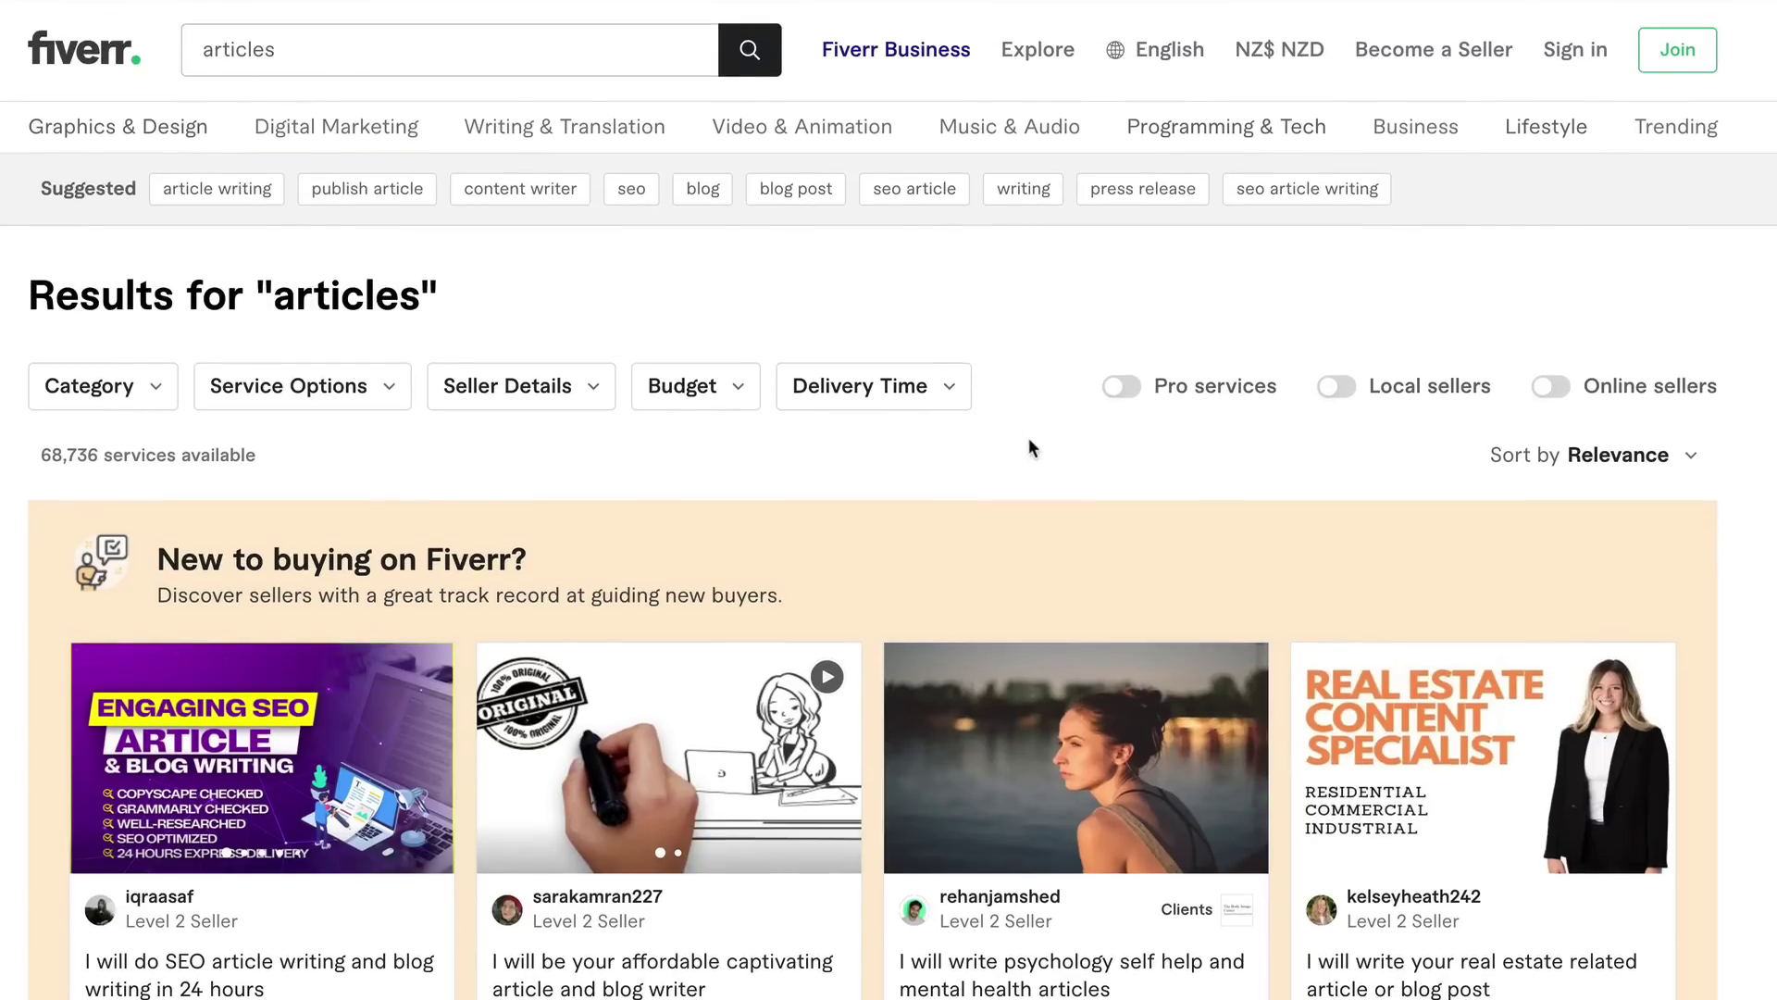
Step: Scroll down through Fiverr's 68,736 gig results for 'articles'
{"action": "scroll", "coordinate": [1024, 422], "scroll_direction": "down", "scroll_amount": 3}
{"action": "scroll", "coordinate": [1024, 419], "scroll_direction": "down", "scroll_amount": 3}
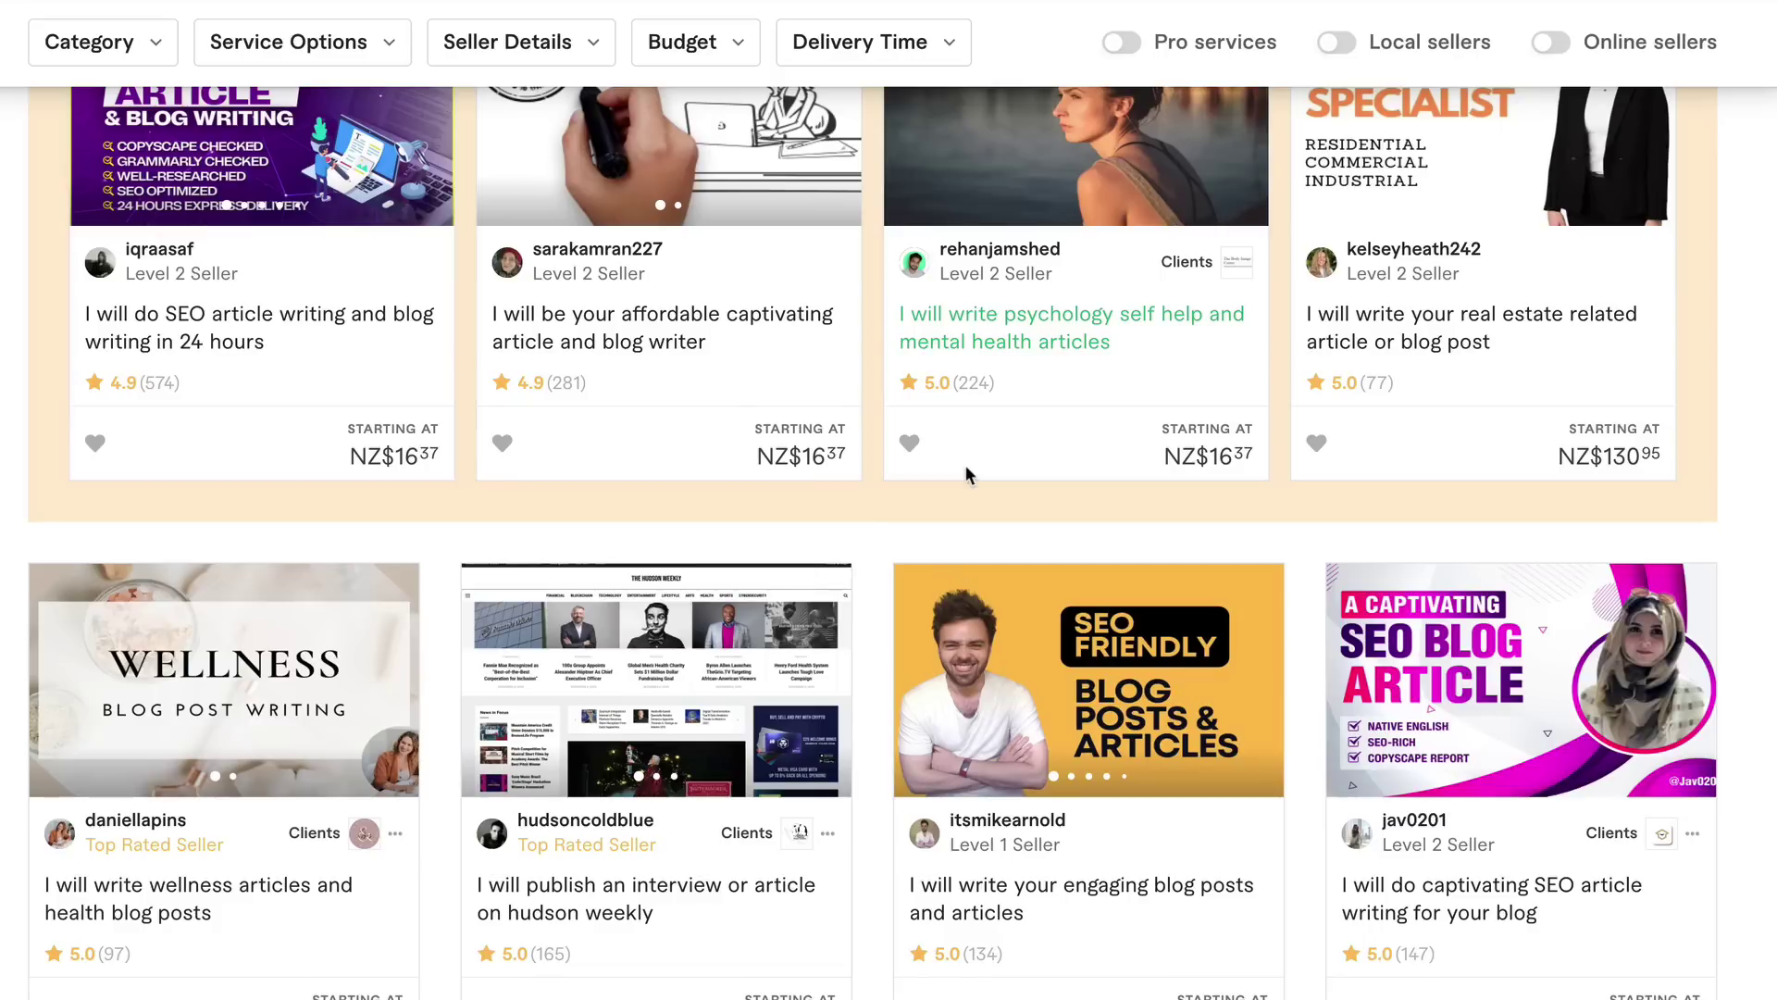
{"action": "scroll", "coordinate": [970, 319], "scroll_direction": "down", "scroll_amount": 3}
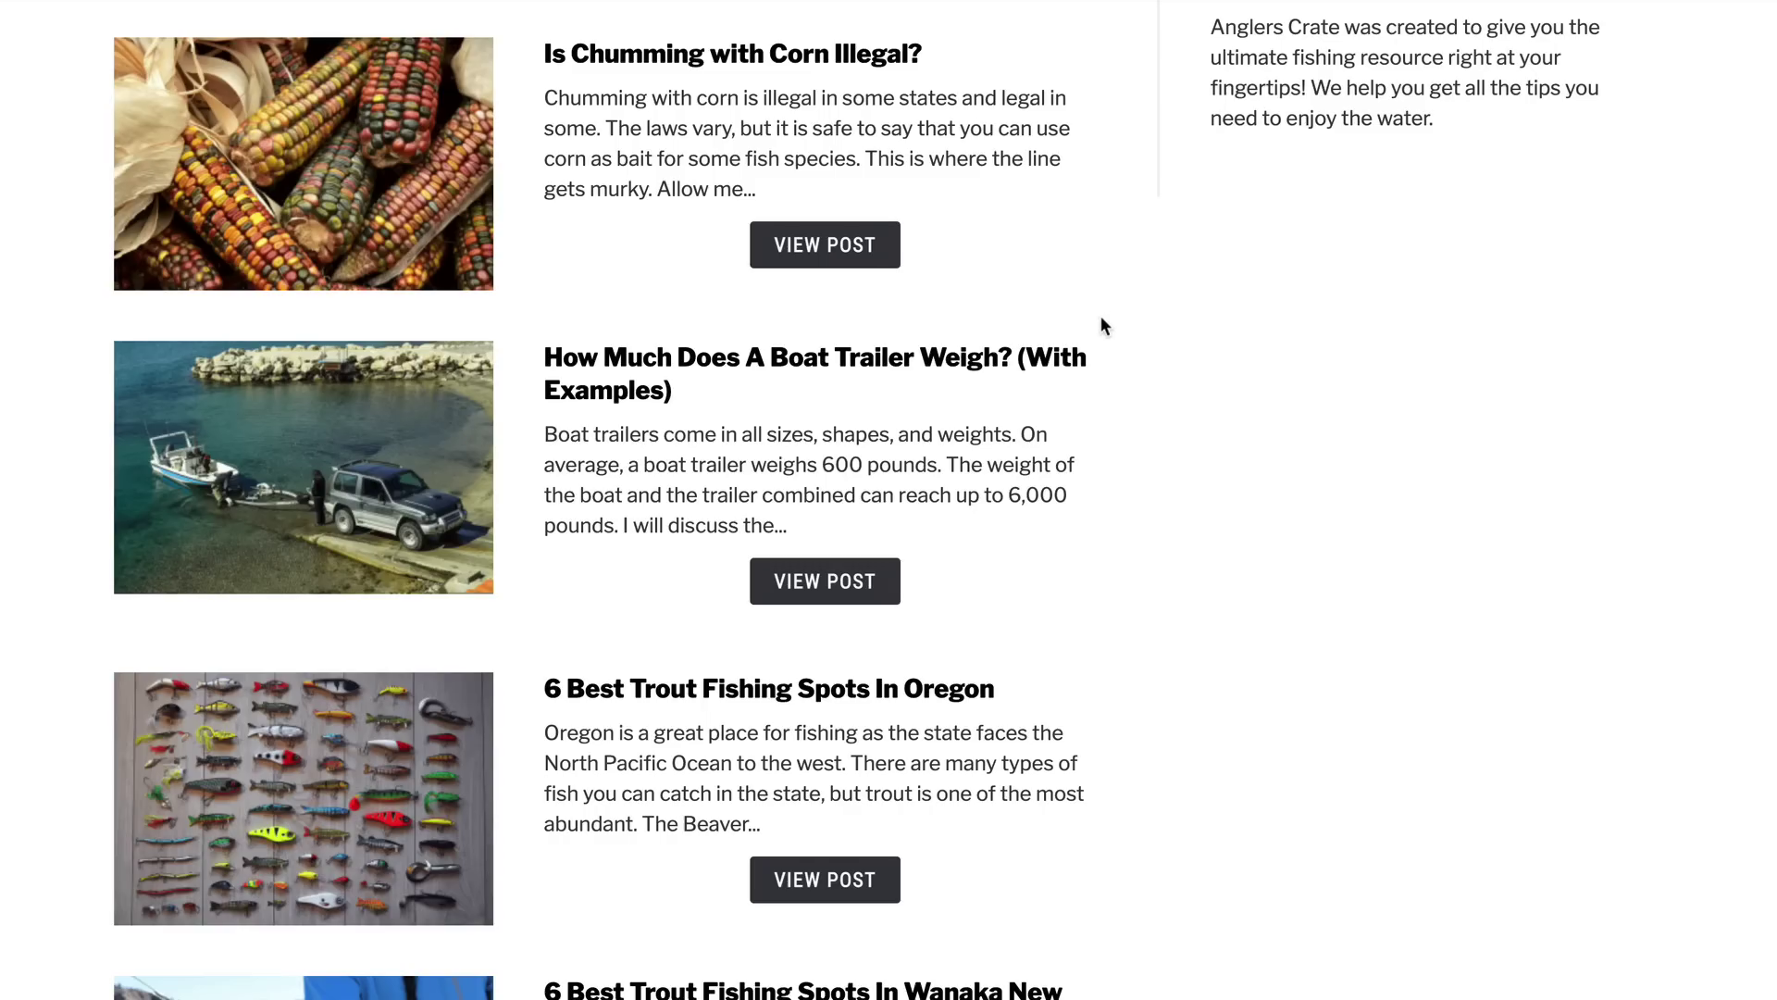
Step: Scroll back up to the title of 'How Much Does A Boat Trailer Weigh?'
{"action": "scroll", "coordinate": [1151, 324], "scroll_direction": "up", "scroll_amount": 4}
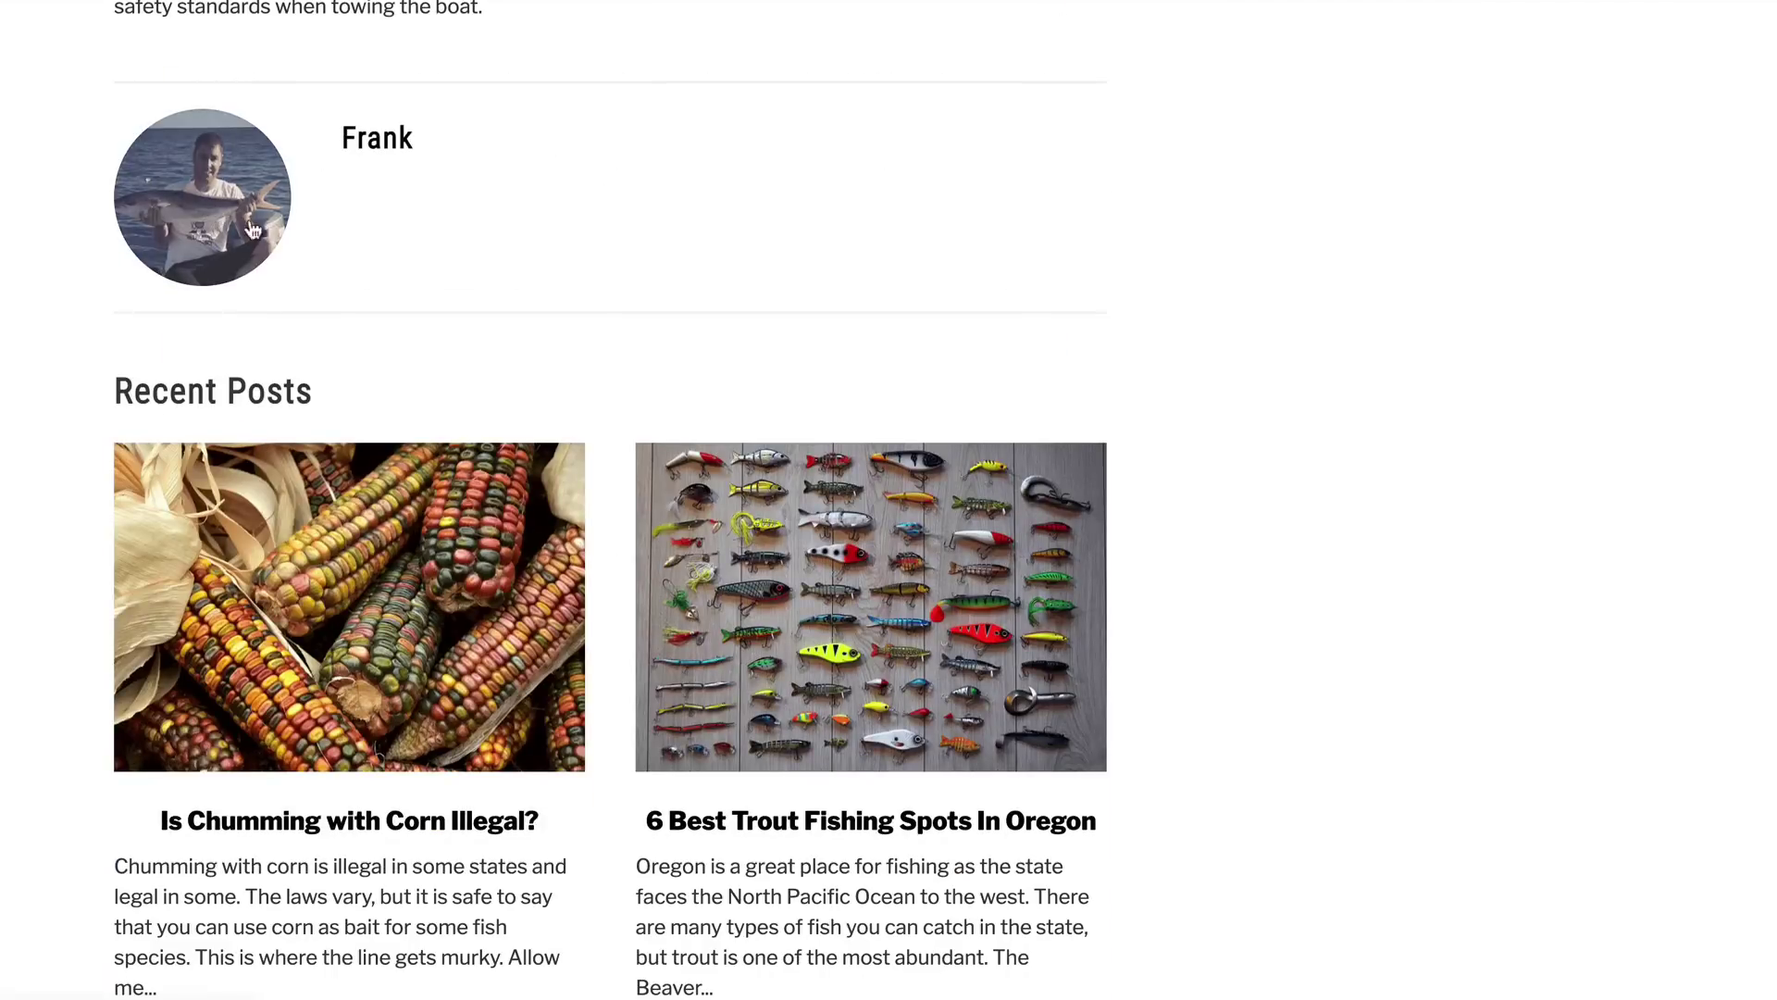
{"action": "scroll", "coordinate": [430, 231], "scroll_direction": "up", "scroll_amount": 20}
{"action": "scroll", "coordinate": [469, 351], "scroll_direction": "up", "scroll_amount": 10}
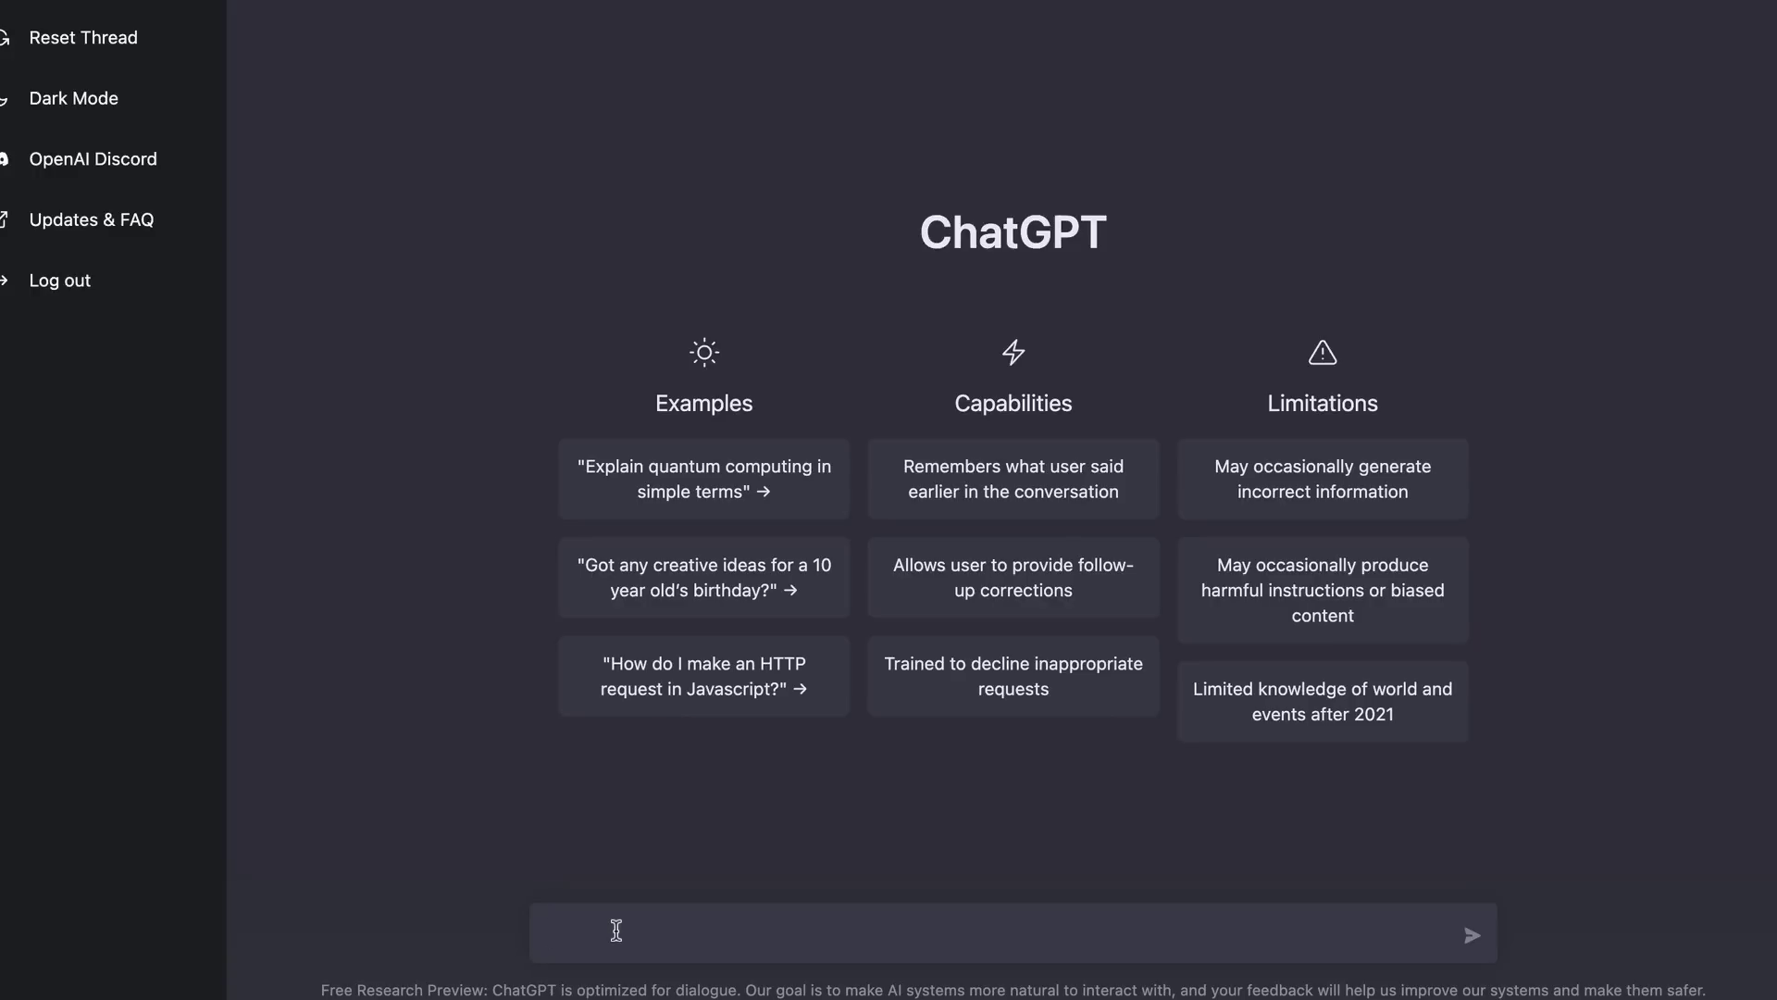
Step: Ask ChatGPT in a new chat for 'boat trailer weight examples'
{"action": "type", "text": "boat trailer weight examples"}
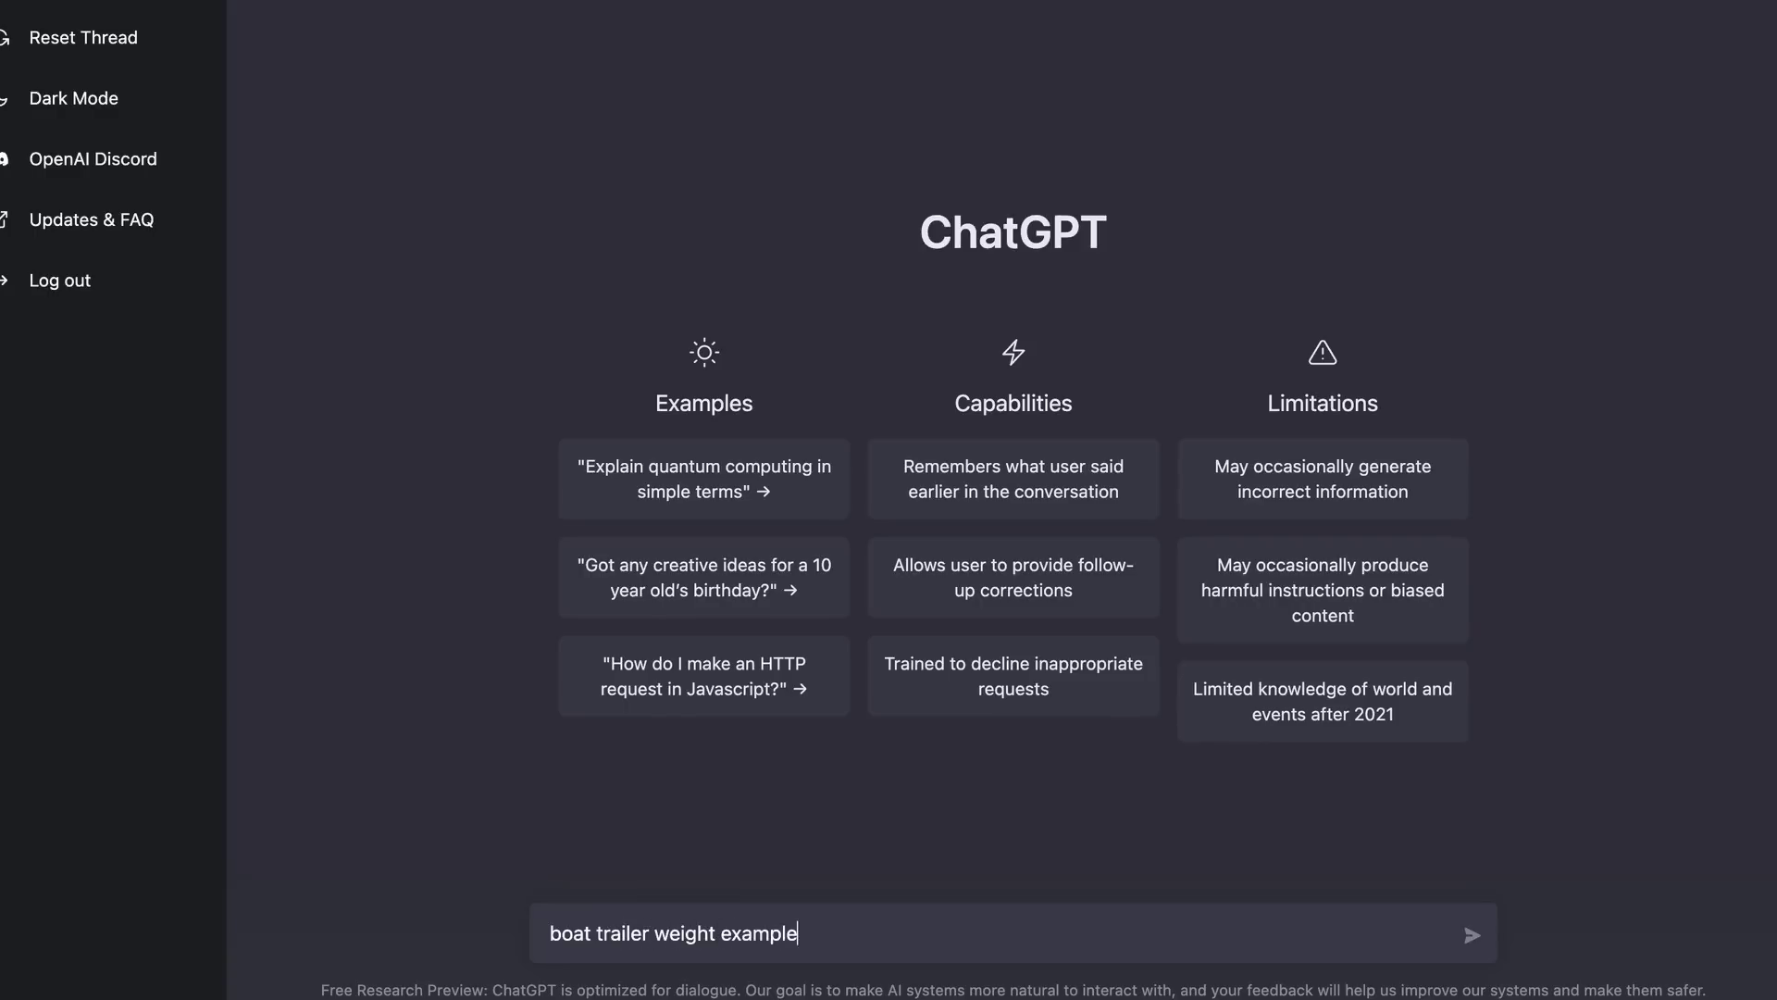
{"action": "key", "text": "Return"}
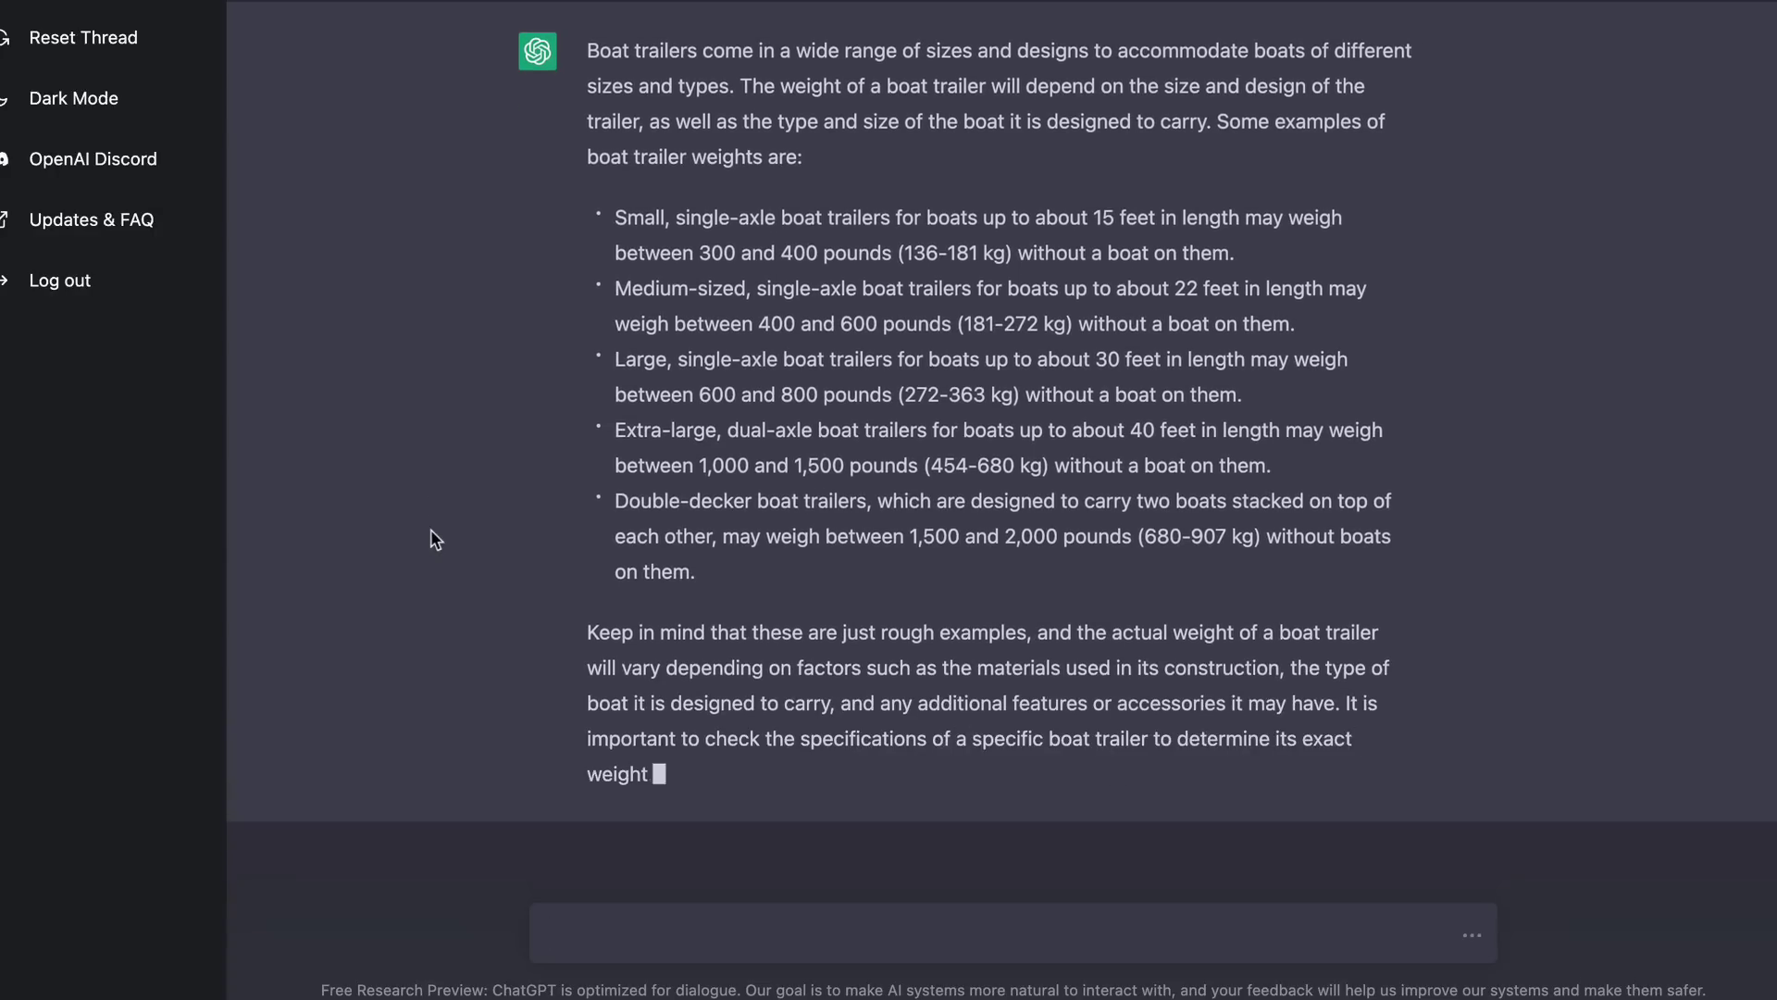
Step: Send the follow-up 'can you make this longer?' about the boat trailer answer
{"action": "type", "text": "an you make this longer?"}
{"action": "key", "text": "Return"}
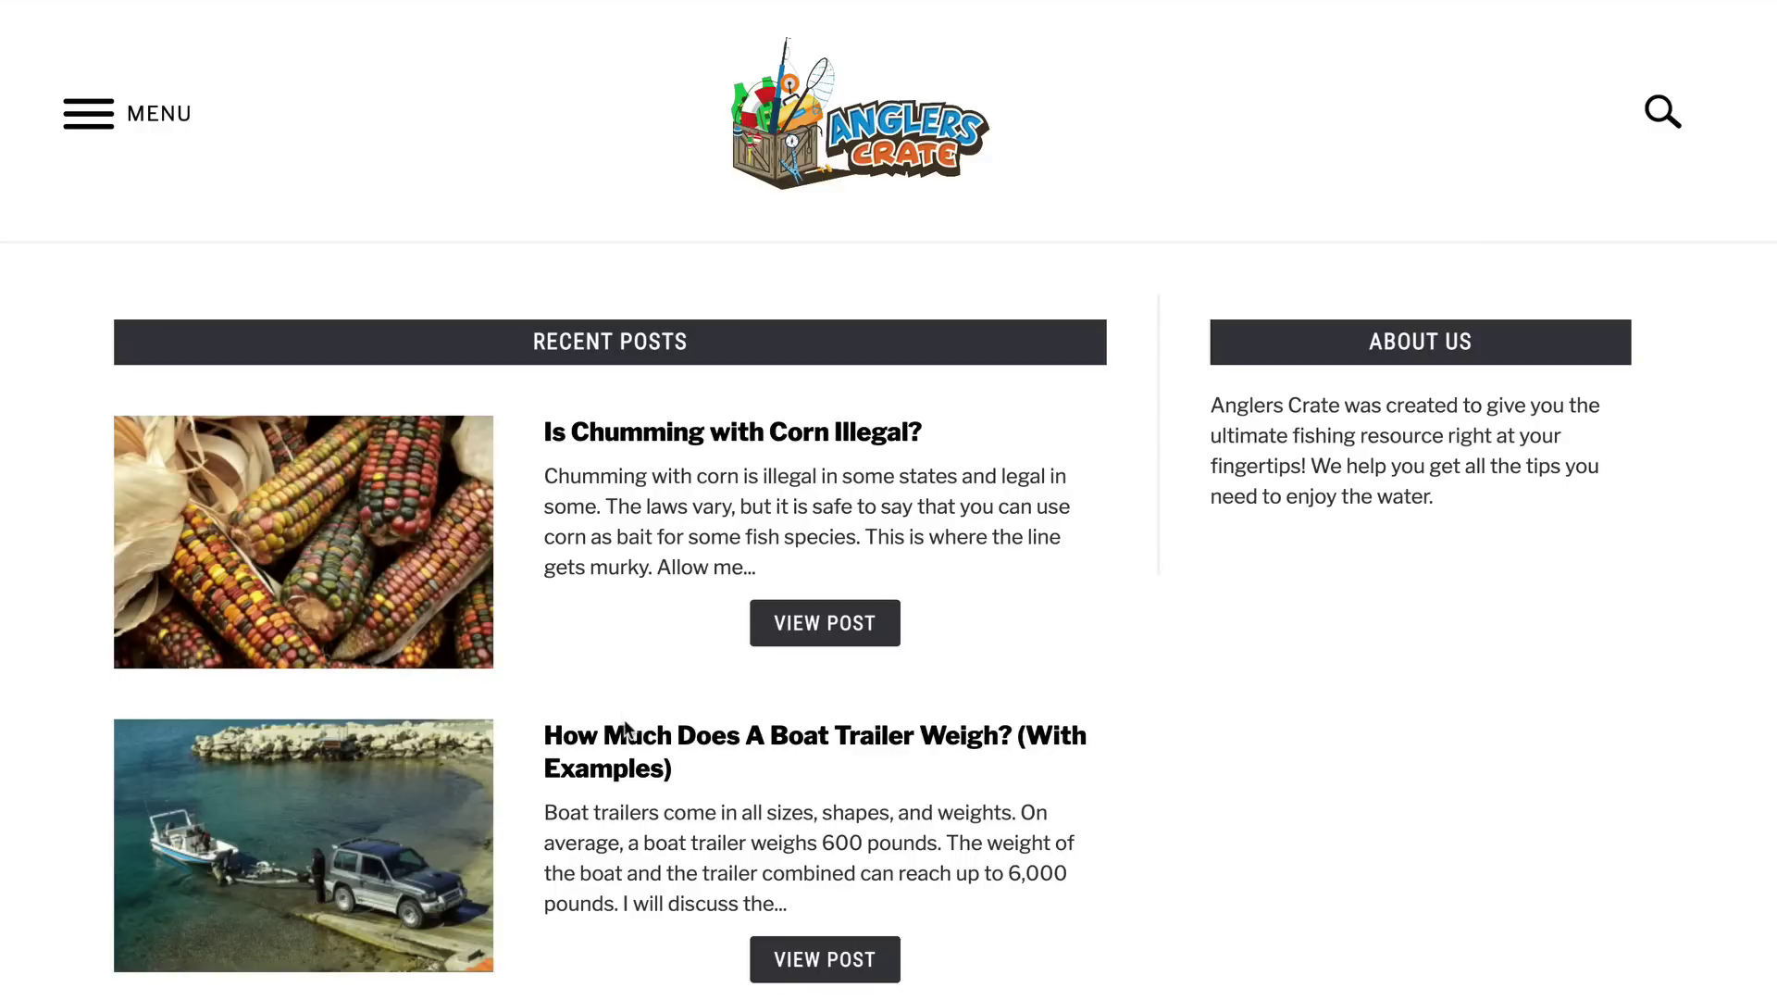
Step: Open the 'How Much Does A Boat Trailer Weigh?' article and scroll through its boat-weight table
{"action": "left_click", "coordinate": [617, 733]}
{"action": "scroll", "coordinate": [666, 425], "scroll_direction": "down", "scroll_amount": 8}
{"action": "scroll", "coordinate": [875, 278], "scroll_direction": "down", "scroll_amount": 20}
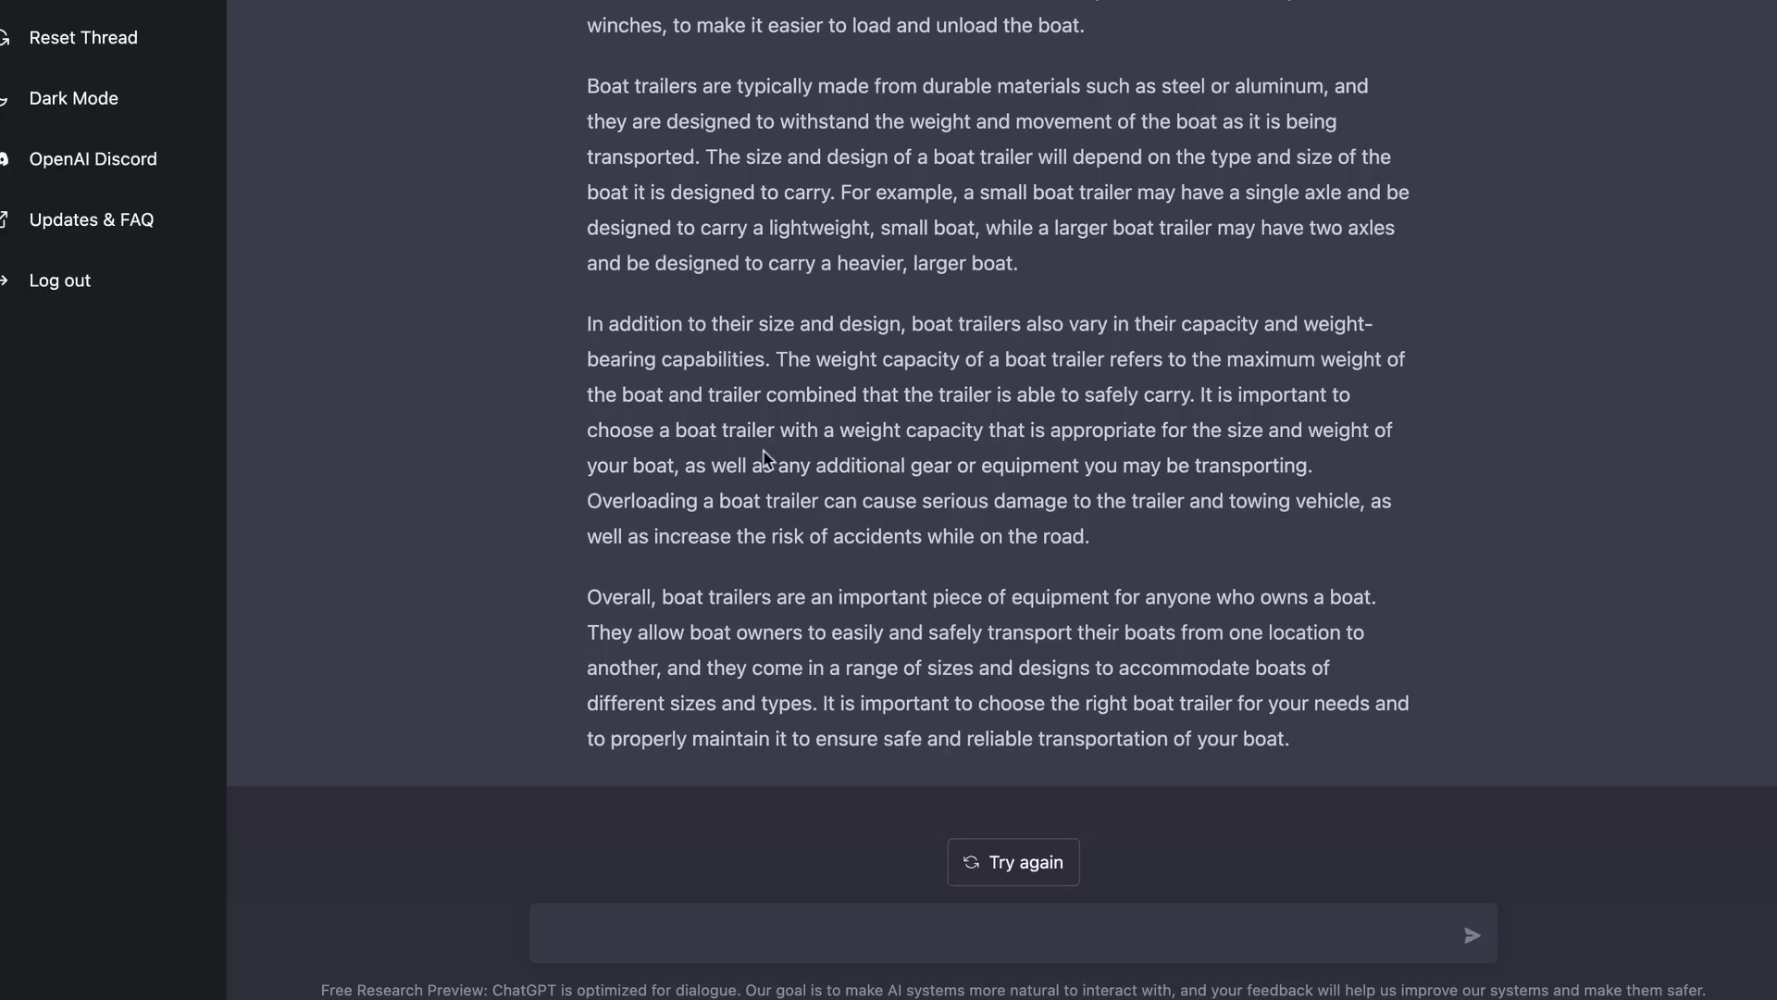
{"action": "scroll", "coordinate": [764, 452], "scroll_direction": "up", "scroll_amount": 15}
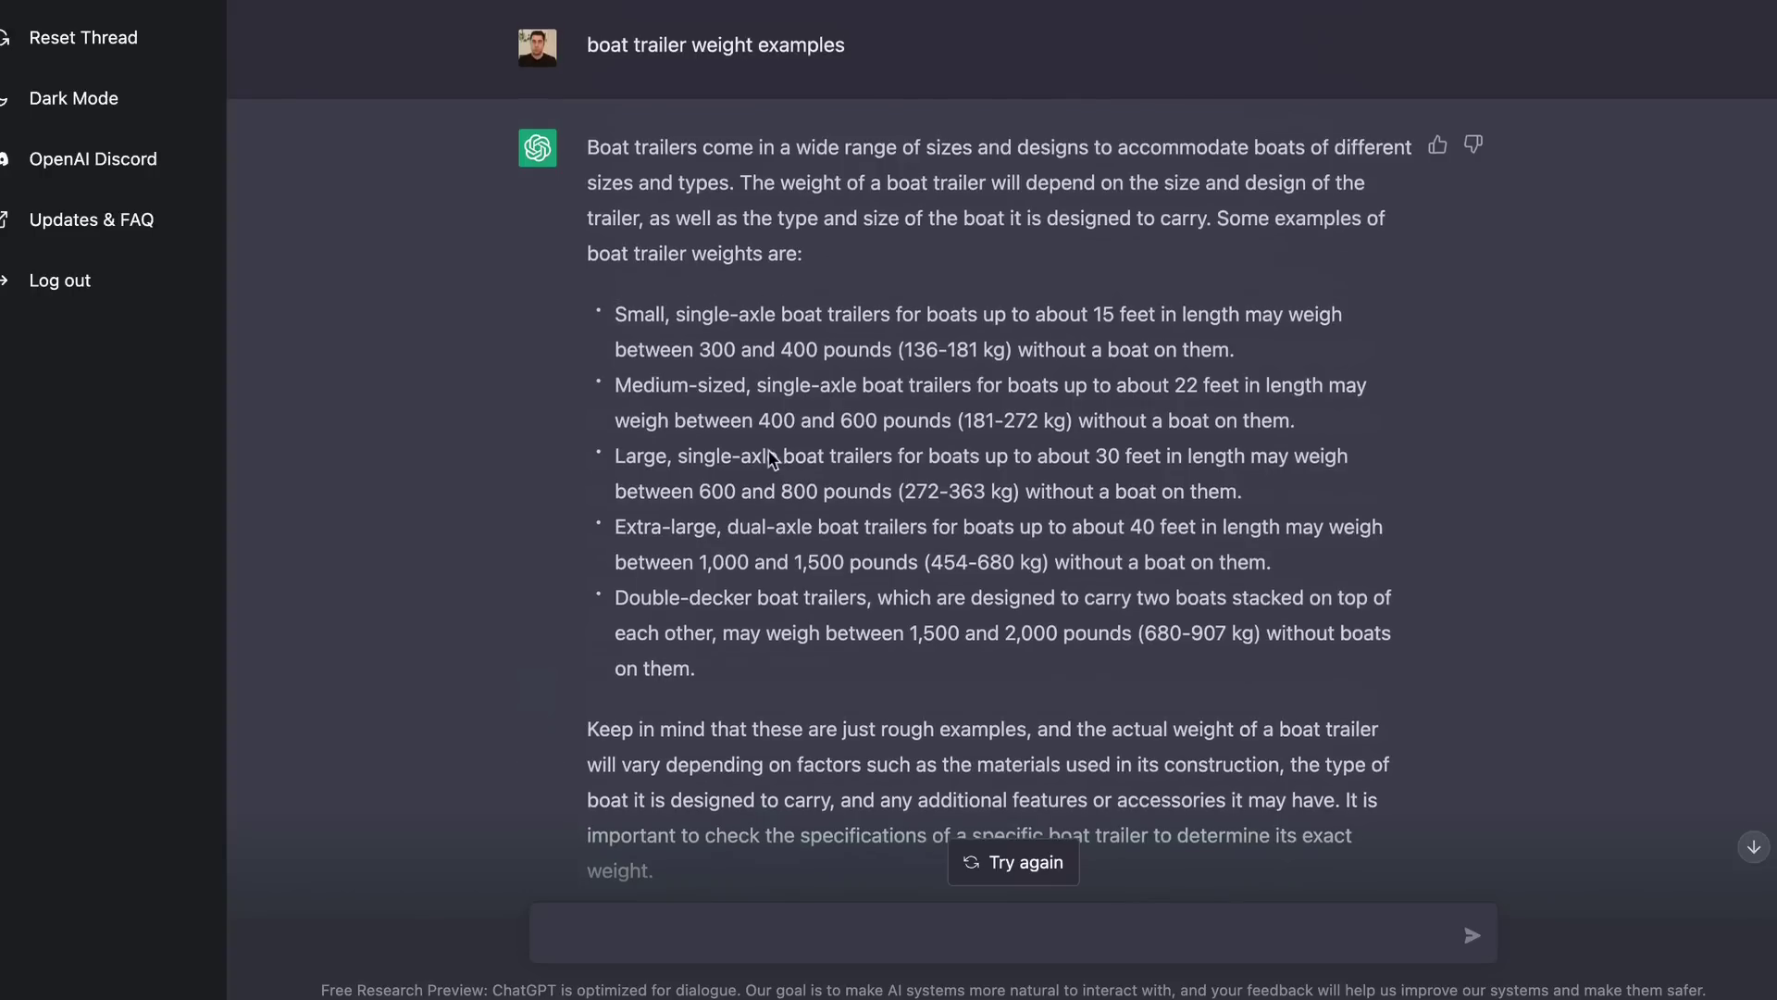
{"action": "scroll", "coordinate": [768, 458], "scroll_direction": "down", "scroll_amount": 13}
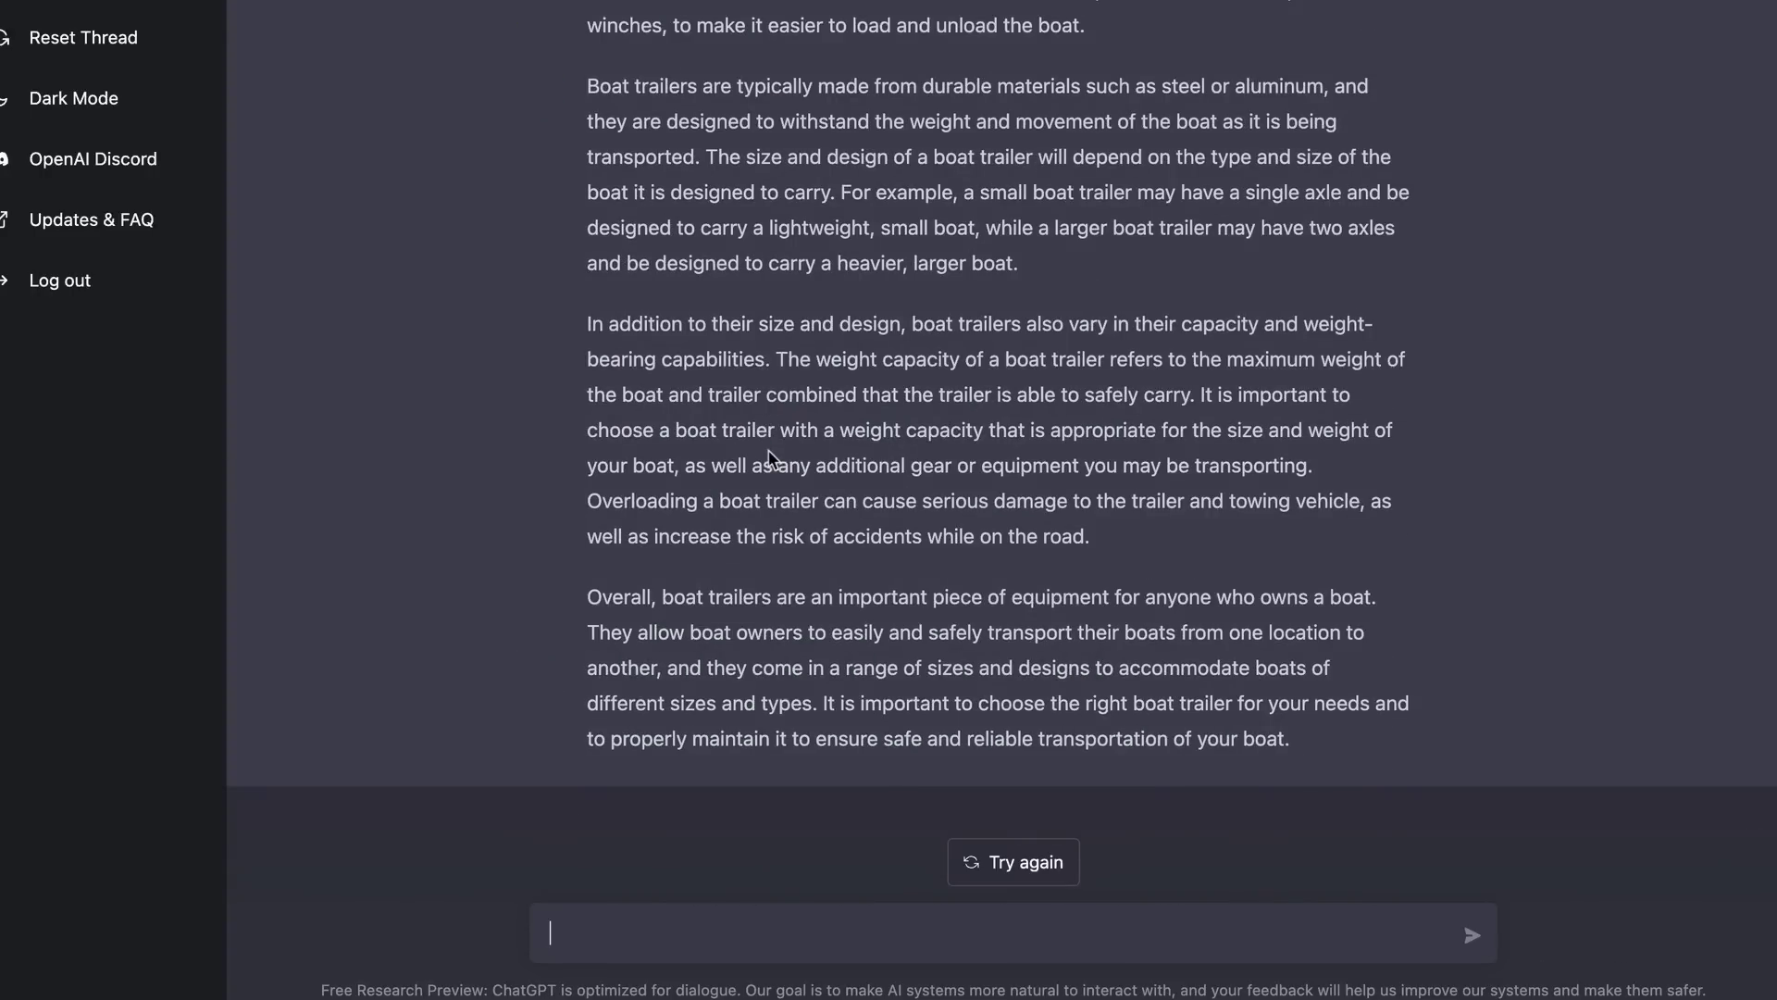
{"action": "scroll", "coordinate": [833, 380], "scroll_direction": "up", "scroll_amount": 15}
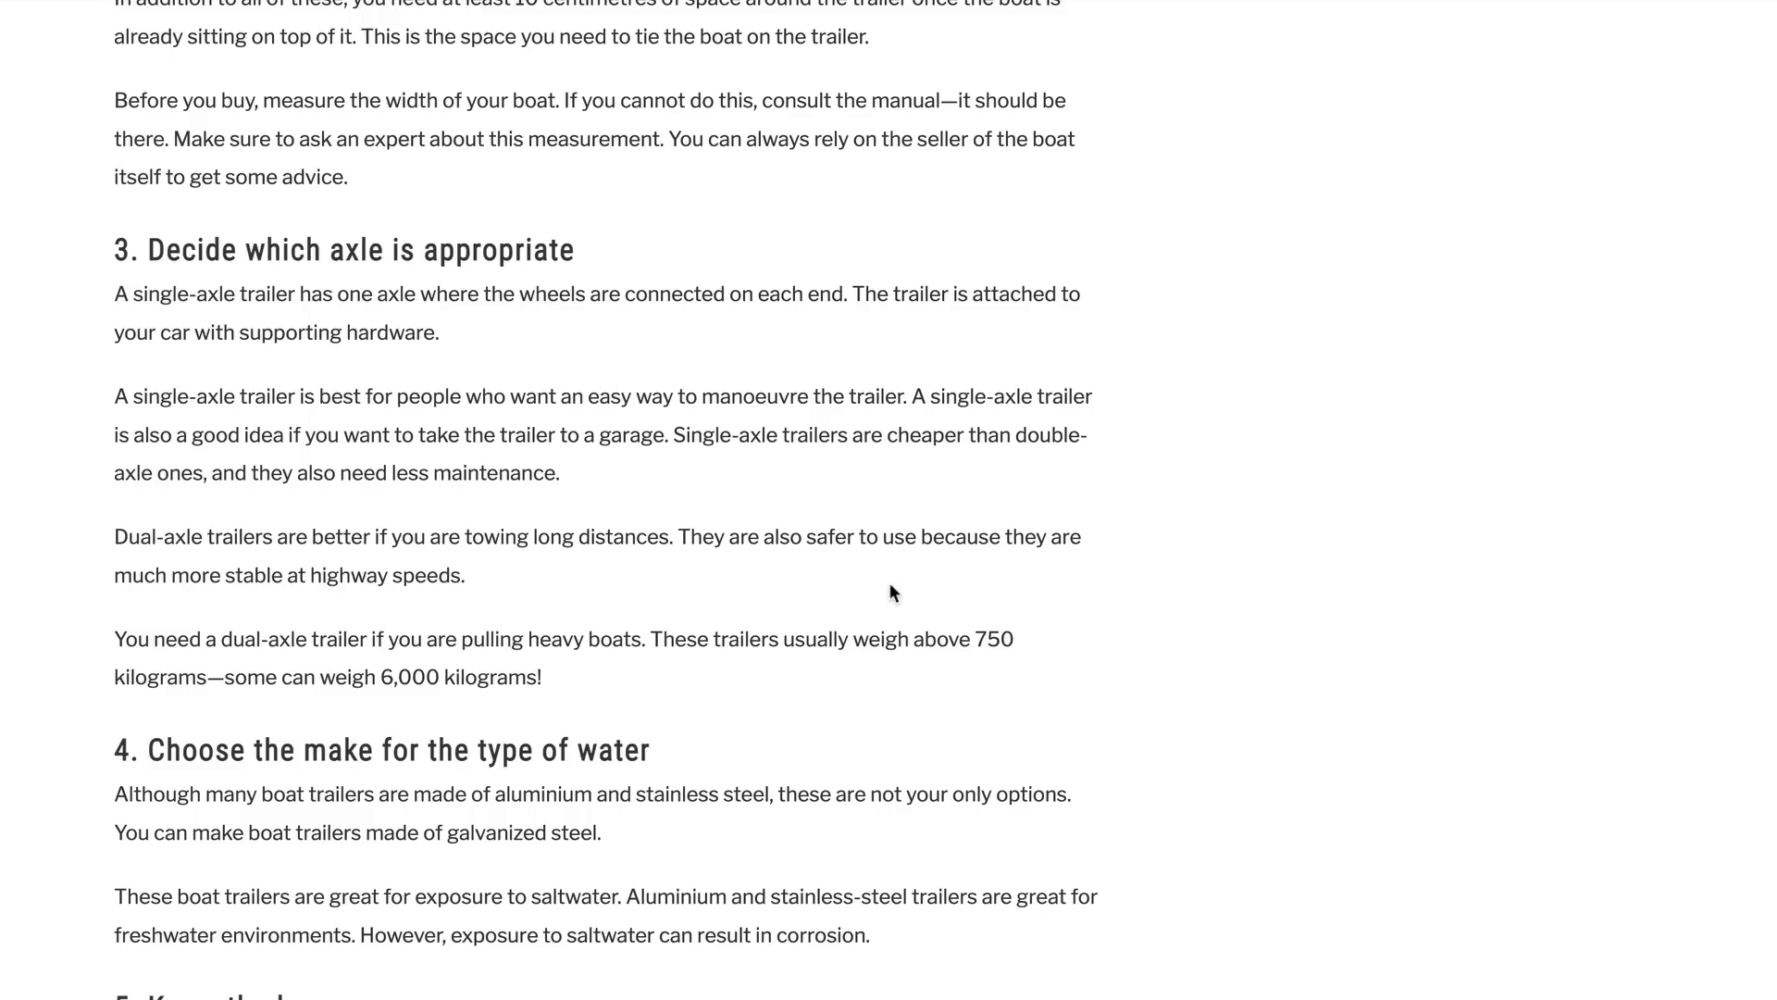
{"action": "scroll", "coordinate": [886, 544], "scroll_direction": "up", "scroll_amount": 15}
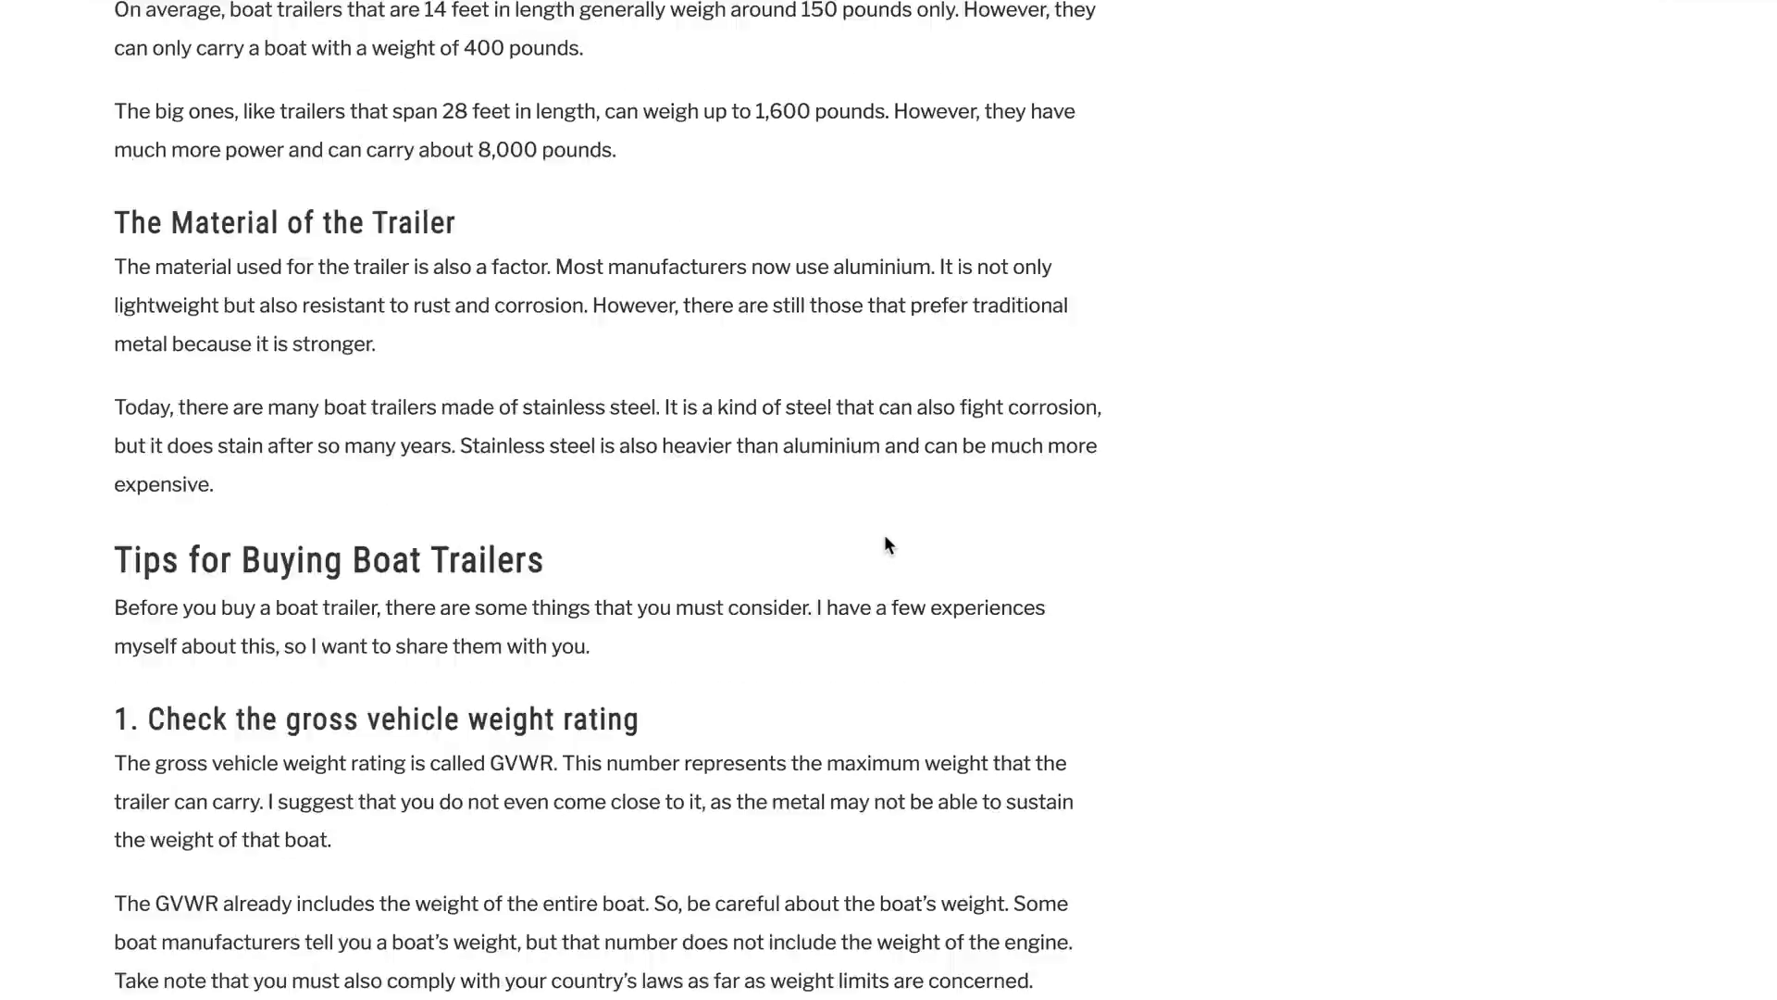
{"action": "scroll", "coordinate": [885, 543], "scroll_direction": "up", "scroll_amount": 15}
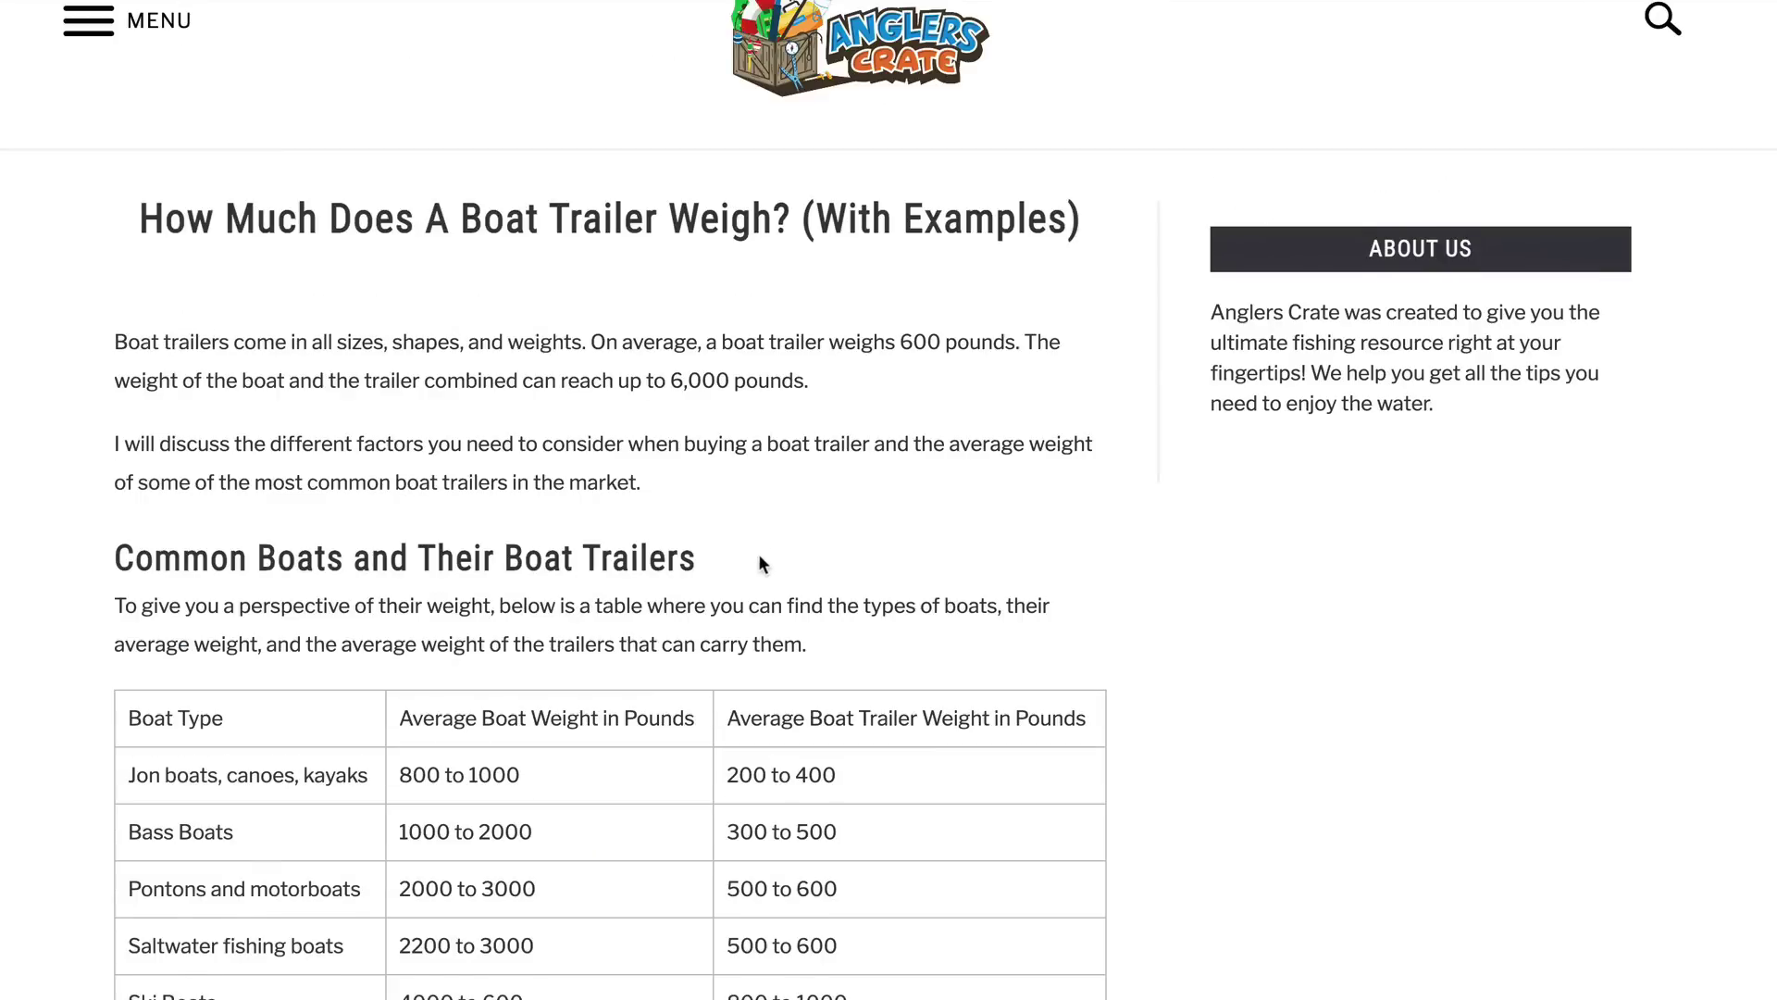
{"action": "scroll", "coordinate": [757, 560], "scroll_direction": "down", "scroll_amount": 5}
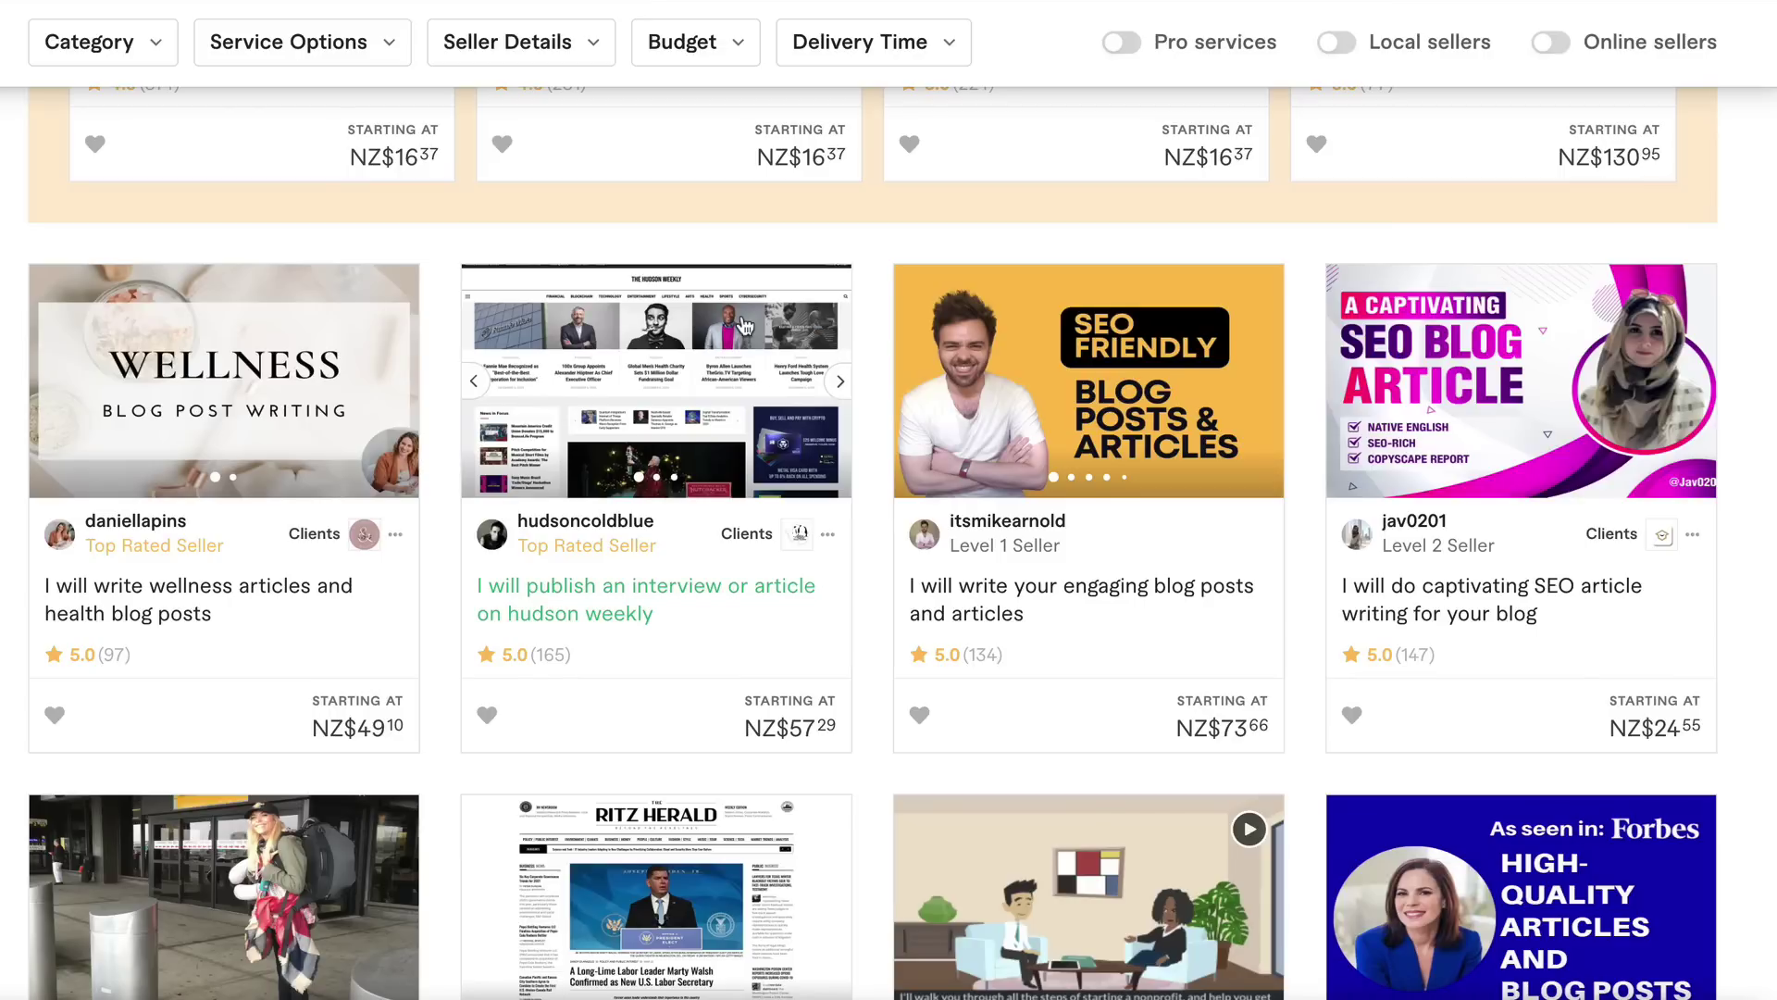
Step: Open the SEO article and blog writing gig and mark its 500-word figure
{"action": "scroll", "coordinate": [744, 324], "scroll_direction": "up", "scroll_amount": 7}
{"action": "scroll", "coordinate": [743, 324], "scroll_direction": "down", "scroll_amount": 12}
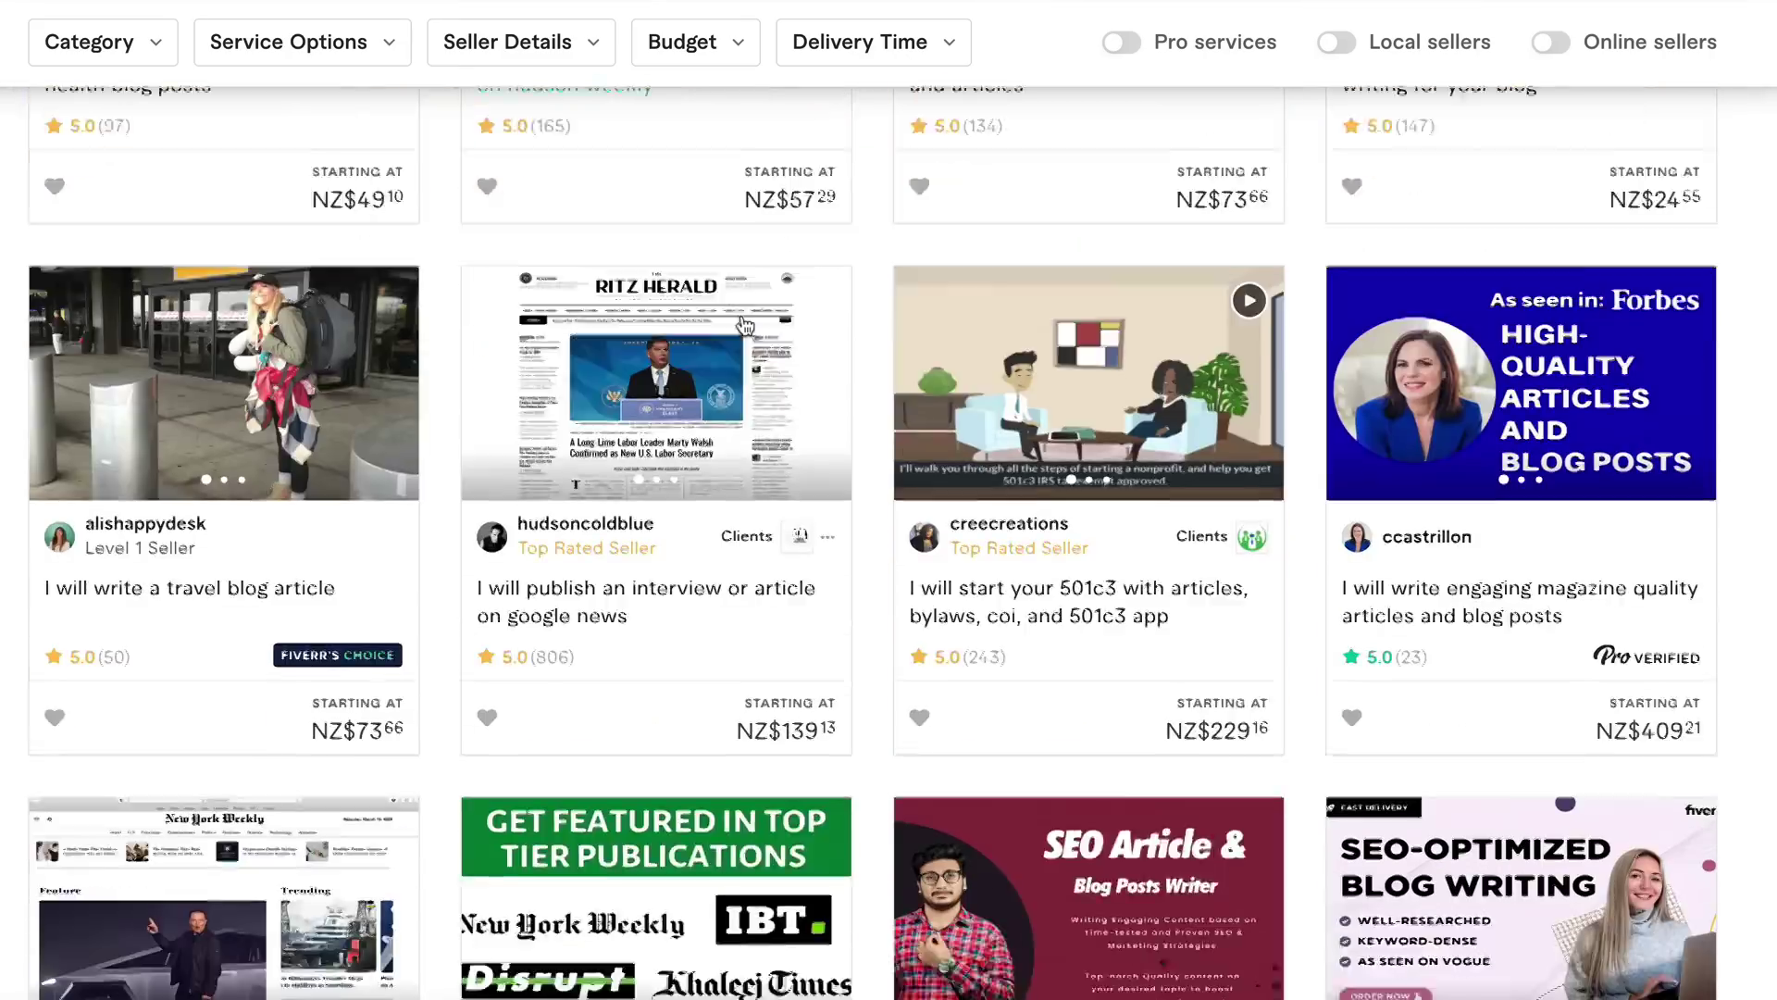
{"action": "scroll", "coordinate": [745, 324], "scroll_direction": "down", "scroll_amount": 10}
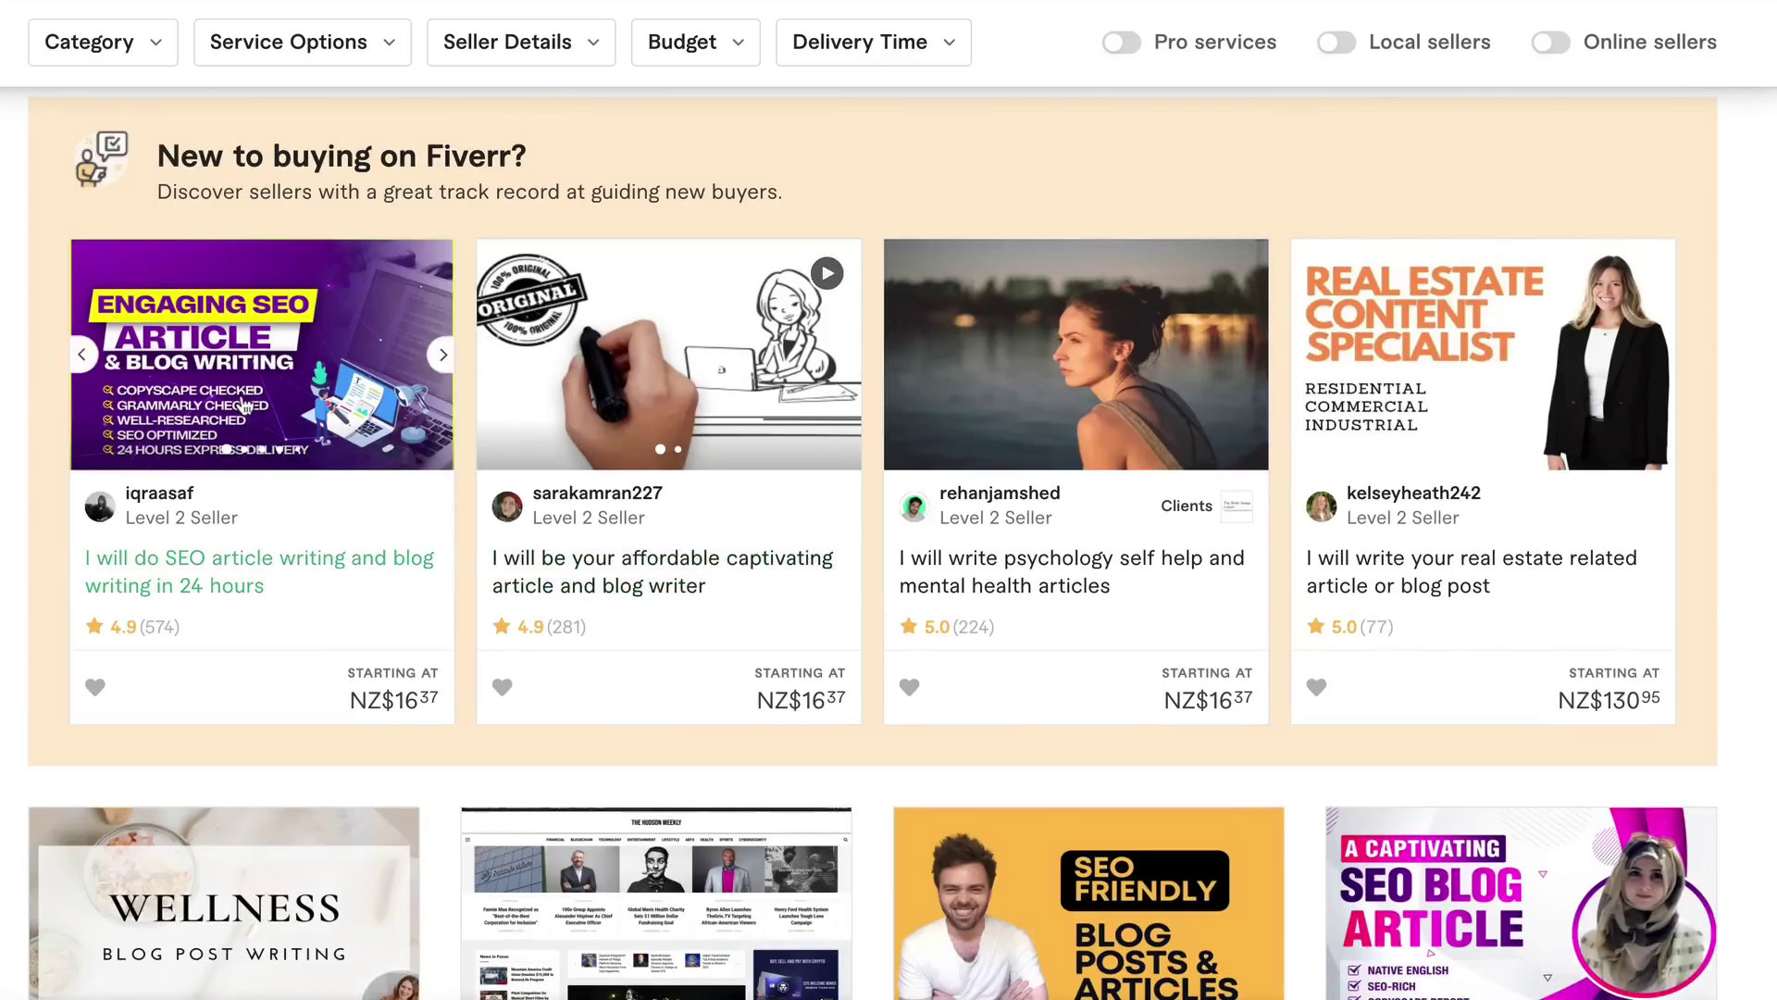
{"action": "left_click", "coordinate": [245, 407]}
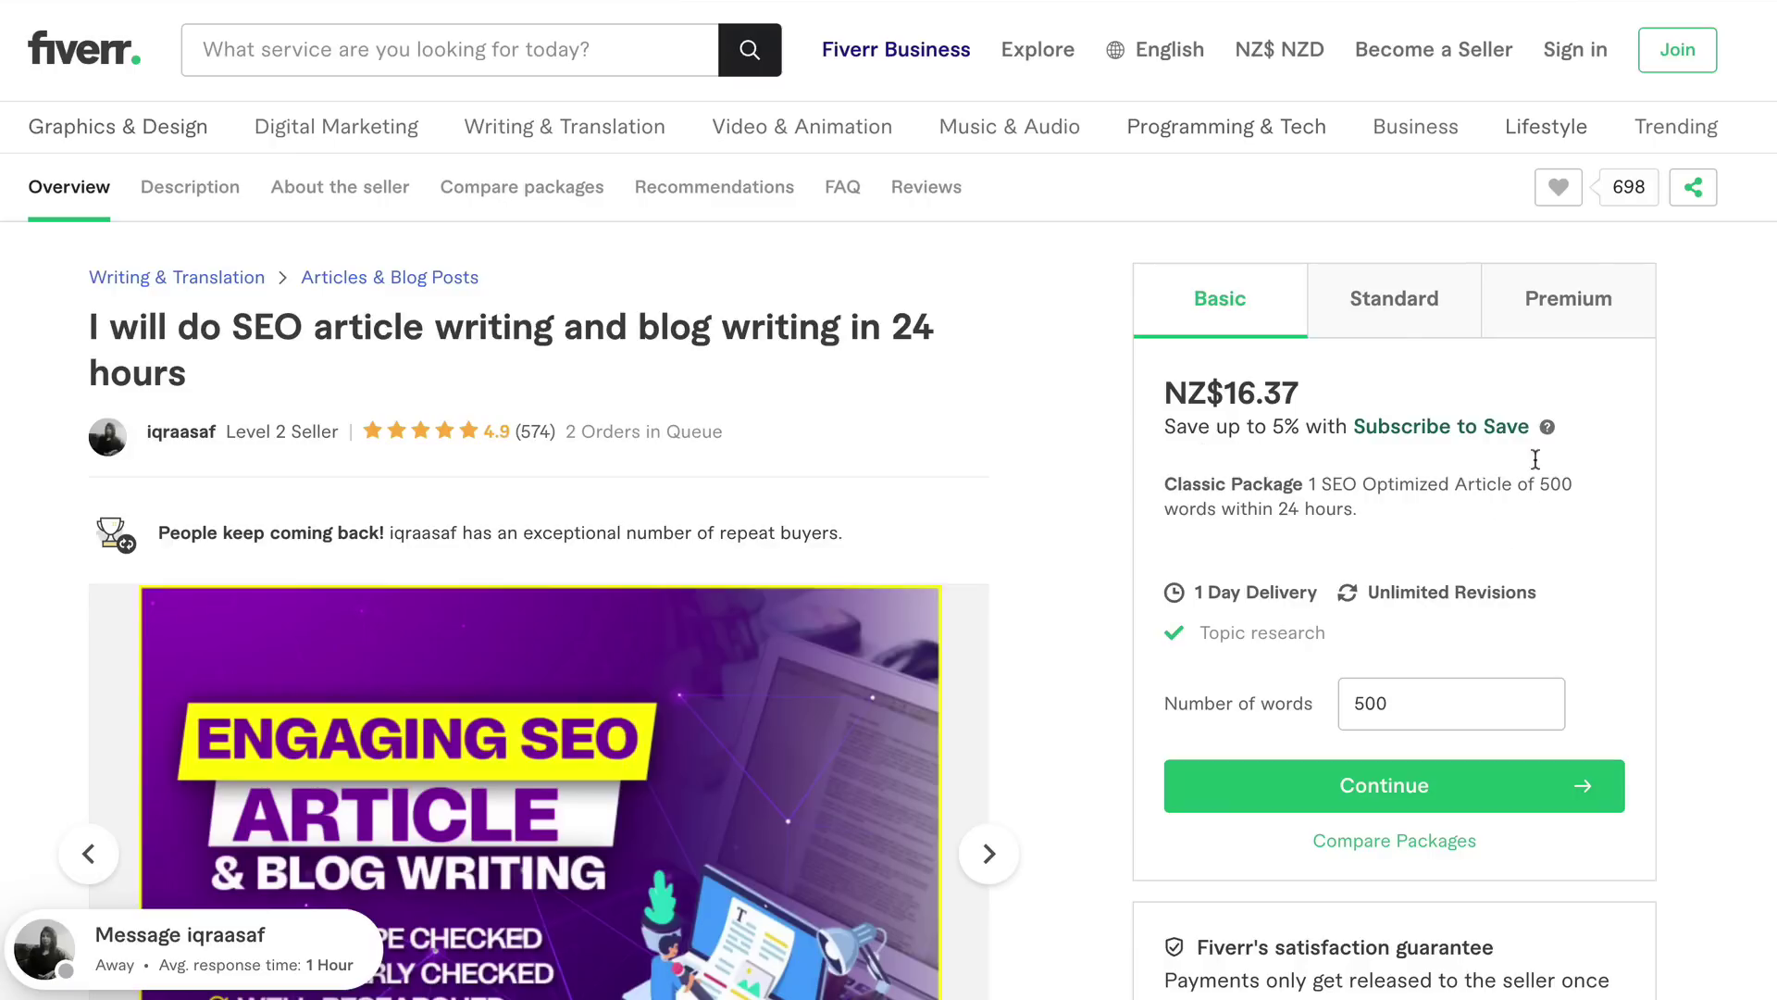
{"action": "left_click_drag", "start_coordinate": [1541, 483], "coordinate": [1558, 484]}
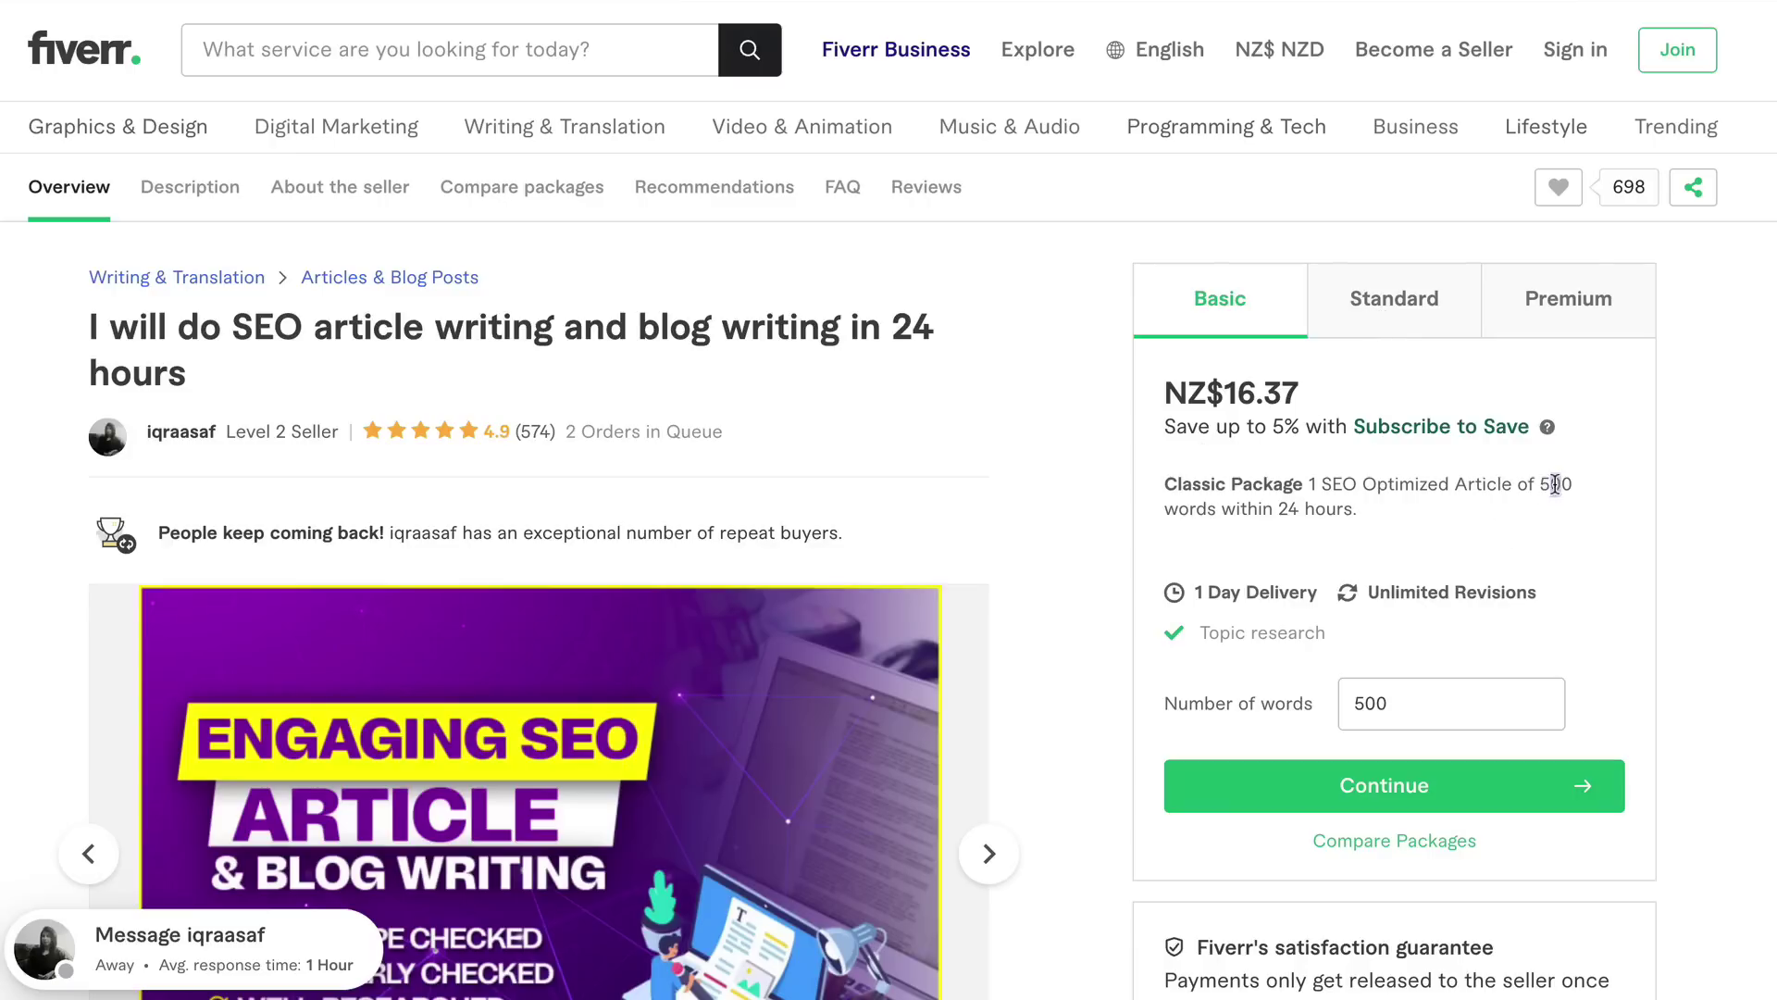
Step: View the gig's Standard package and highlight its 1000-word article offer
{"action": "left_click", "coordinate": [1351, 326]}
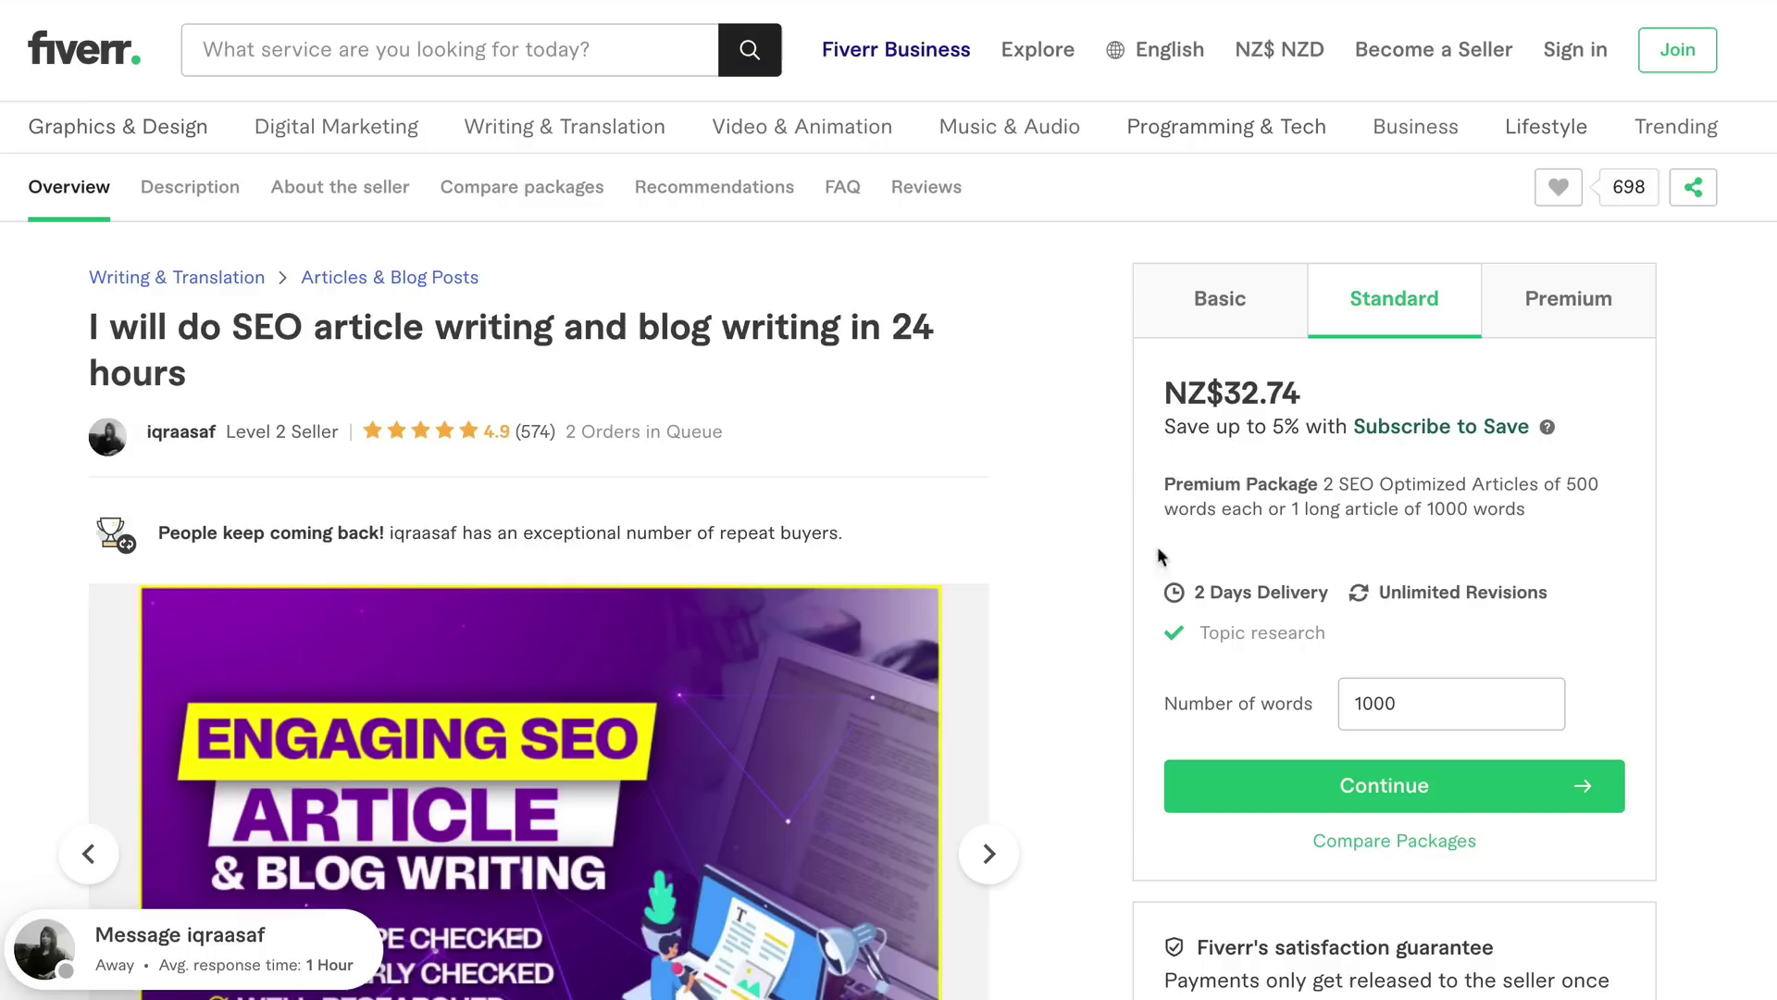
{"action": "left_click_drag", "start_coordinate": [1306, 511], "coordinate": [1594, 509]}
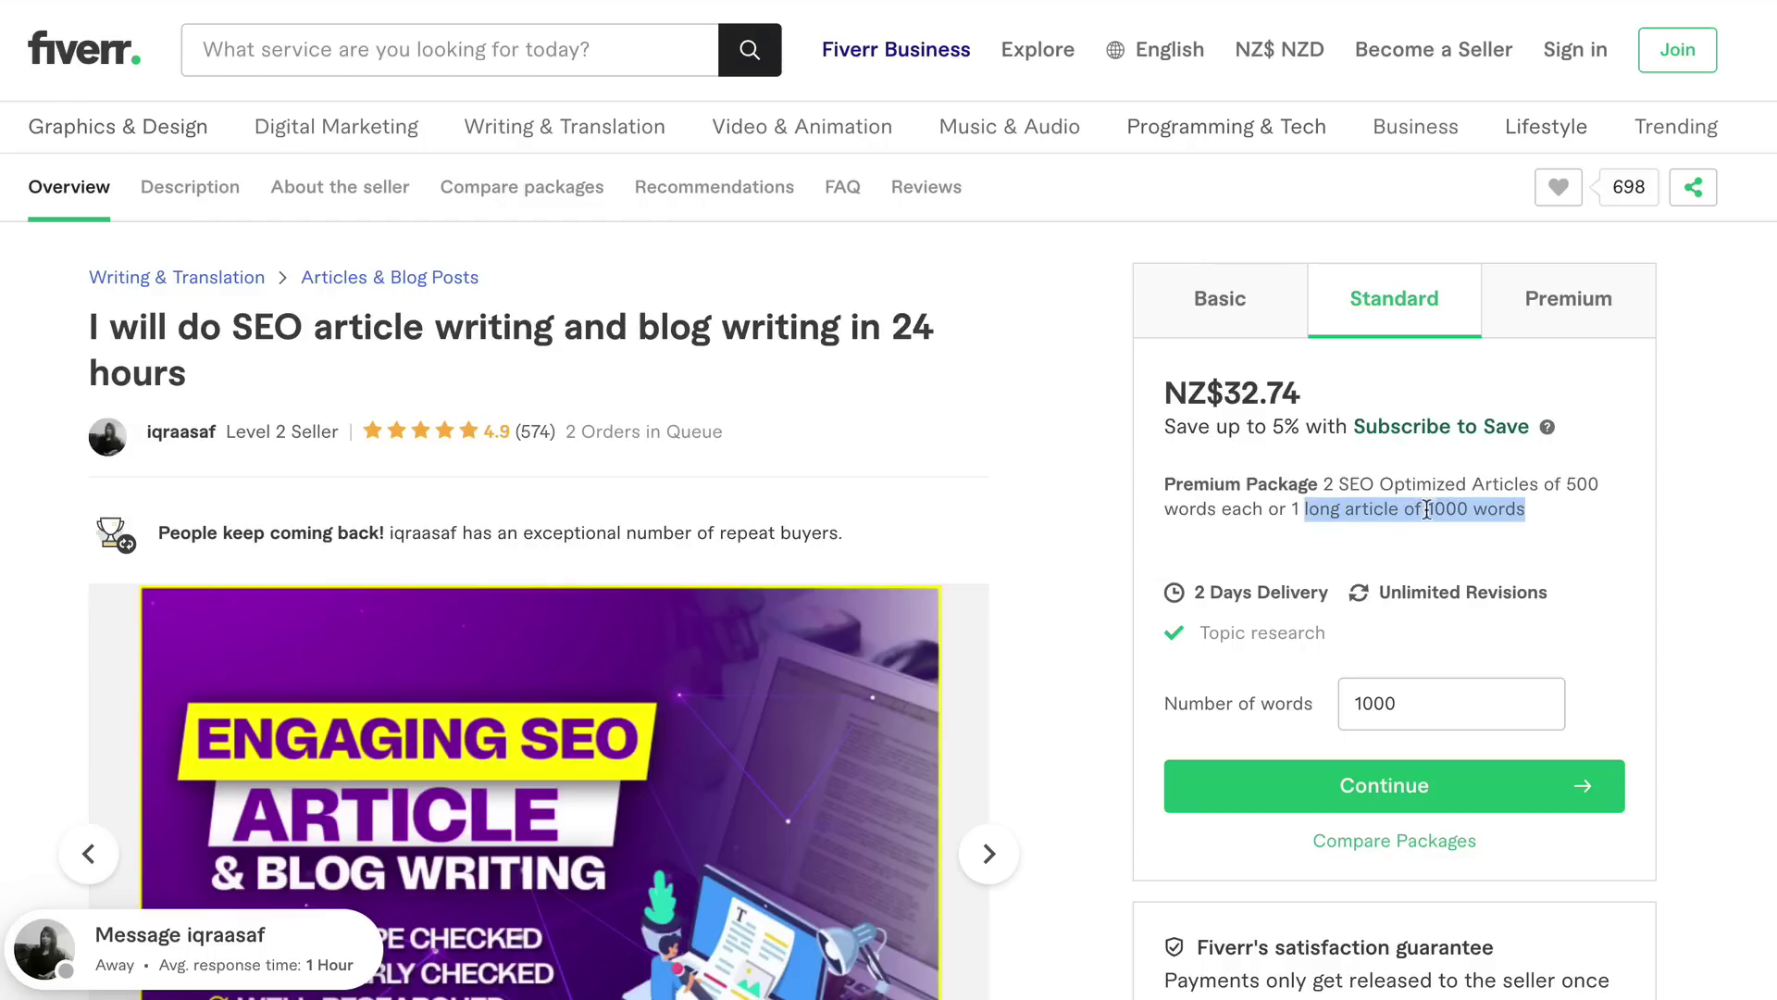
{"action": "left_click_drag", "start_coordinate": [1429, 510], "coordinate": [1608, 528]}
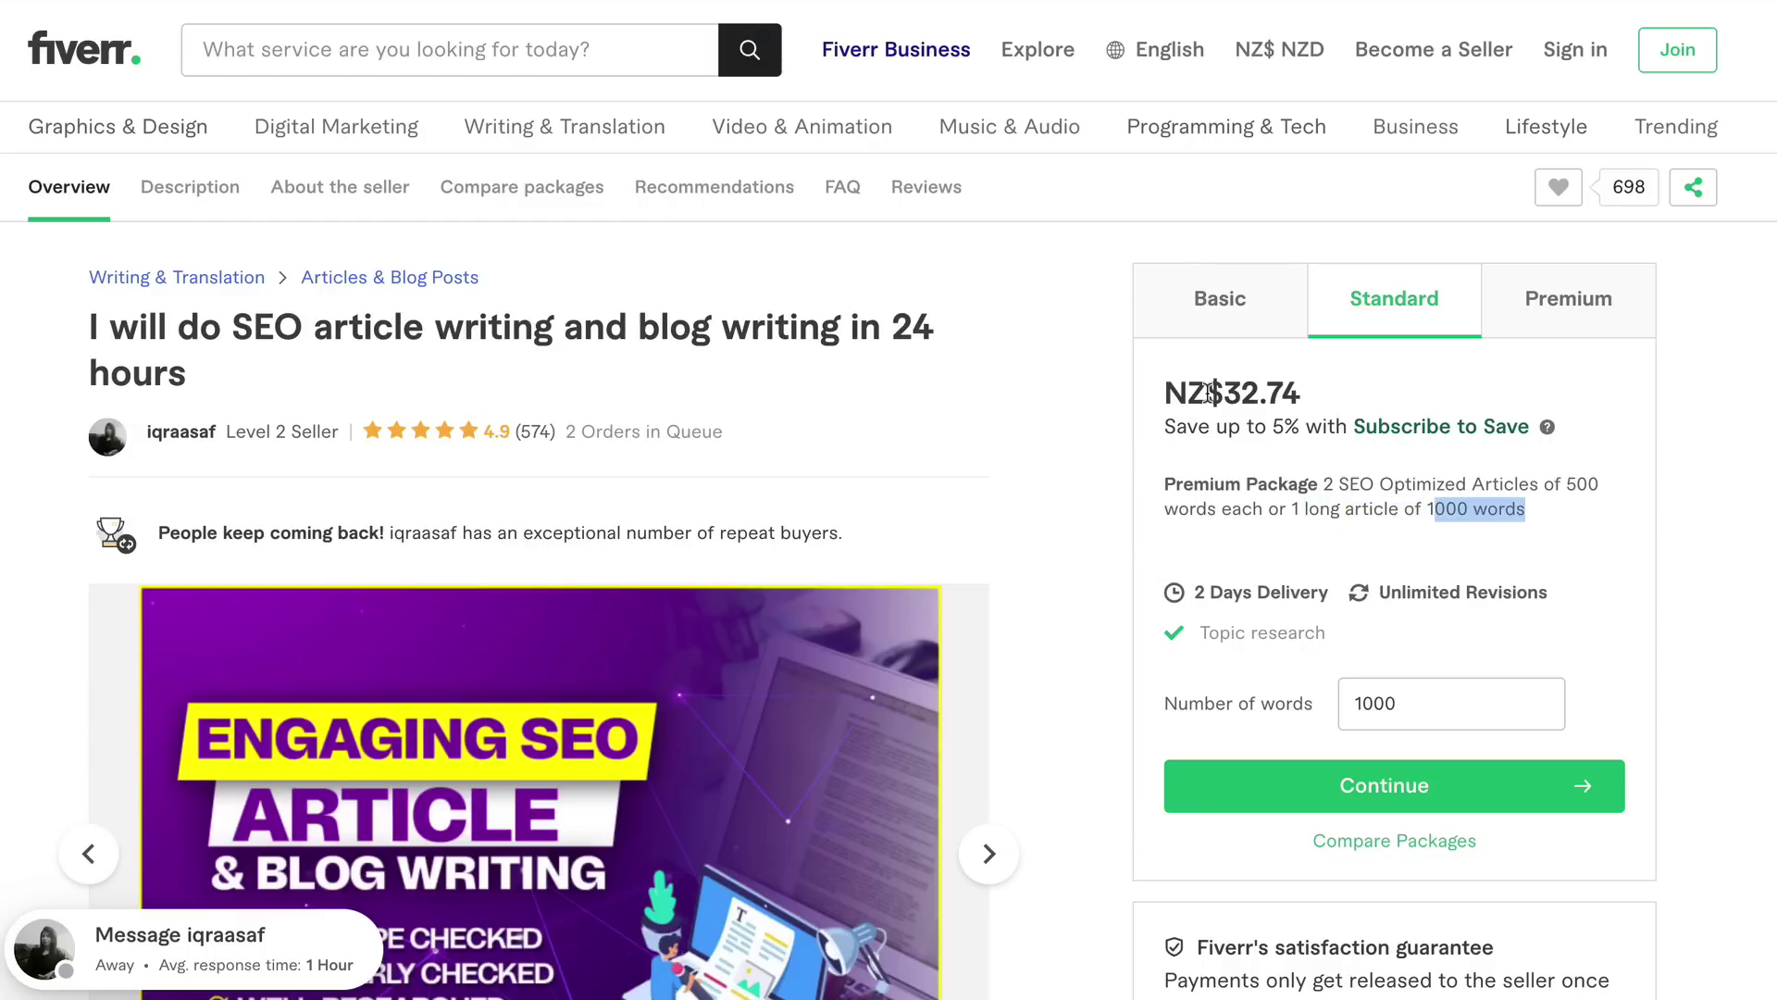
{"action": "mouse_move", "coordinate": [534, 138]}
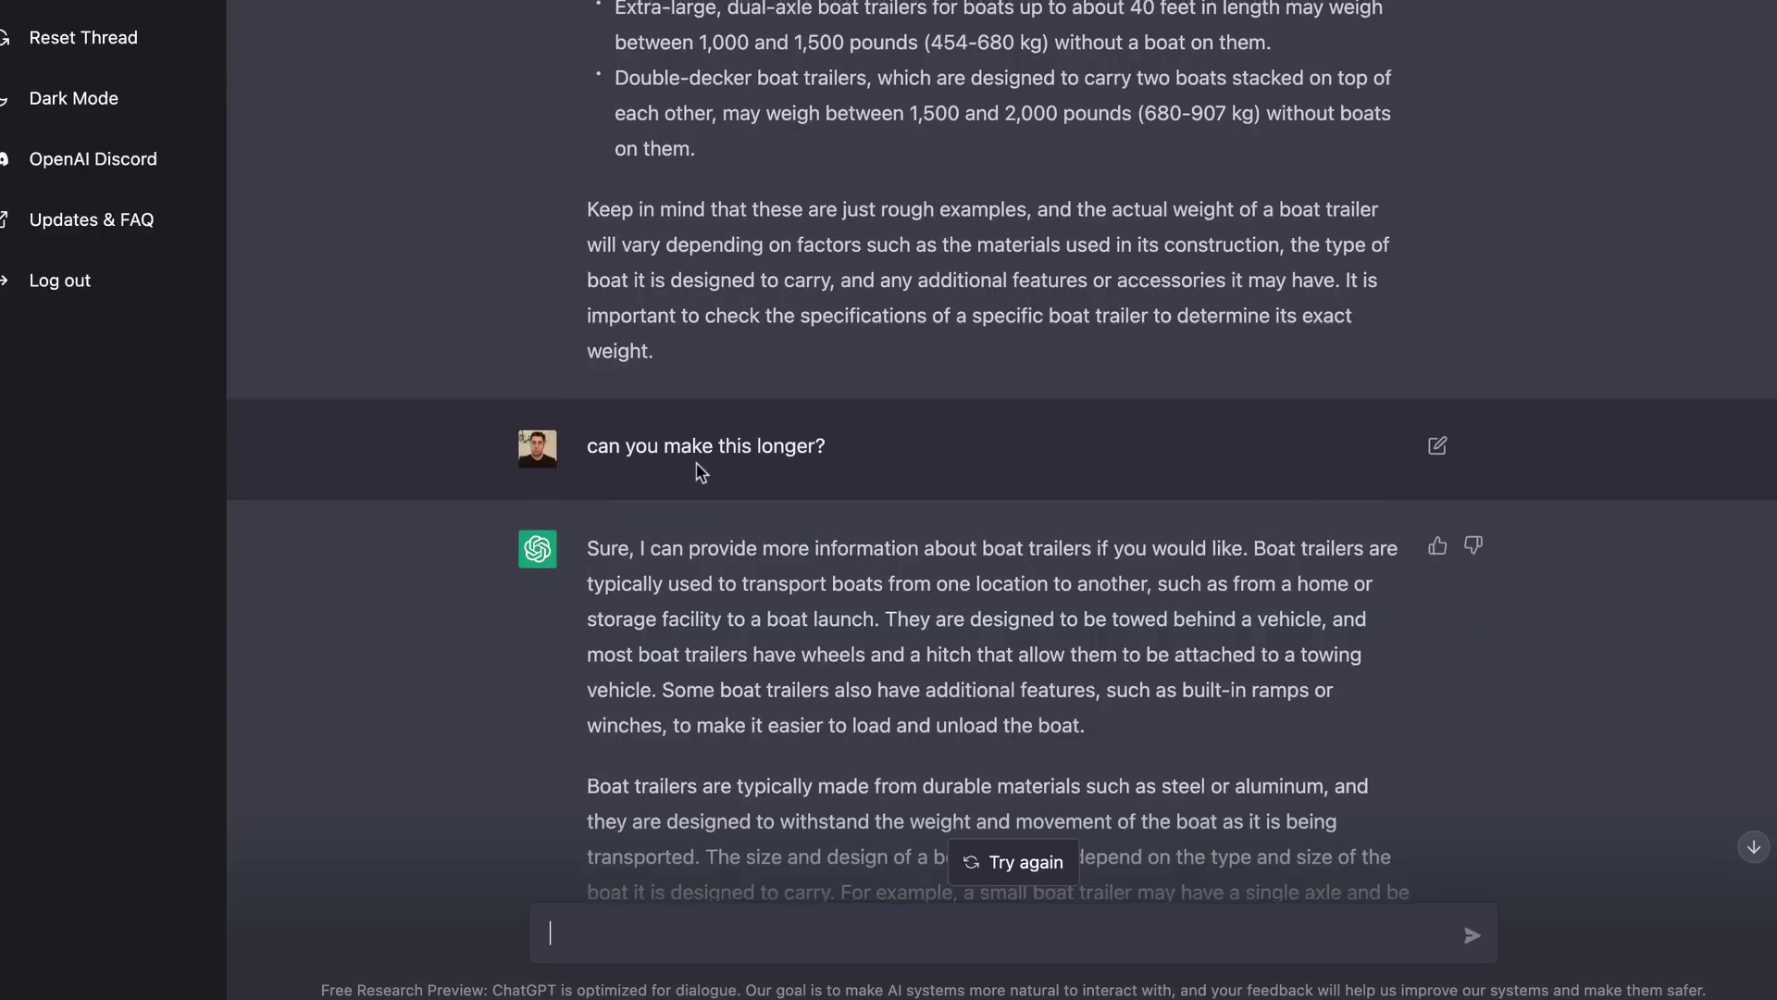
Step: Scroll down to ChatGPT's longer reply covering trailer uses, materials and capacity
{"action": "scroll", "coordinate": [699, 472], "scroll_direction": "down", "scroll_amount": 3}
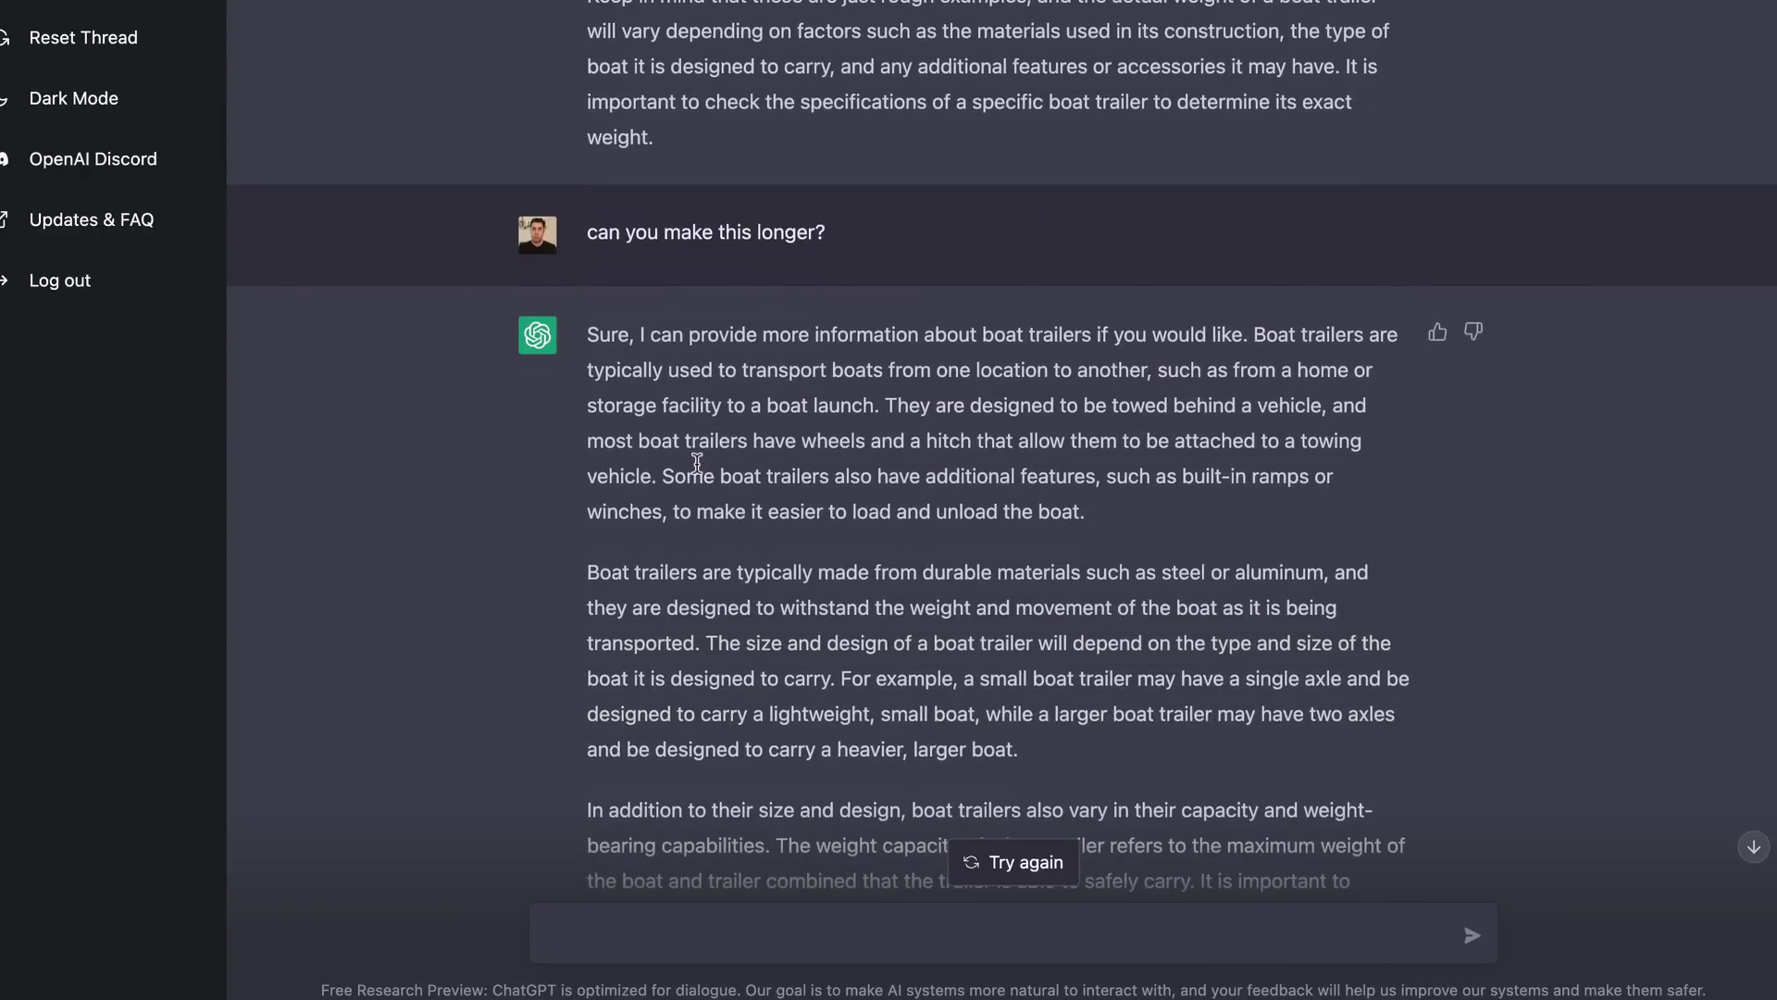